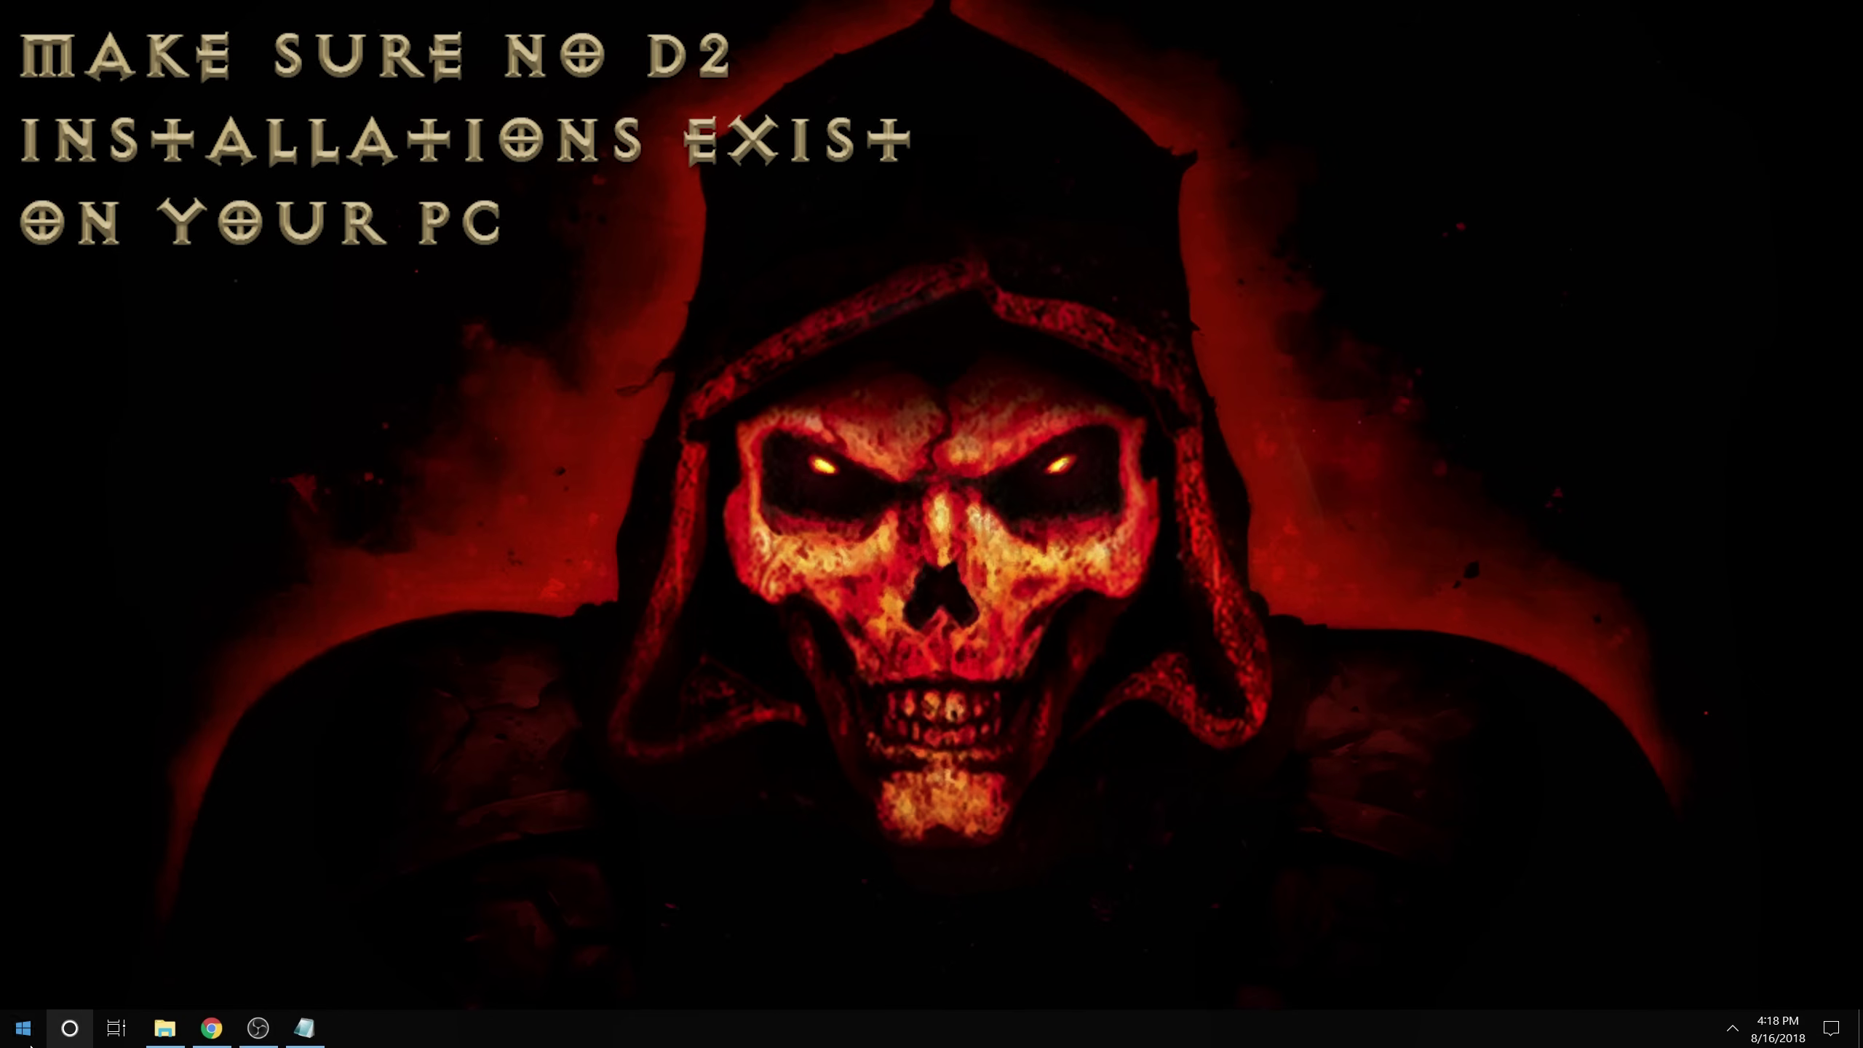
# Search Settings' Apps & features for 'Diablo' to find the installed Diablo games.
pyautogui.rightClick(28, 1033)
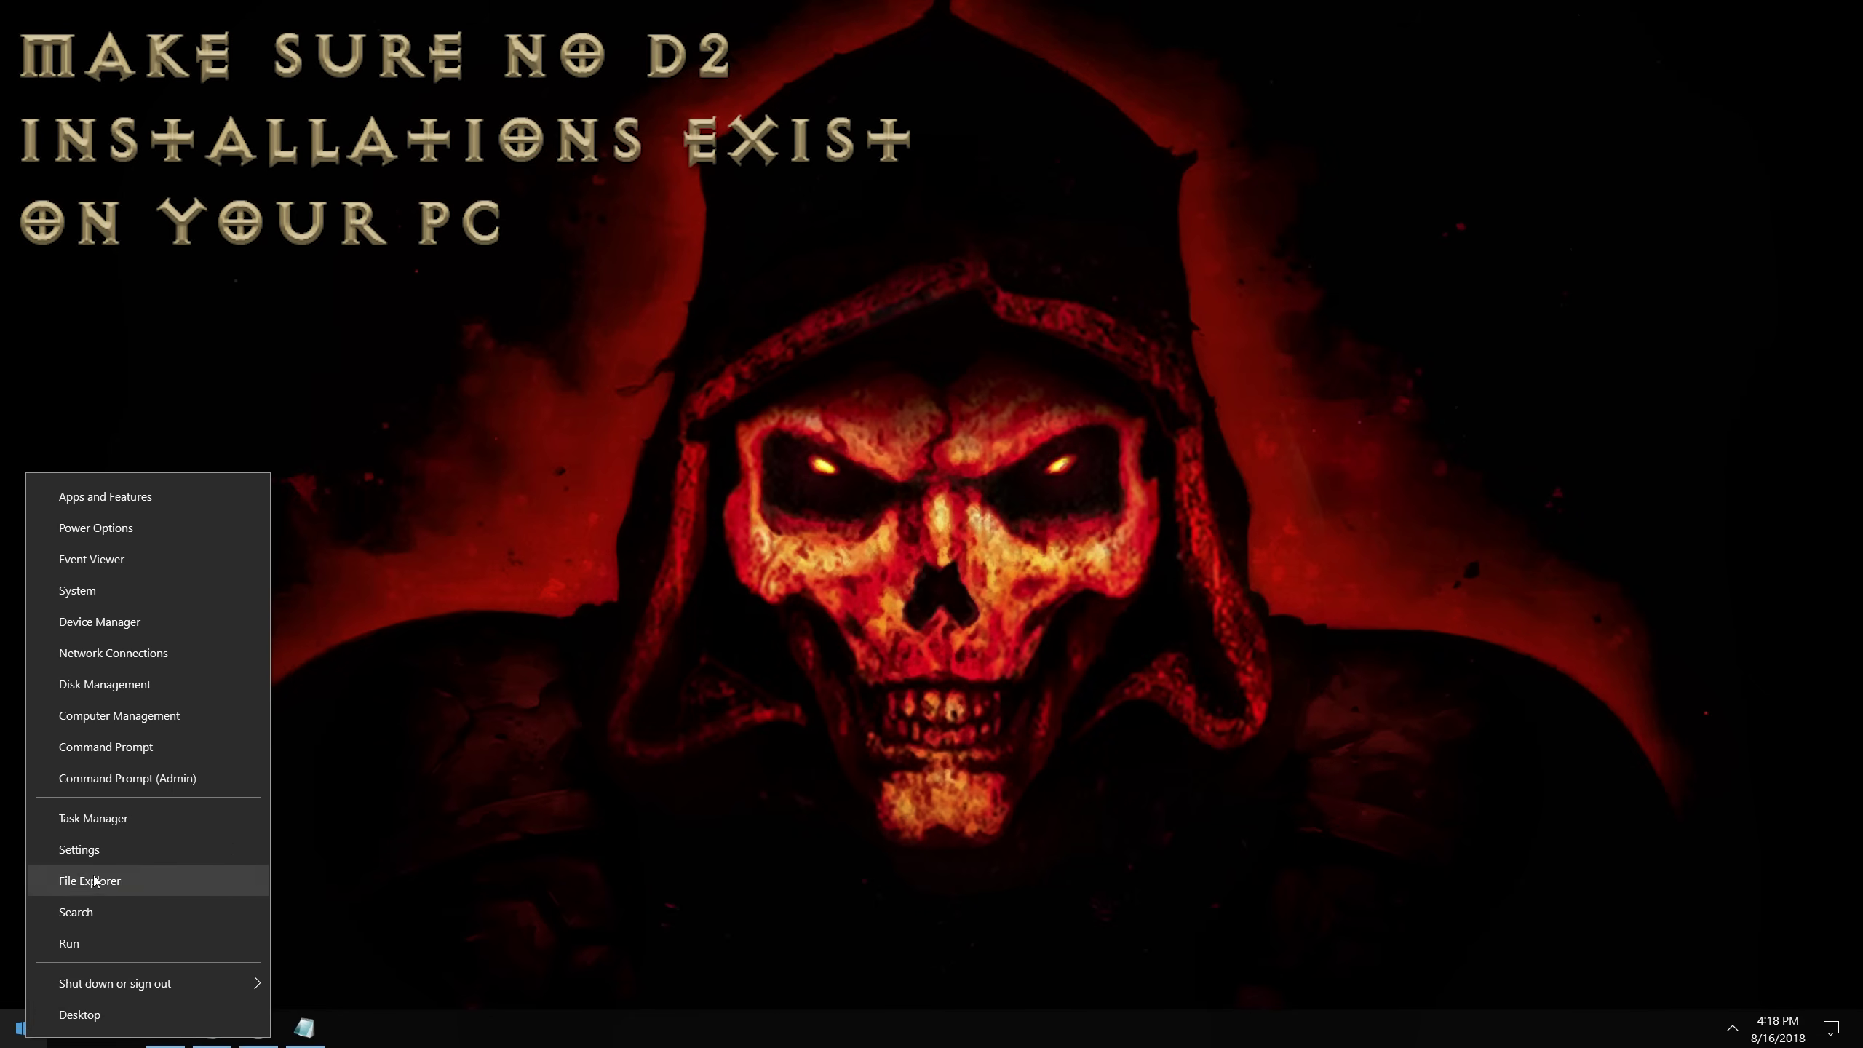
pyautogui.click(96, 850)
pyautogui.click(1186, 534)
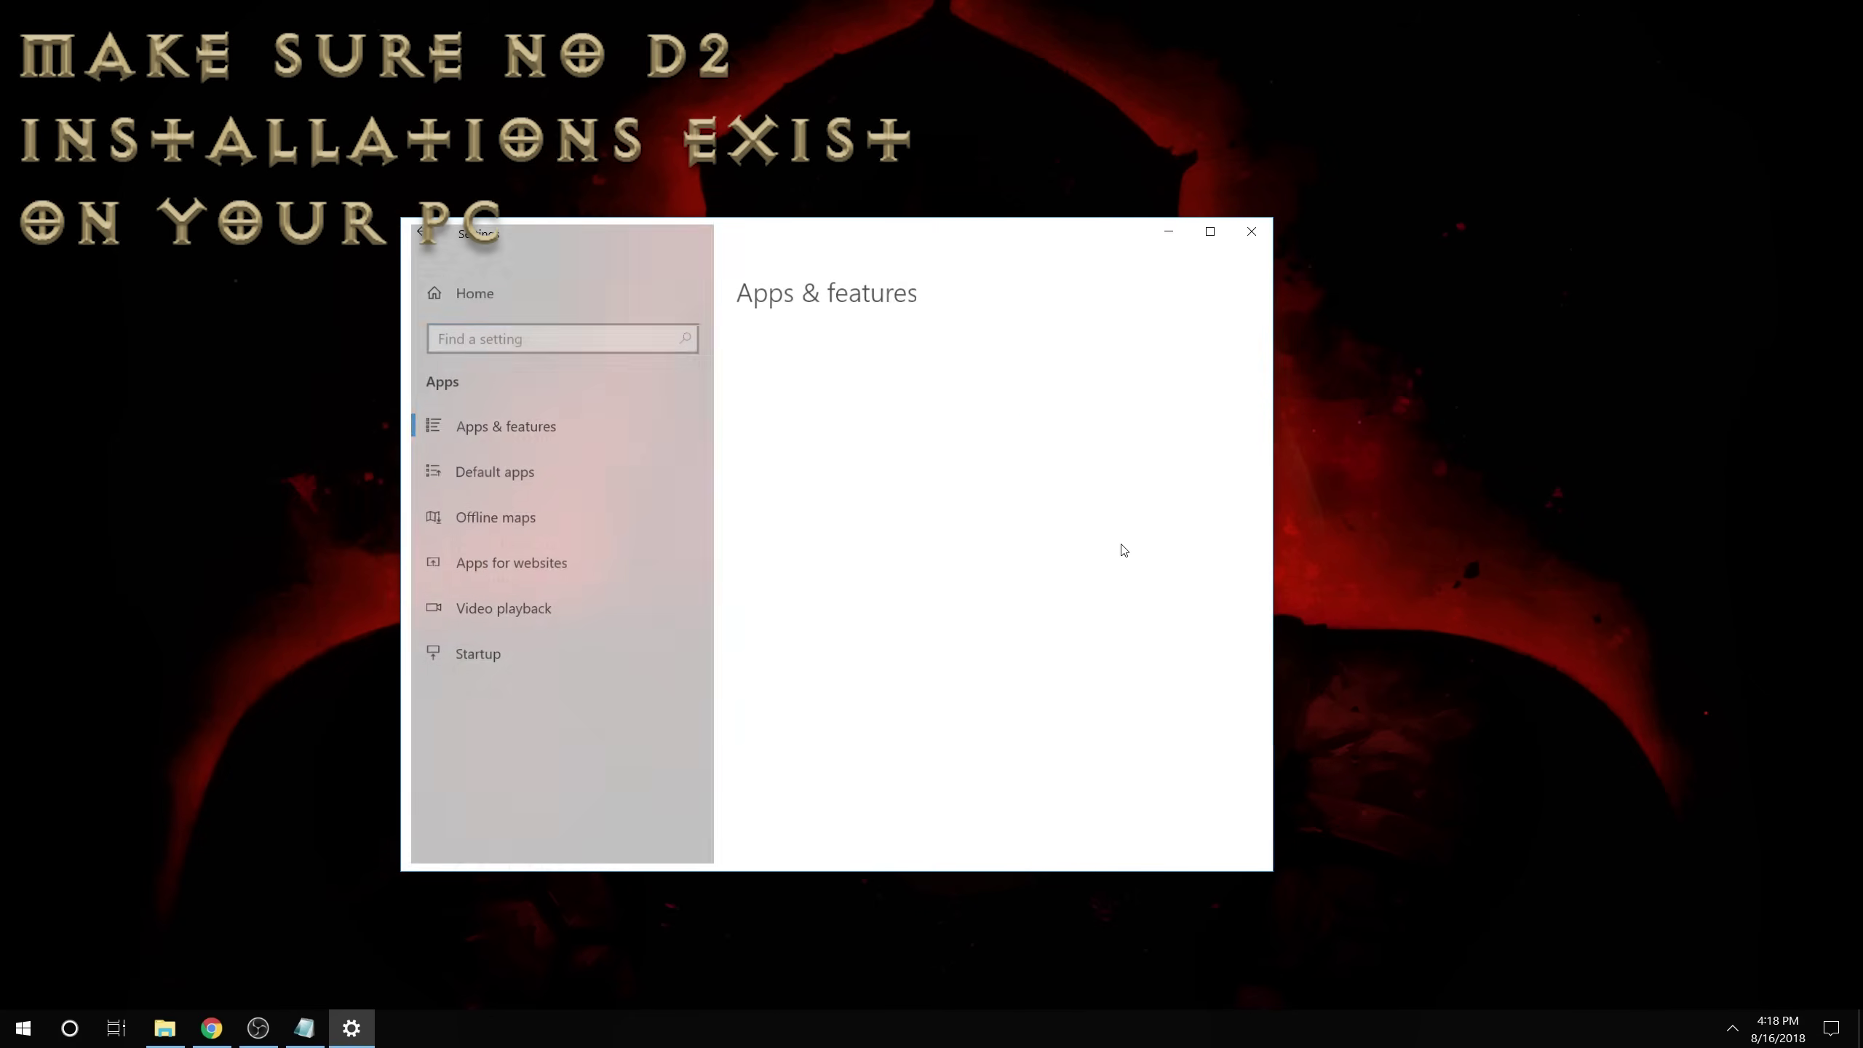
pyautogui.click(831, 672)
pyautogui.write('Diablo')
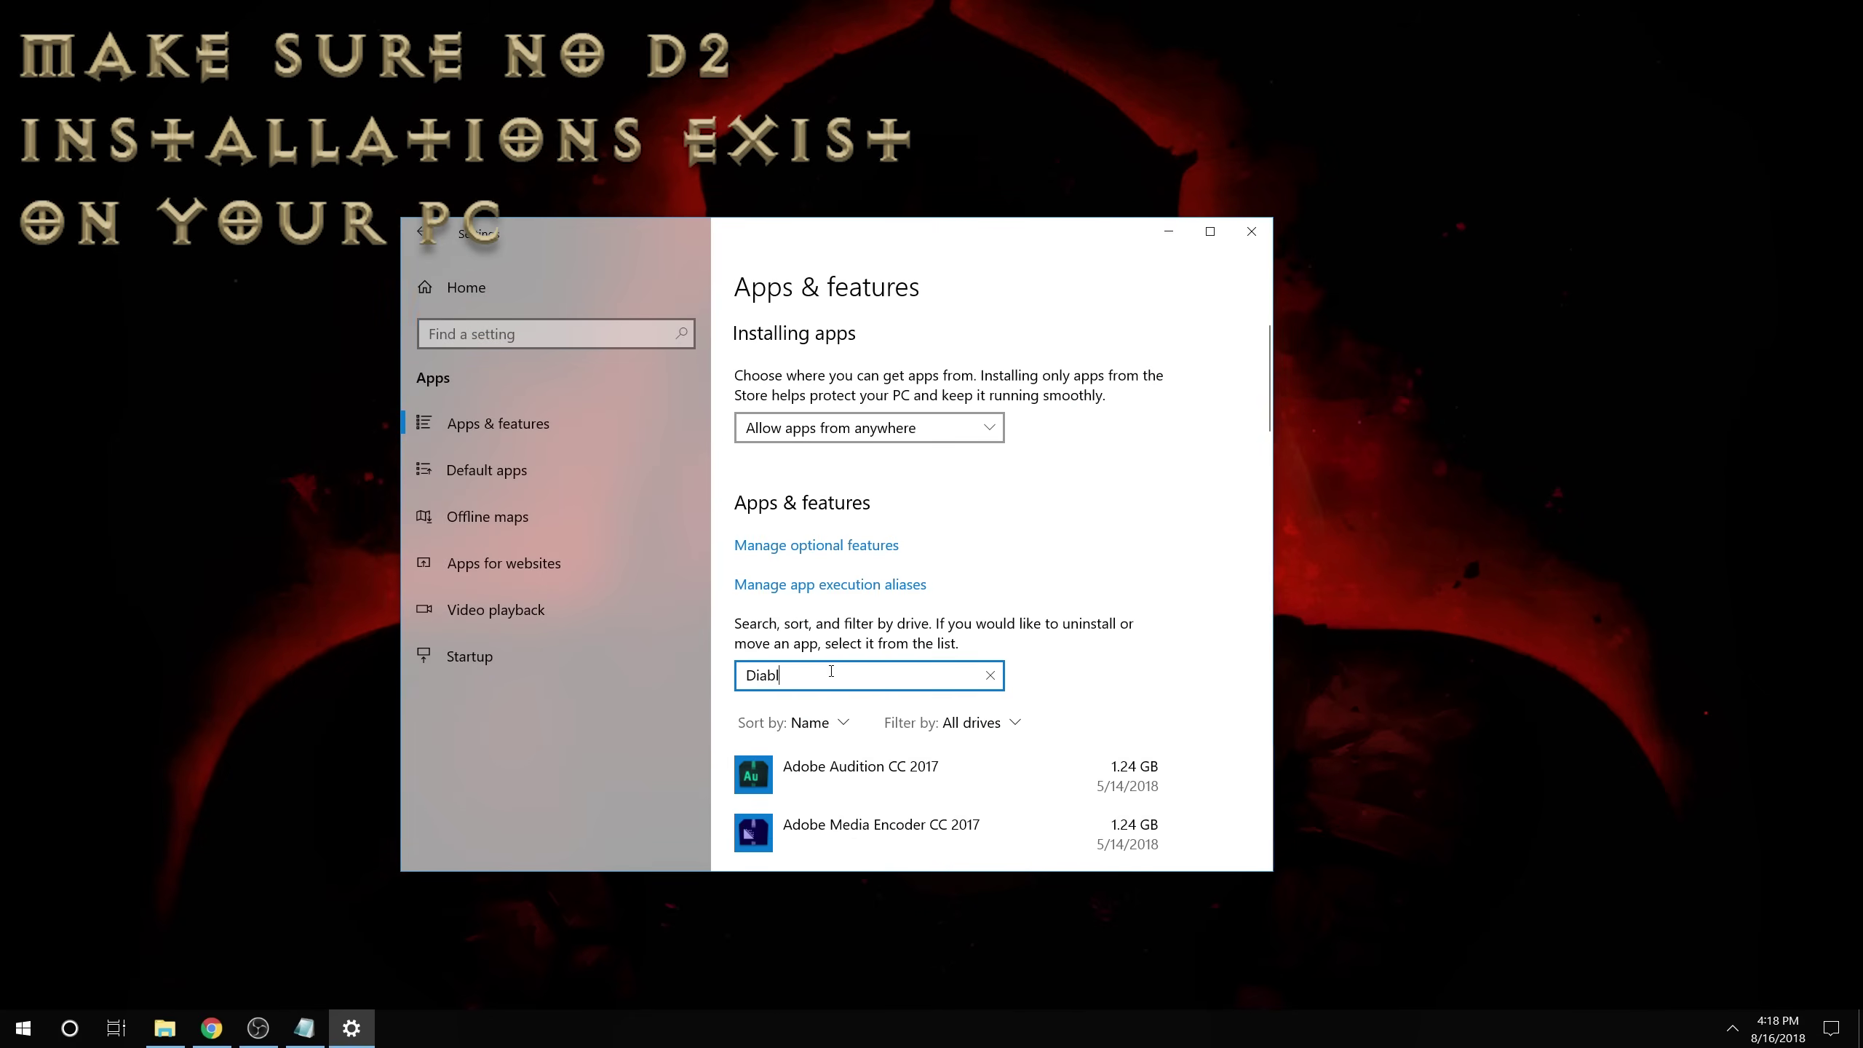
# Uninstall Diablo II and confirm its removal, then close Settings and minimize the Games folder.
pyautogui.click(809, 767)
pyautogui.click(1115, 838)
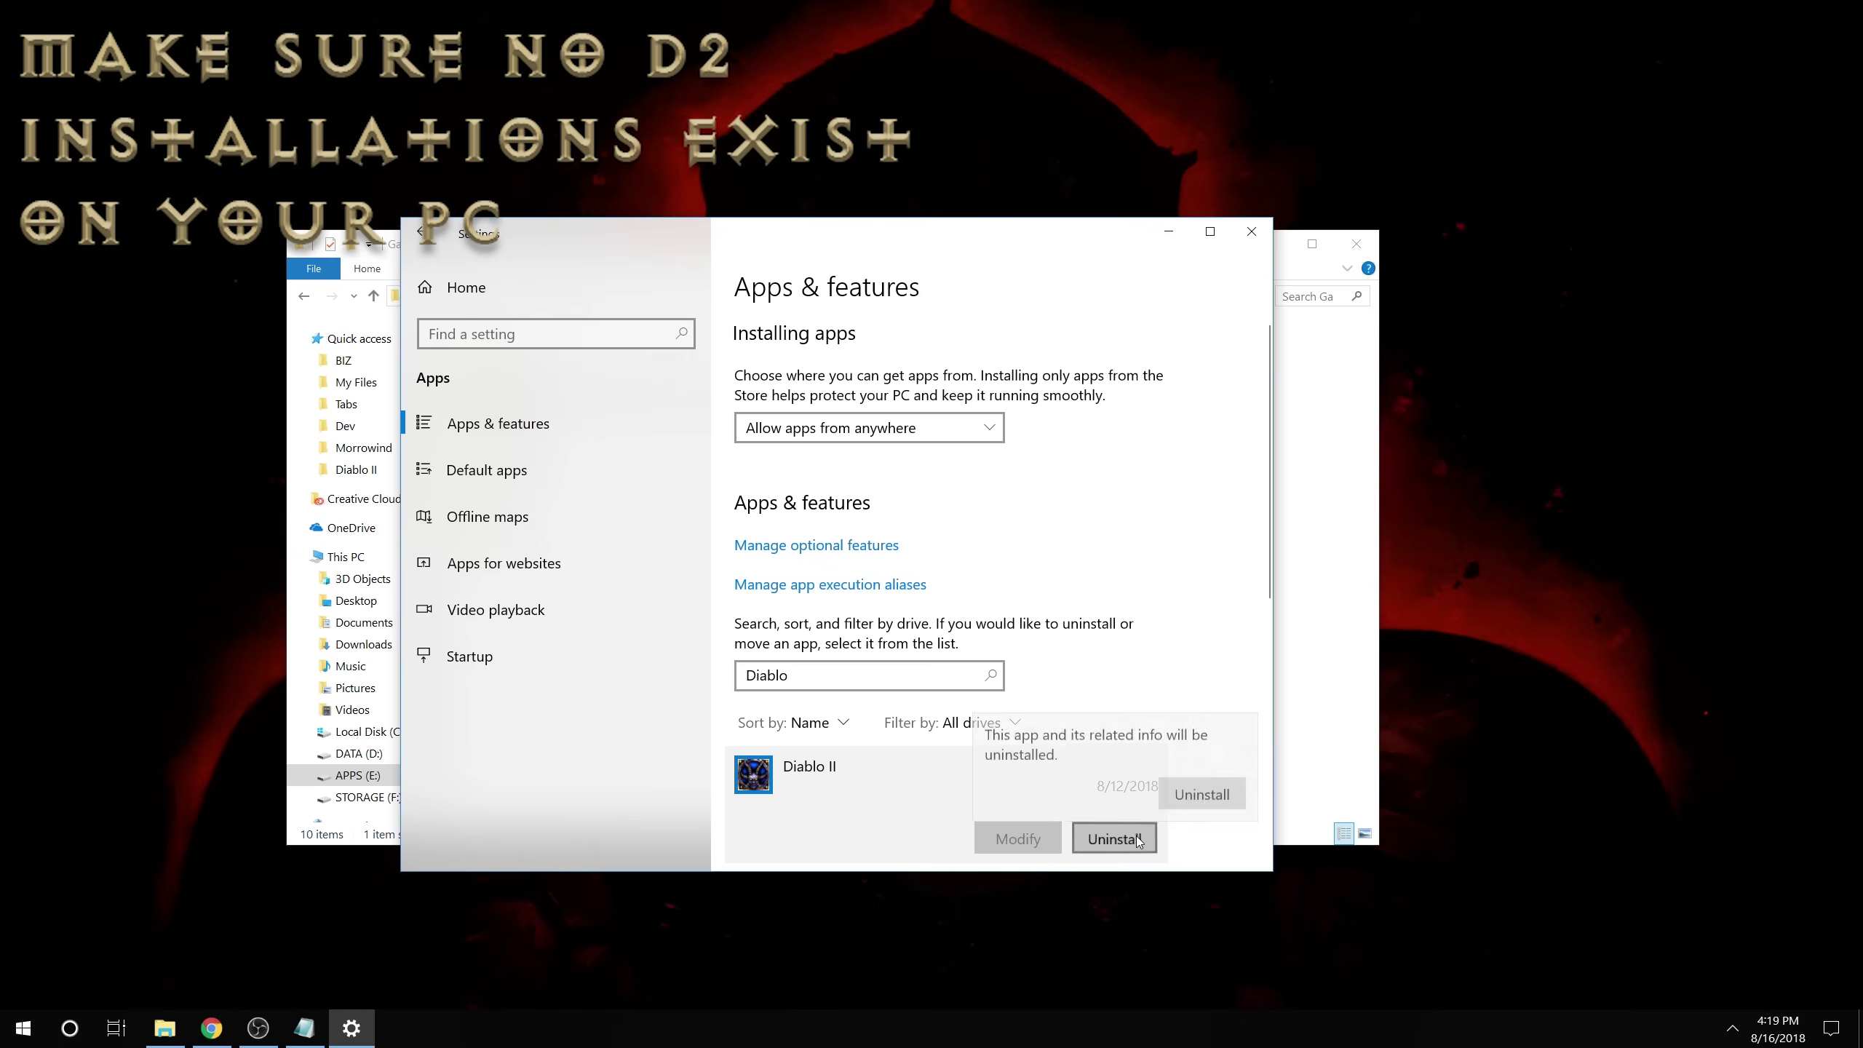
pyautogui.click(1206, 791)
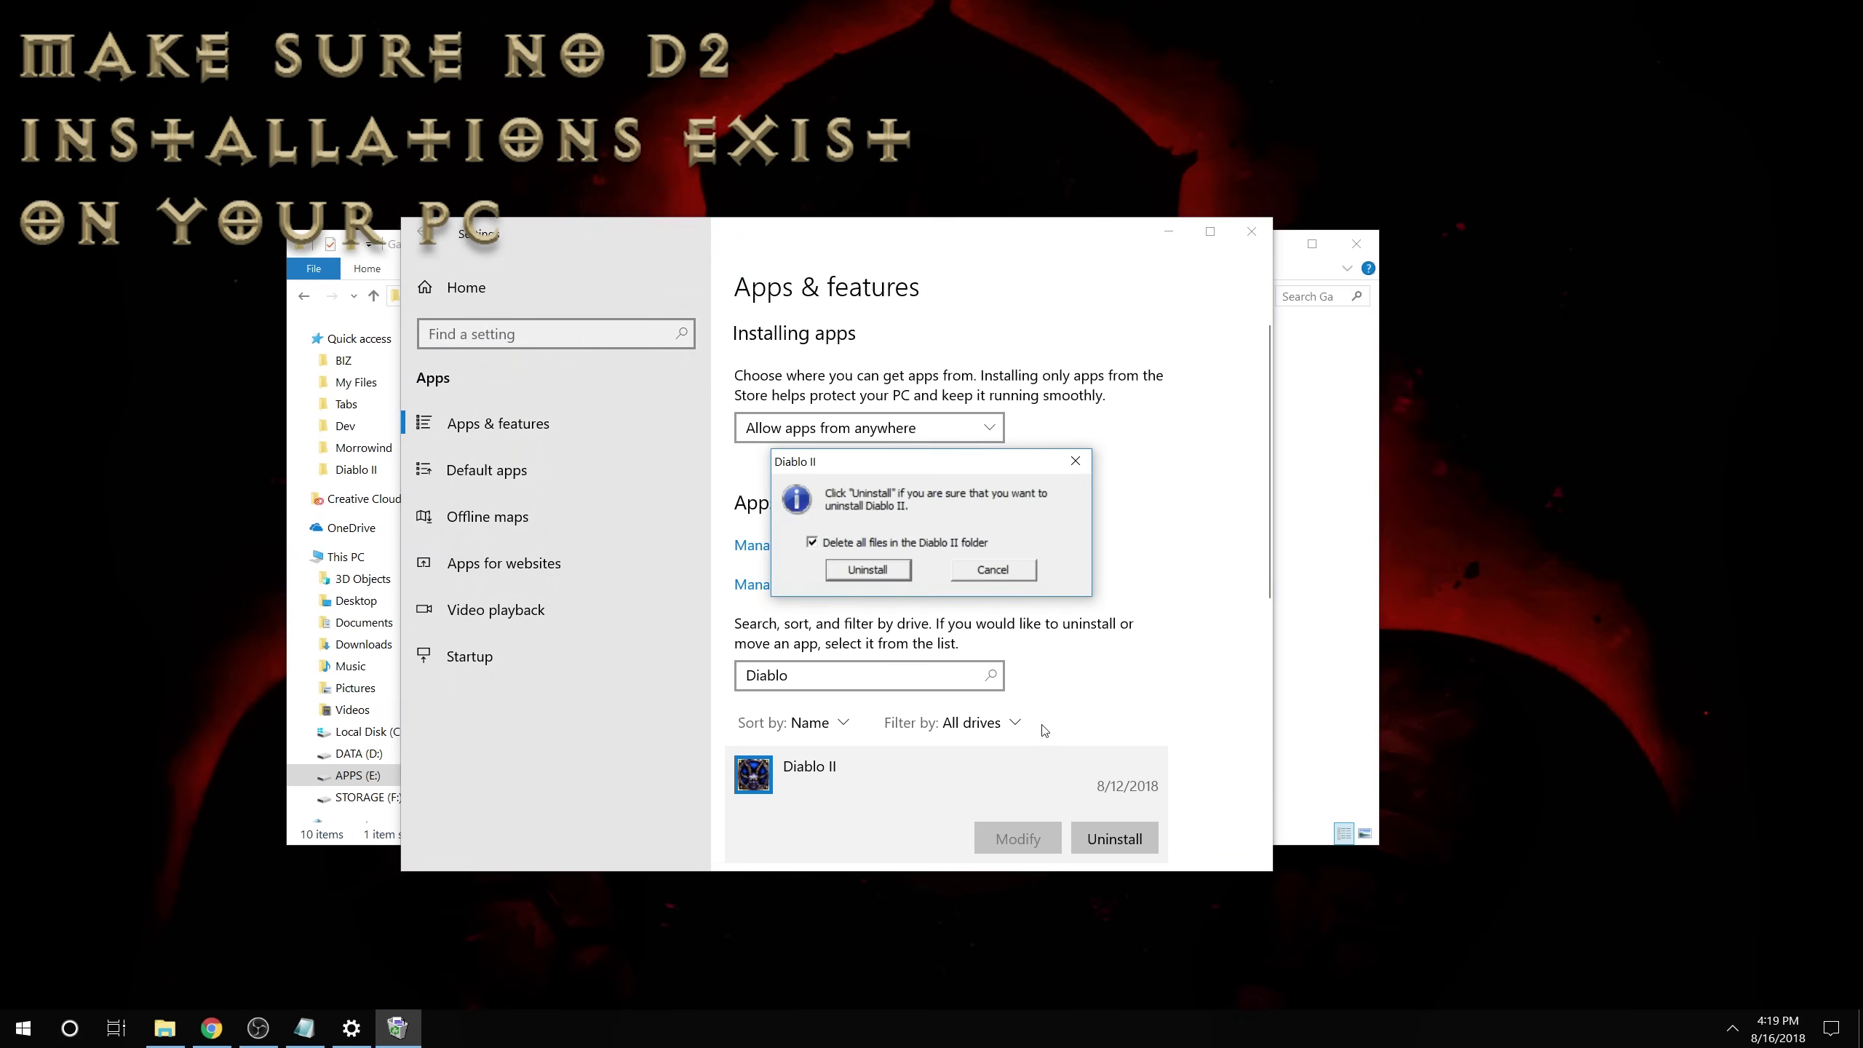
pyautogui.click(868, 570)
pyautogui.click(1136, 636)
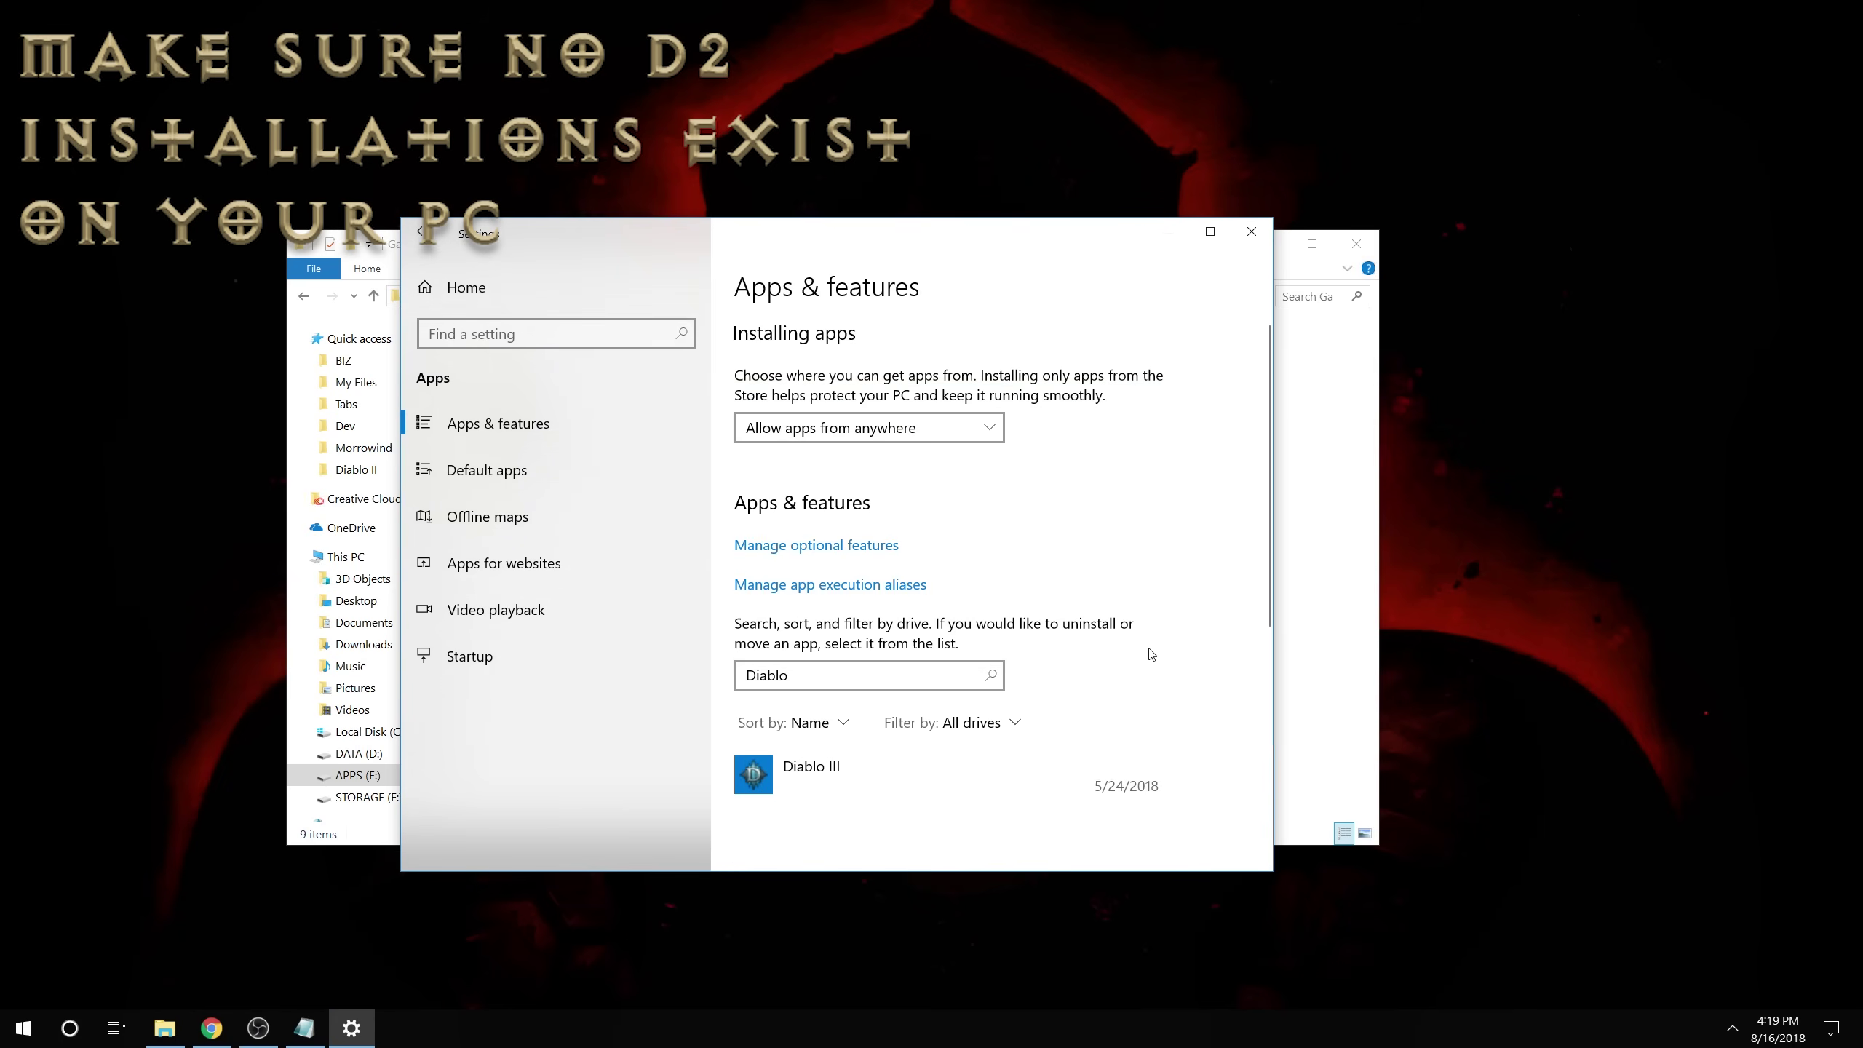
pyautogui.click(1251, 231)
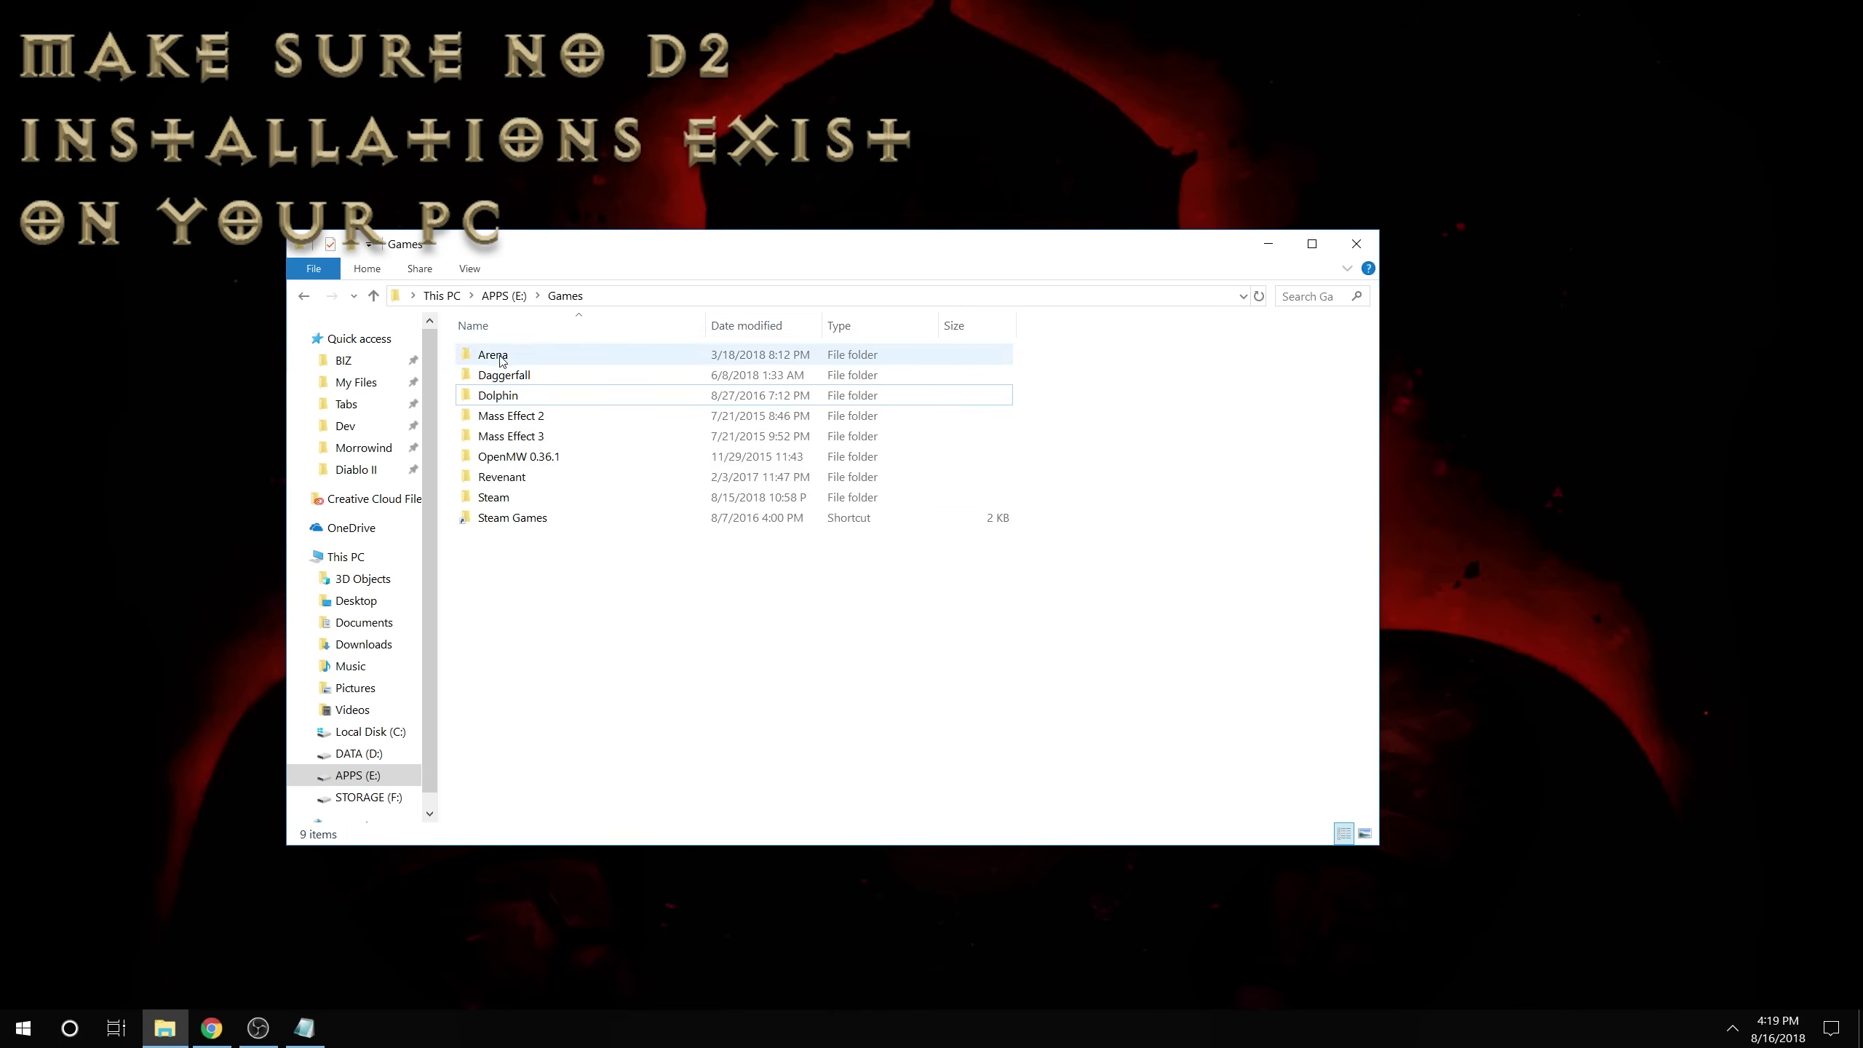
pyautogui.click(1259, 250)
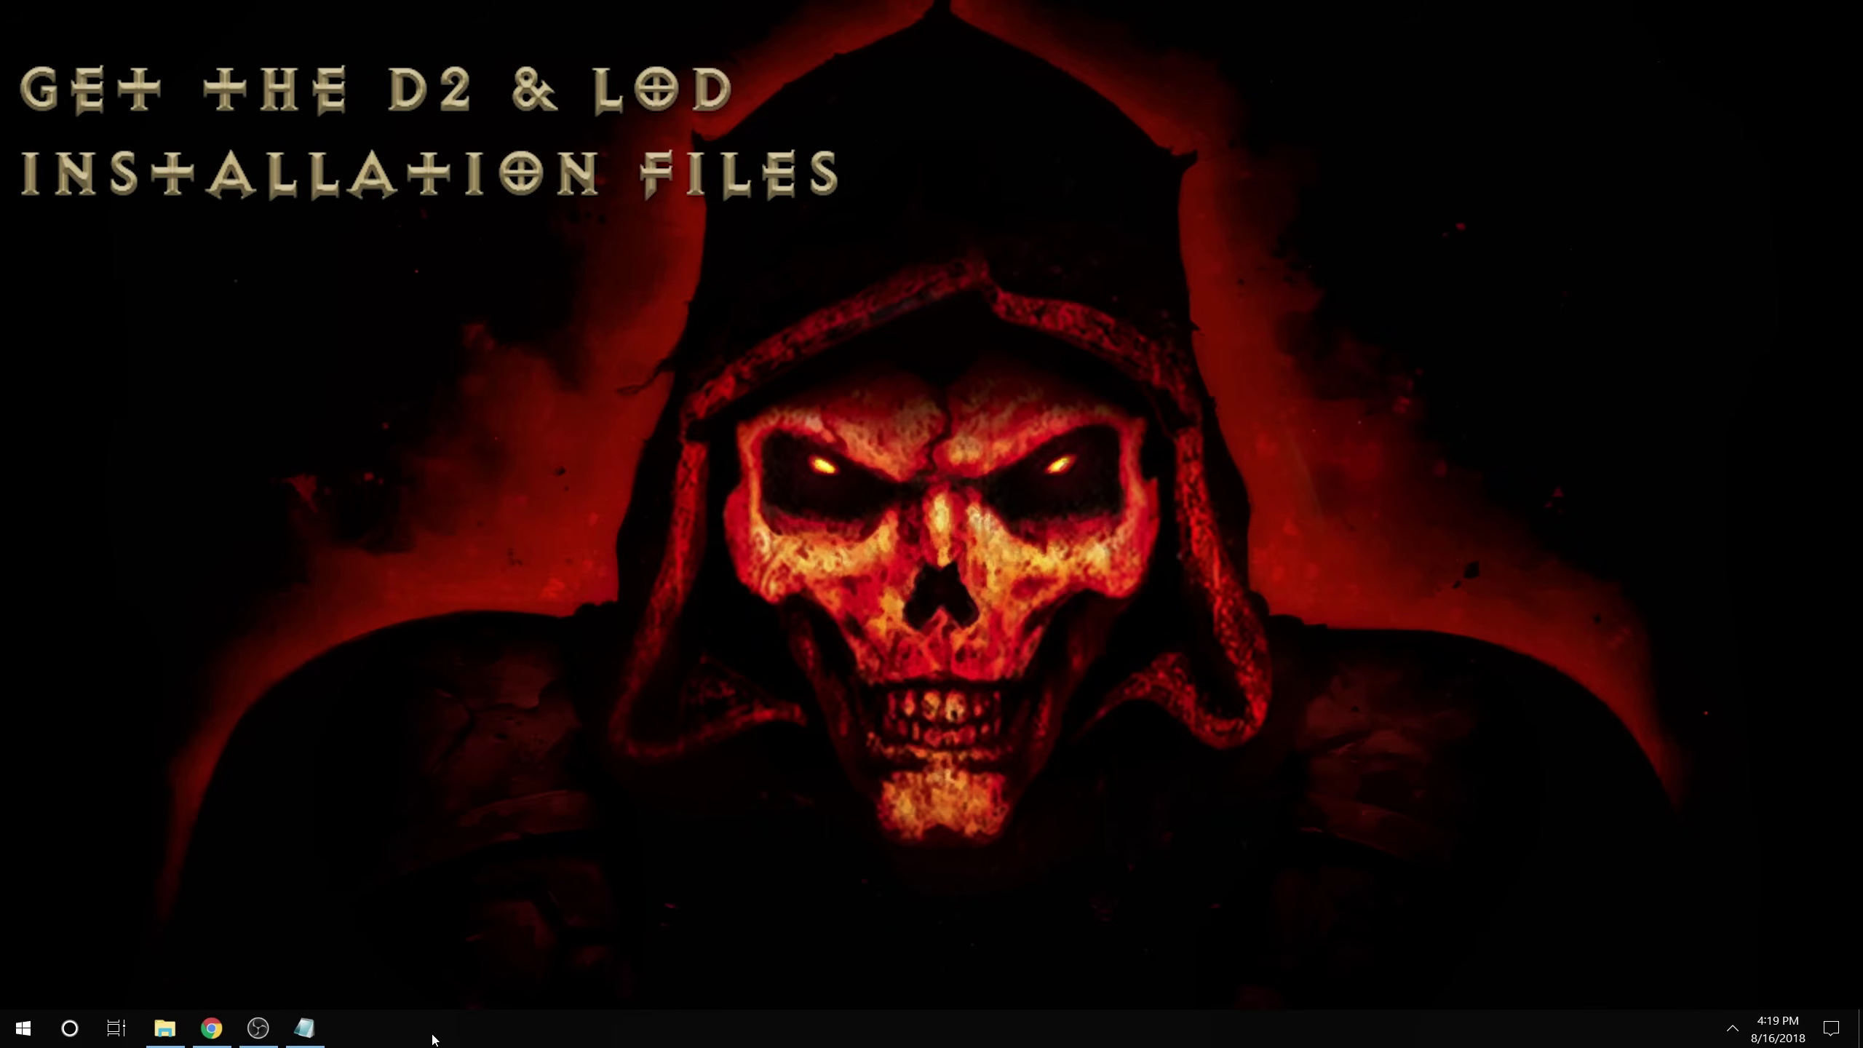
# Download the Windows downloaders for Diablo II and Lord of Destruction from Battle.net's Classic Games clients.
pyautogui.click(218, 1035)
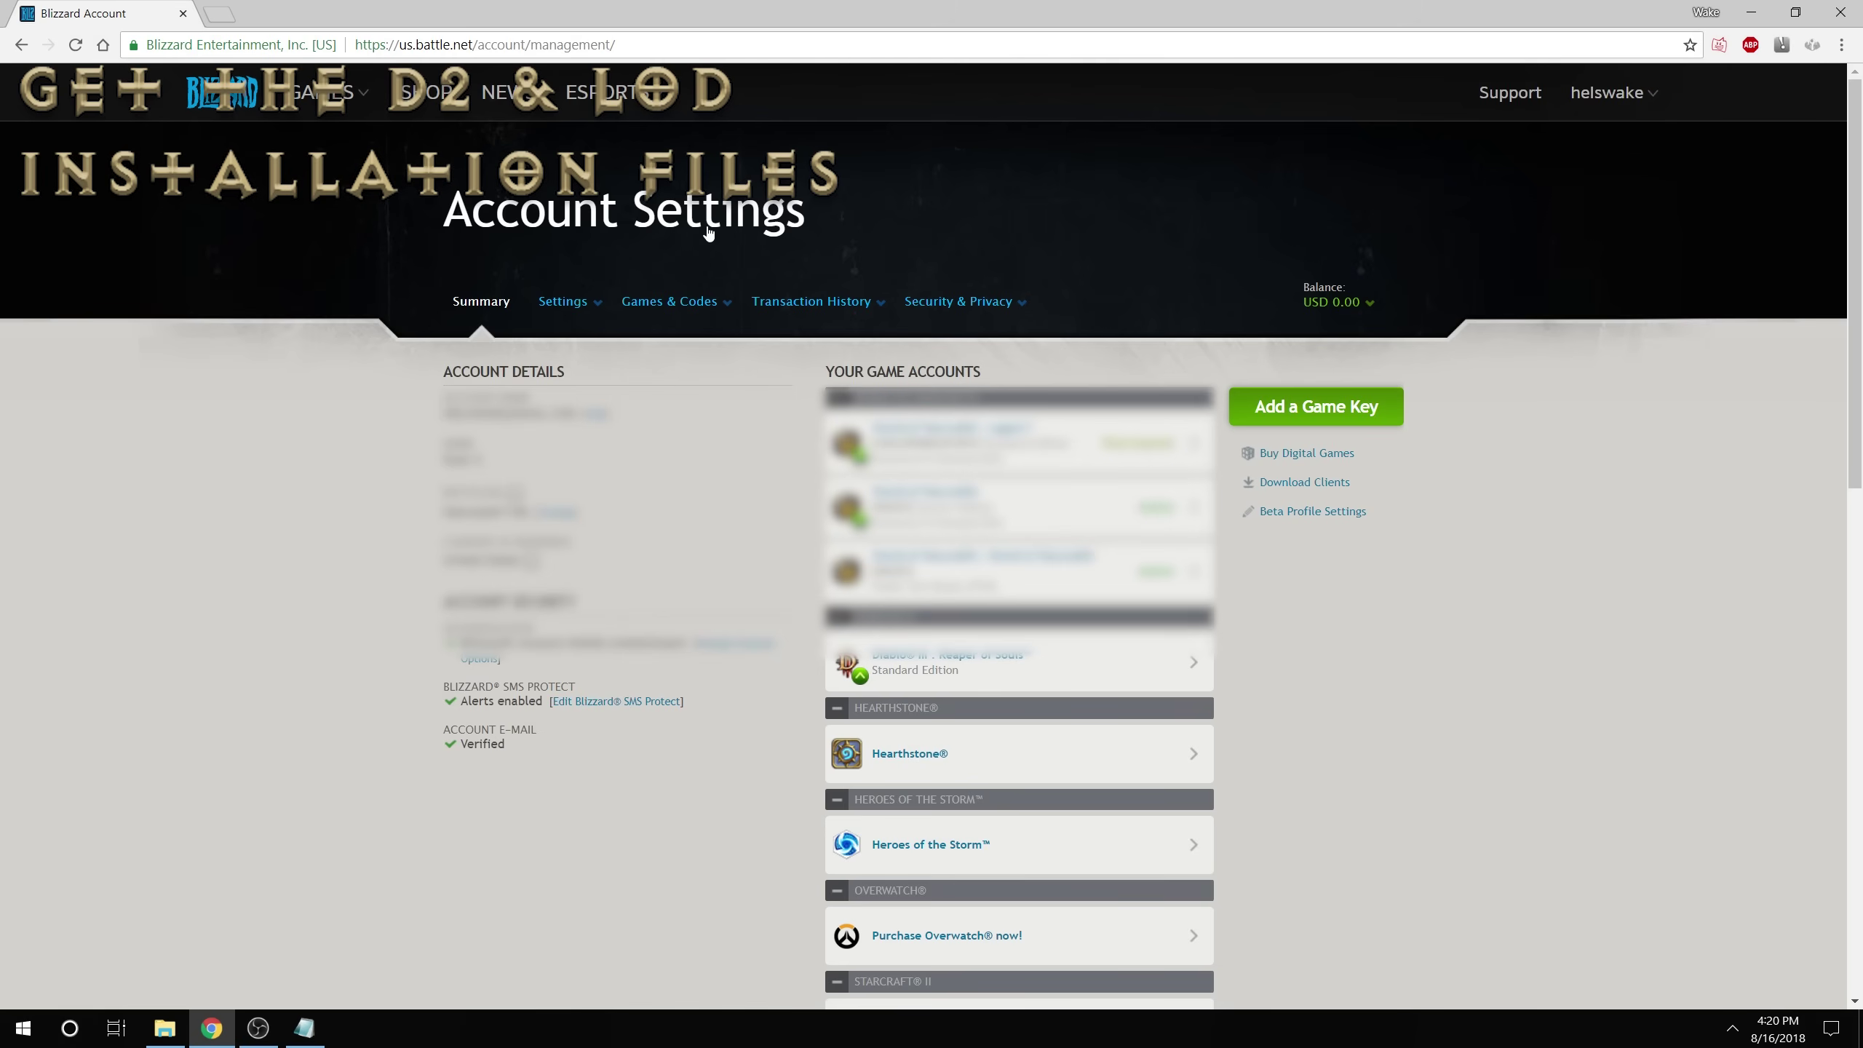
pyautogui.moveTo(693, 302)
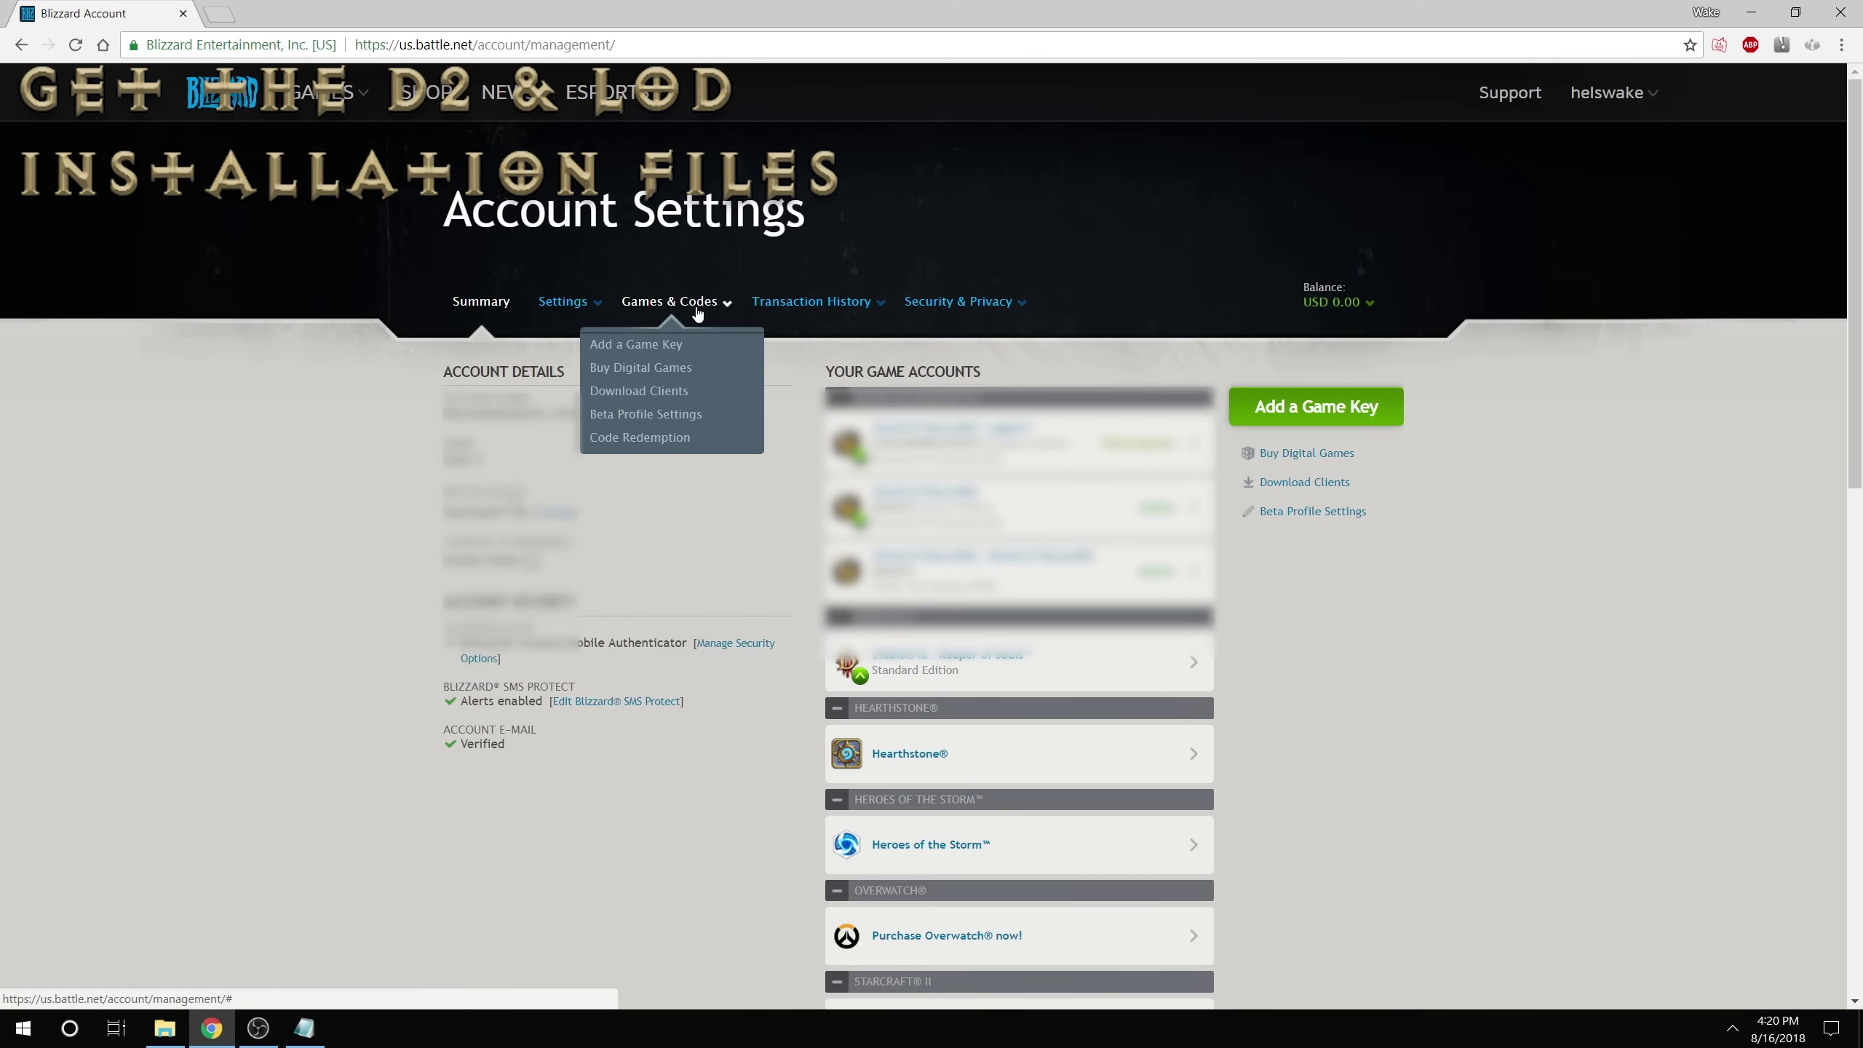
pyautogui.click(656, 395)
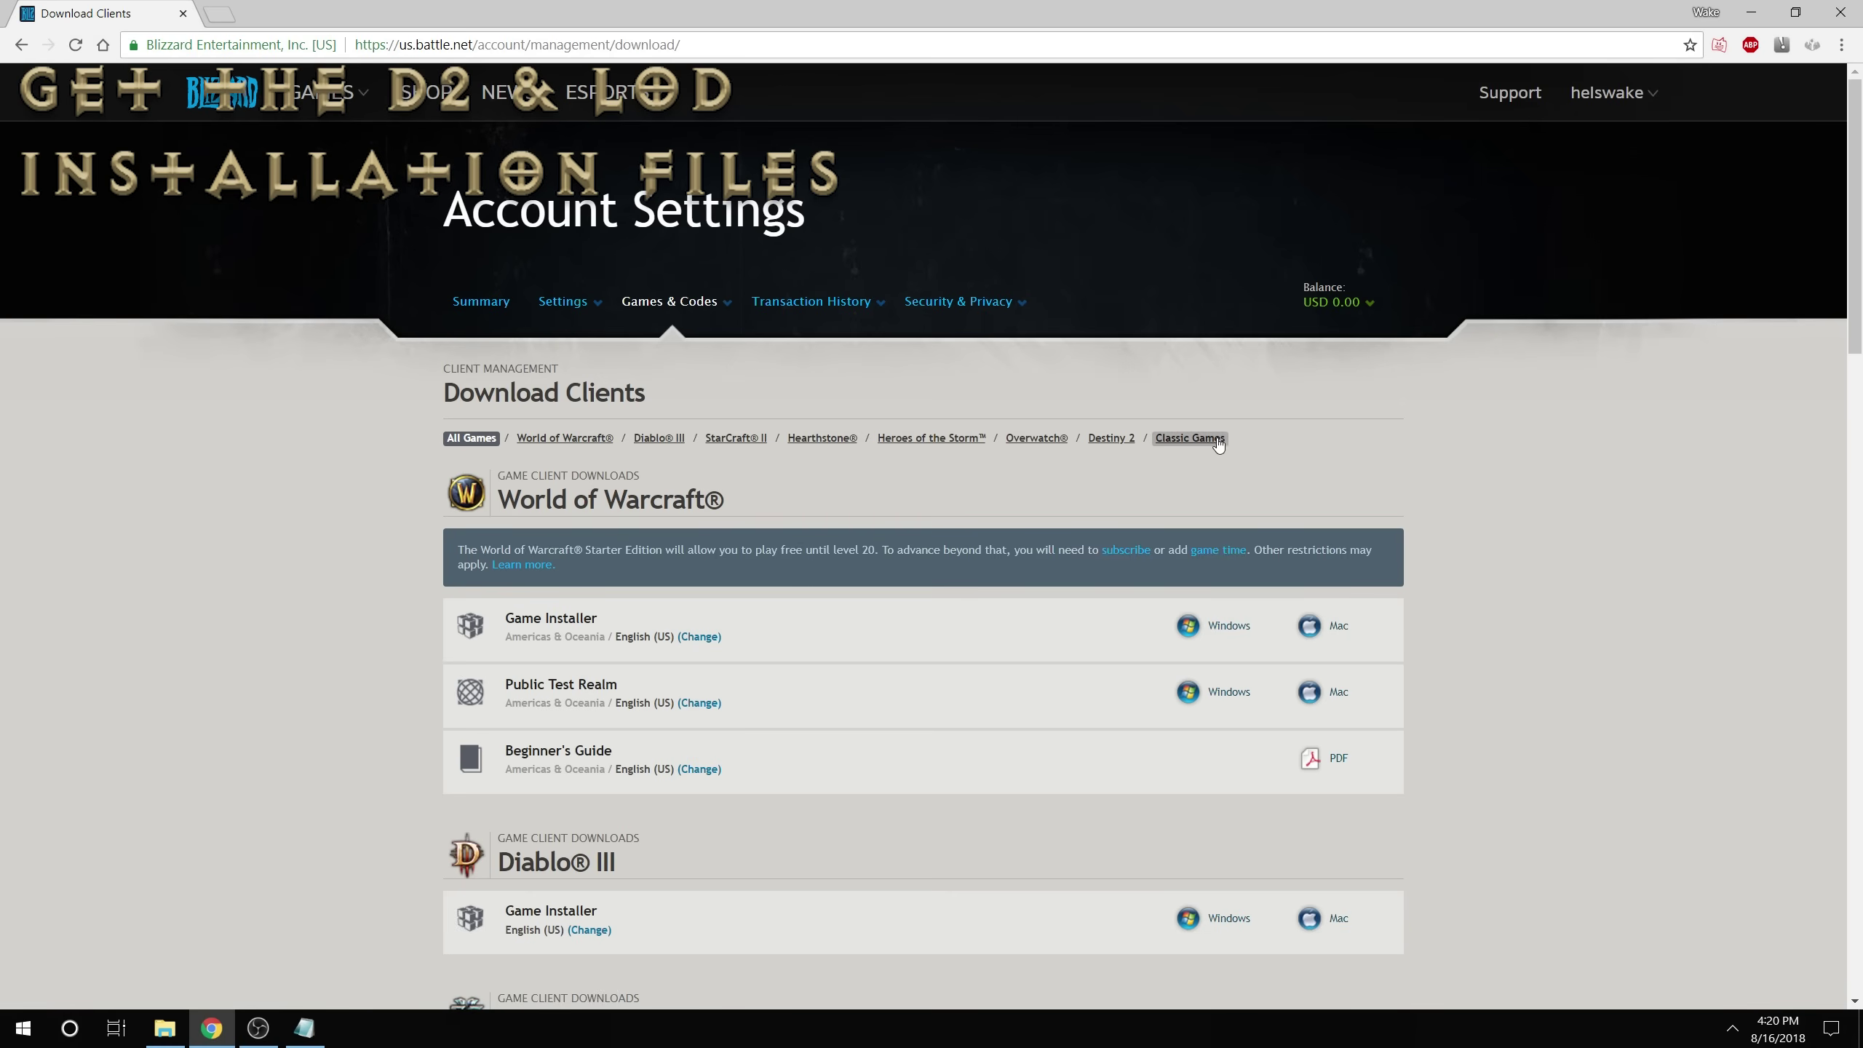
pyautogui.click(1192, 439)
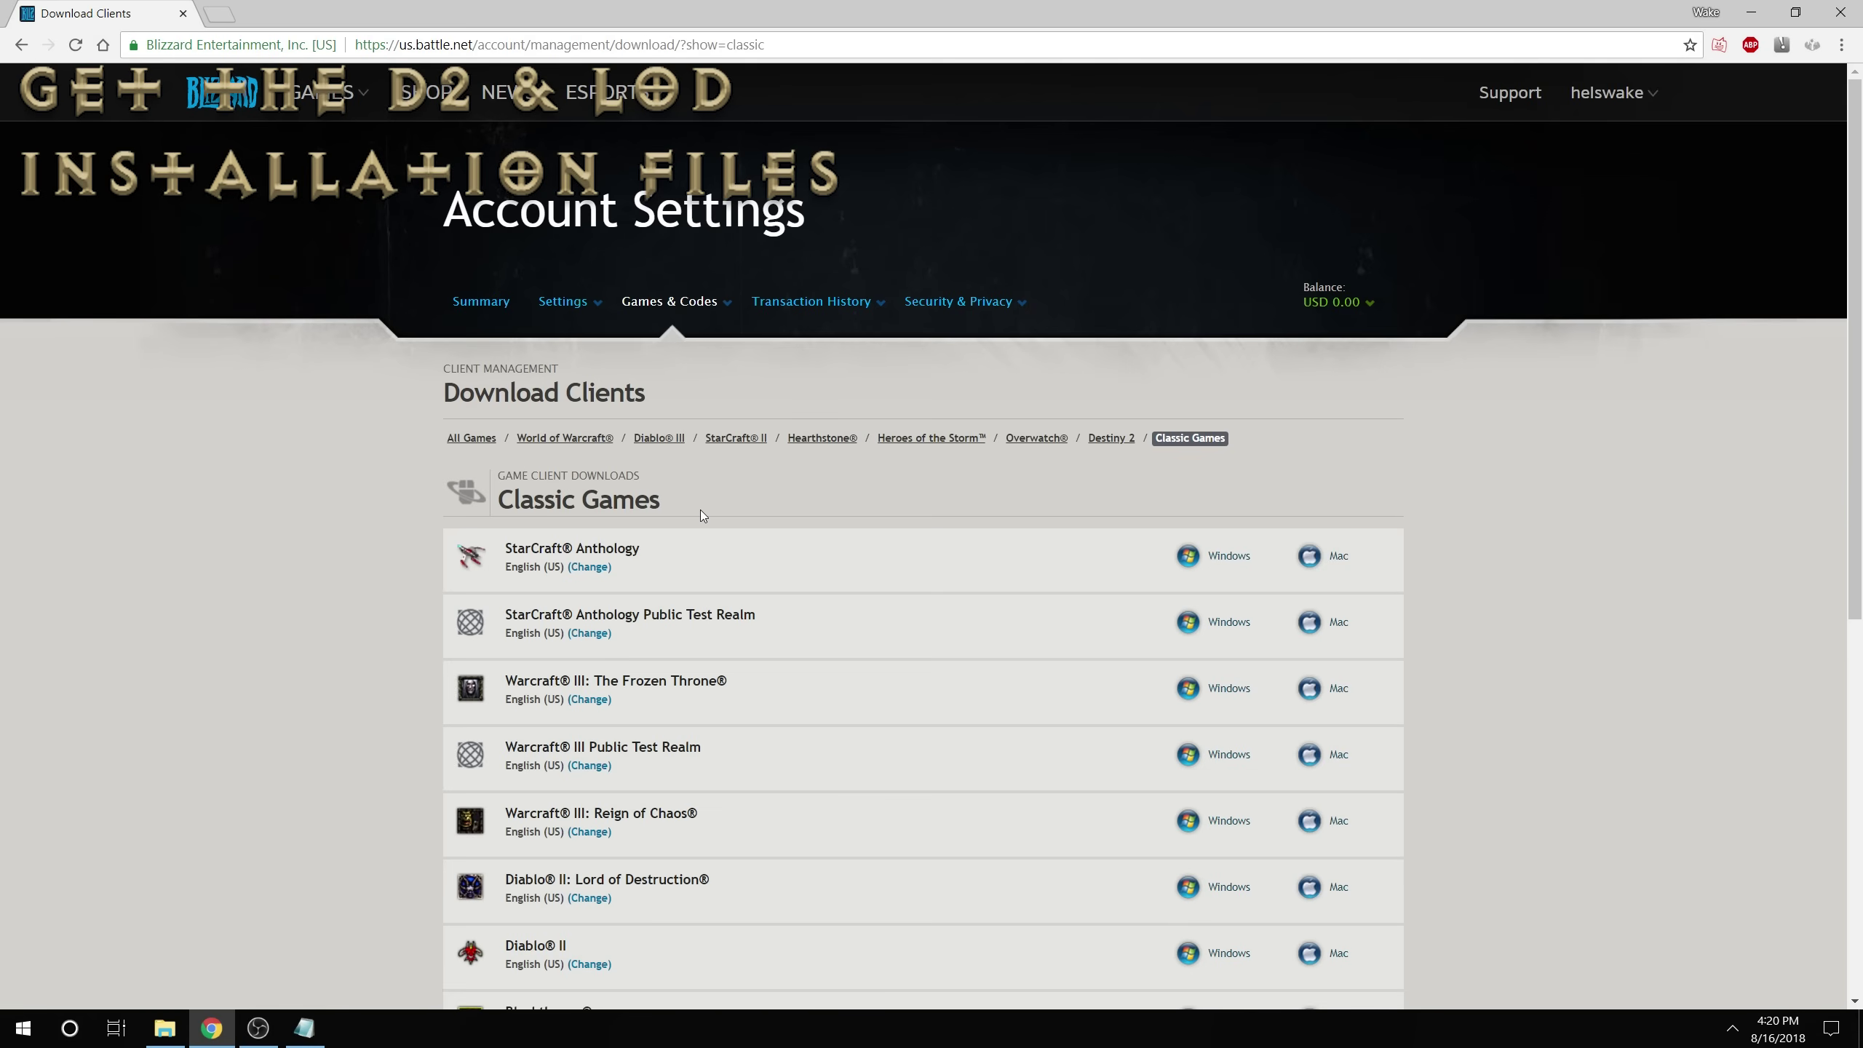
pyautogui.scroll(-4, 700, 510)
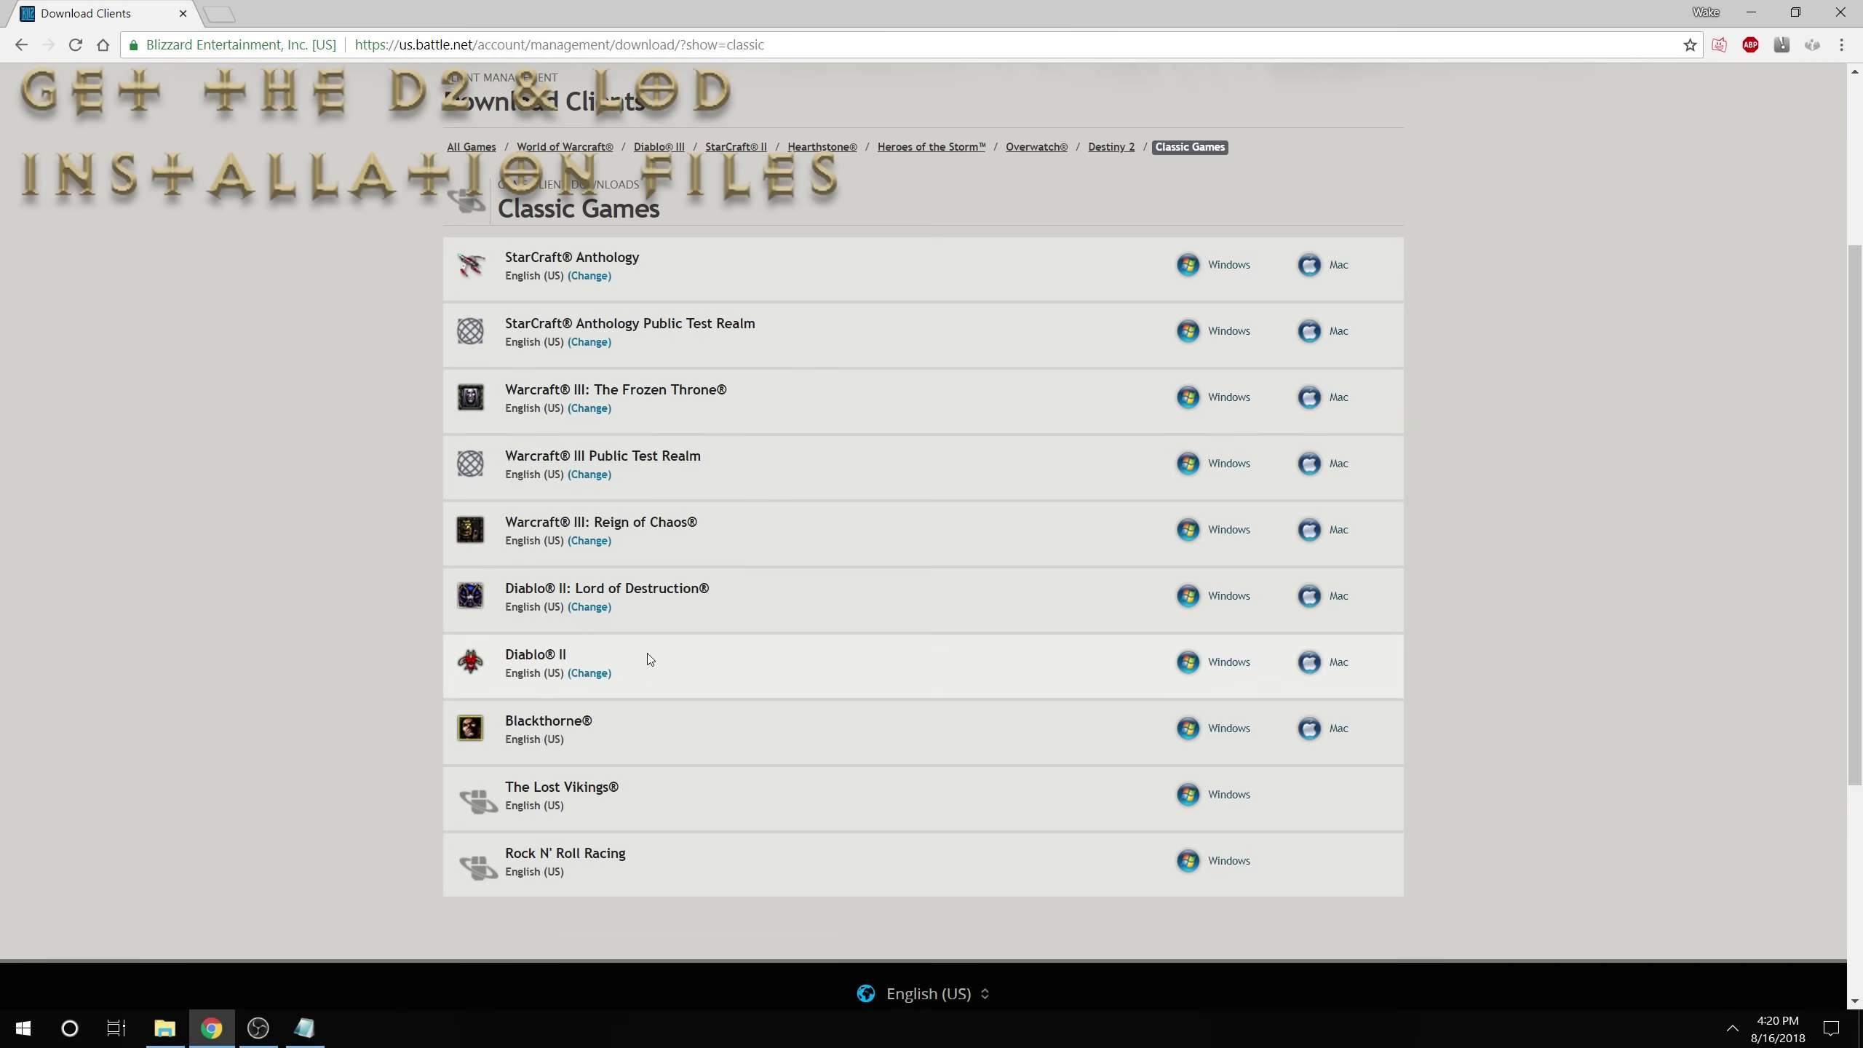
pyautogui.click(1223, 665)
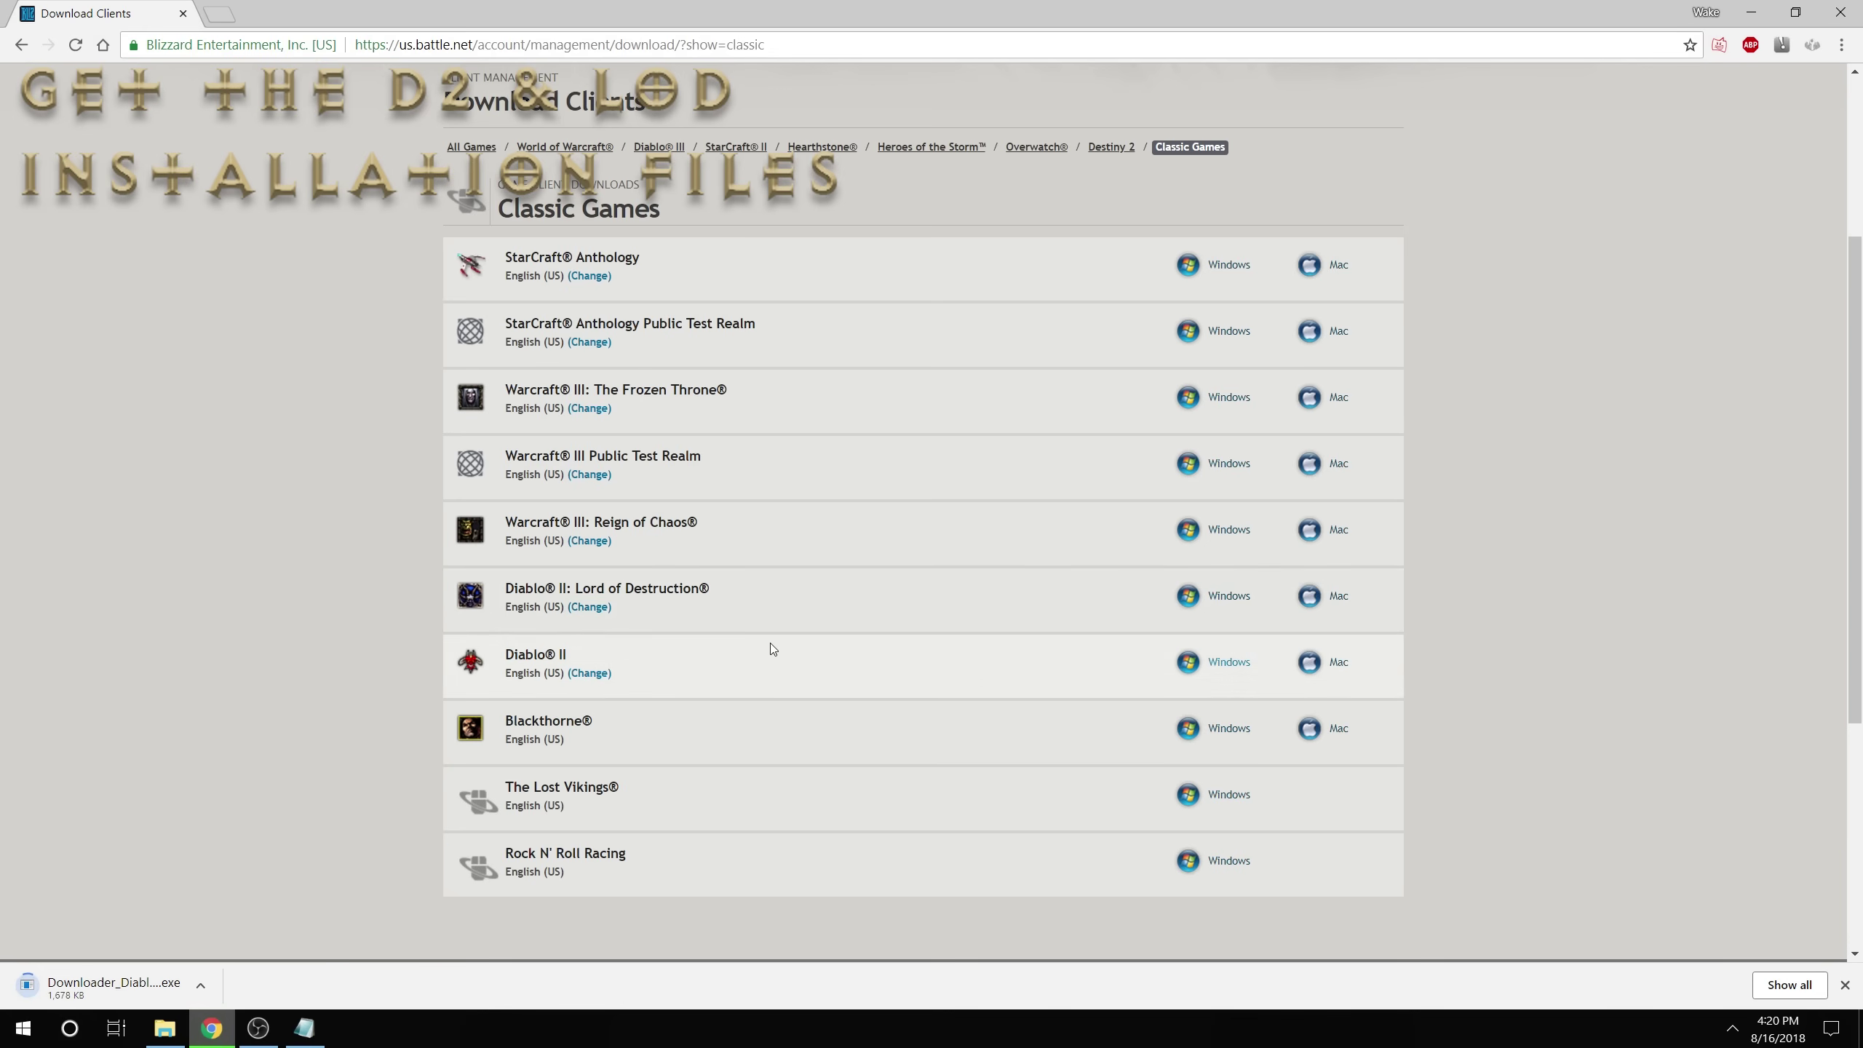
pyautogui.click(1231, 602)
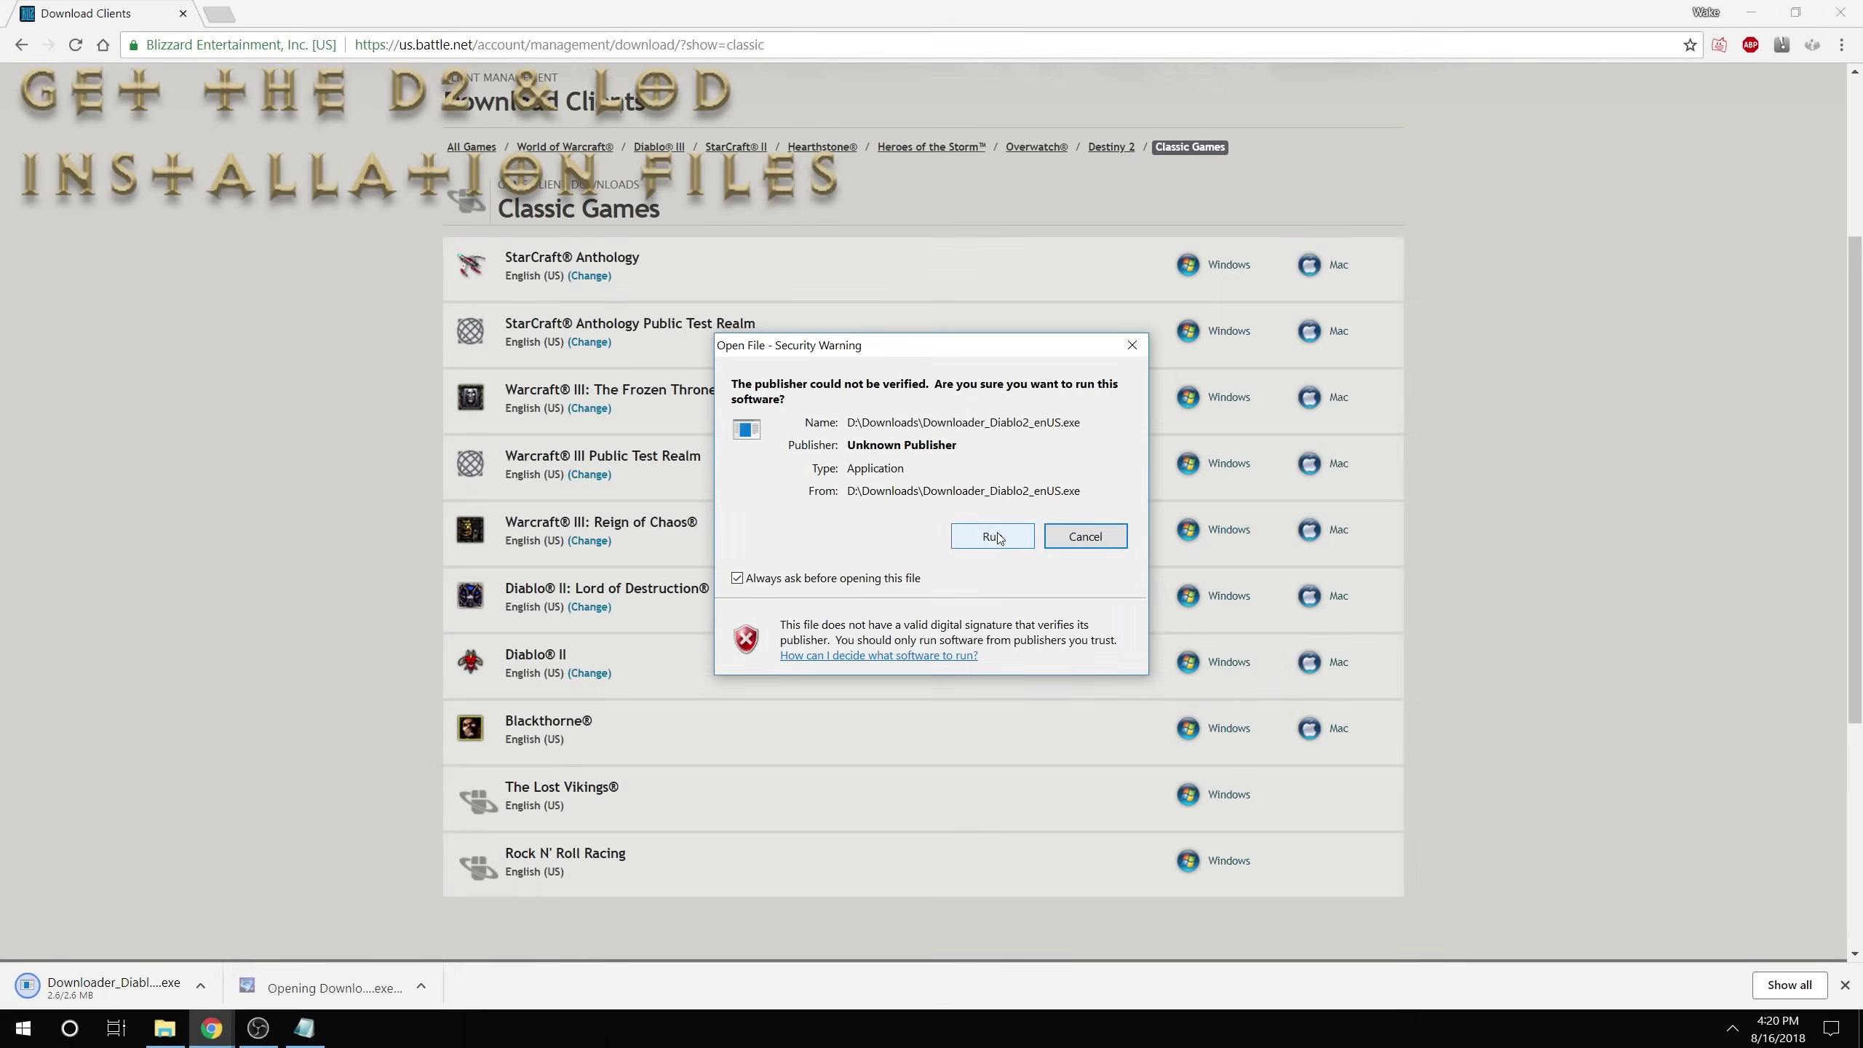
# Download the Diablo II installer into a new Desktop folder 'D2 Installer', allowing firewall access, then exit the installer.
pyautogui.click(994, 536)
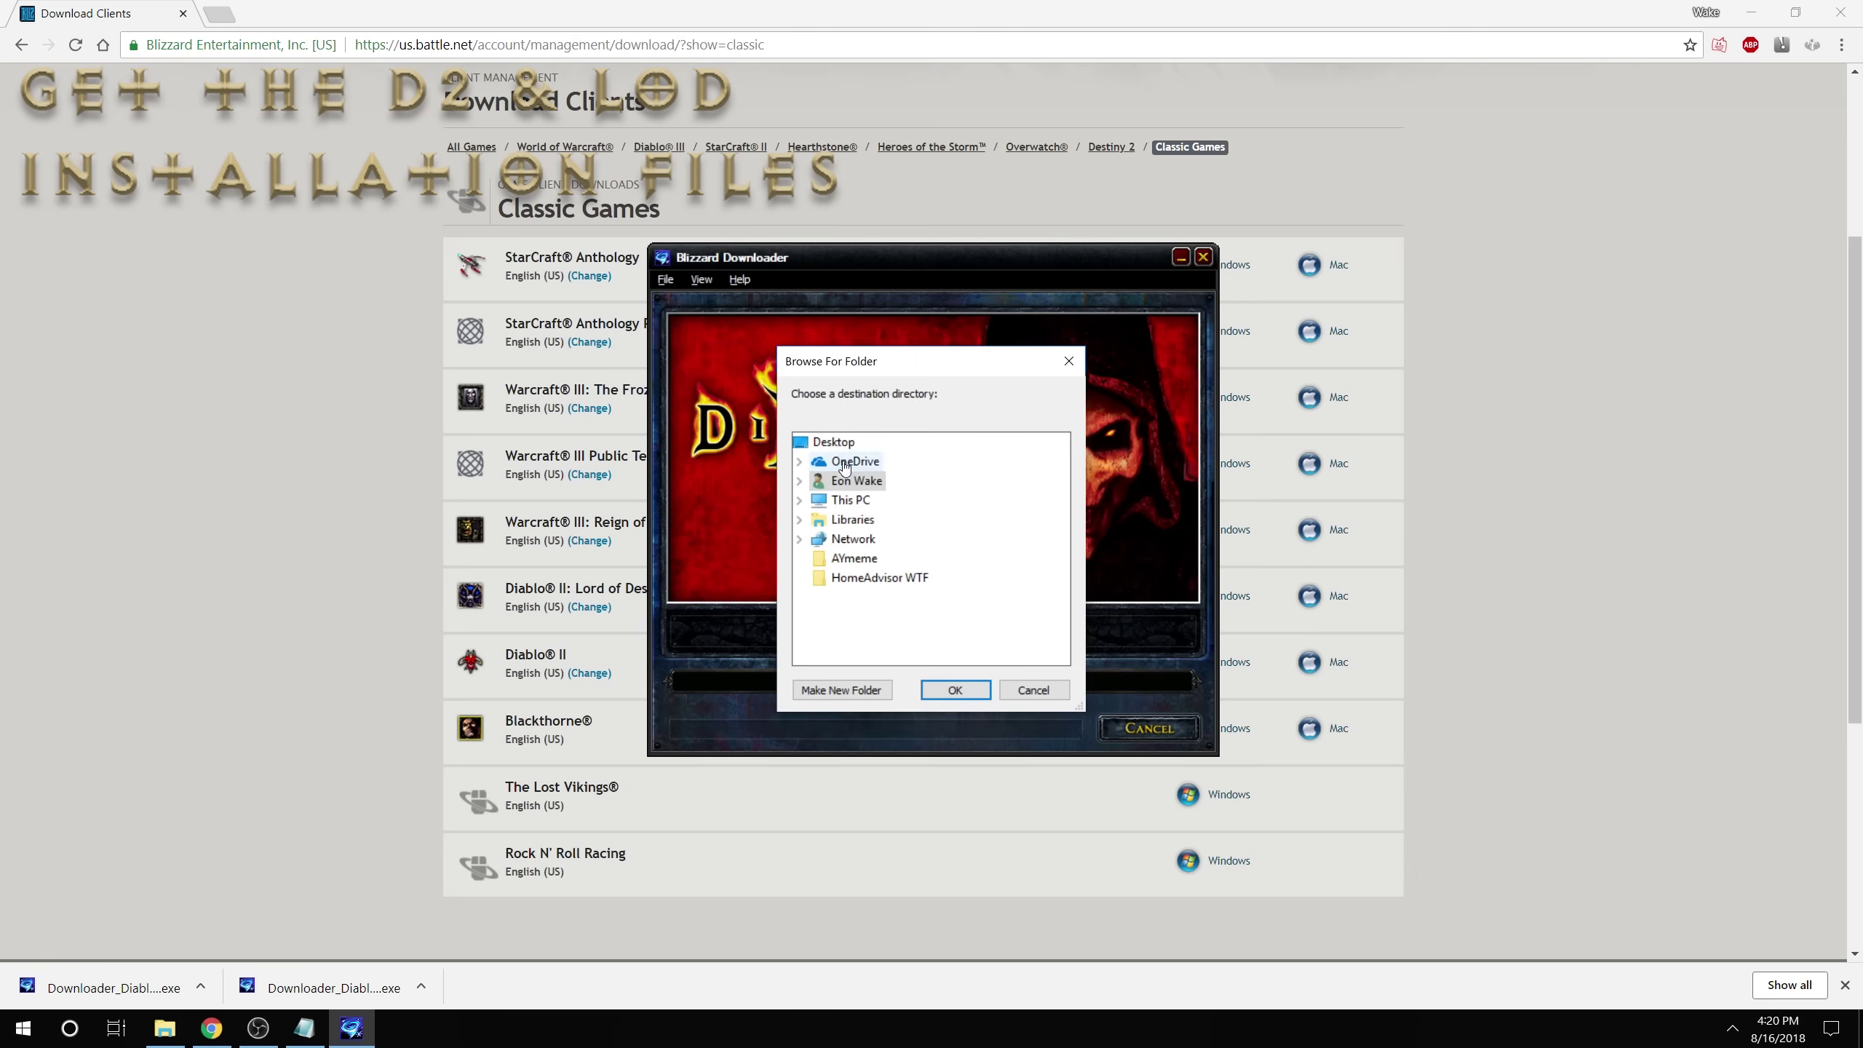
pyautogui.click(832, 690)
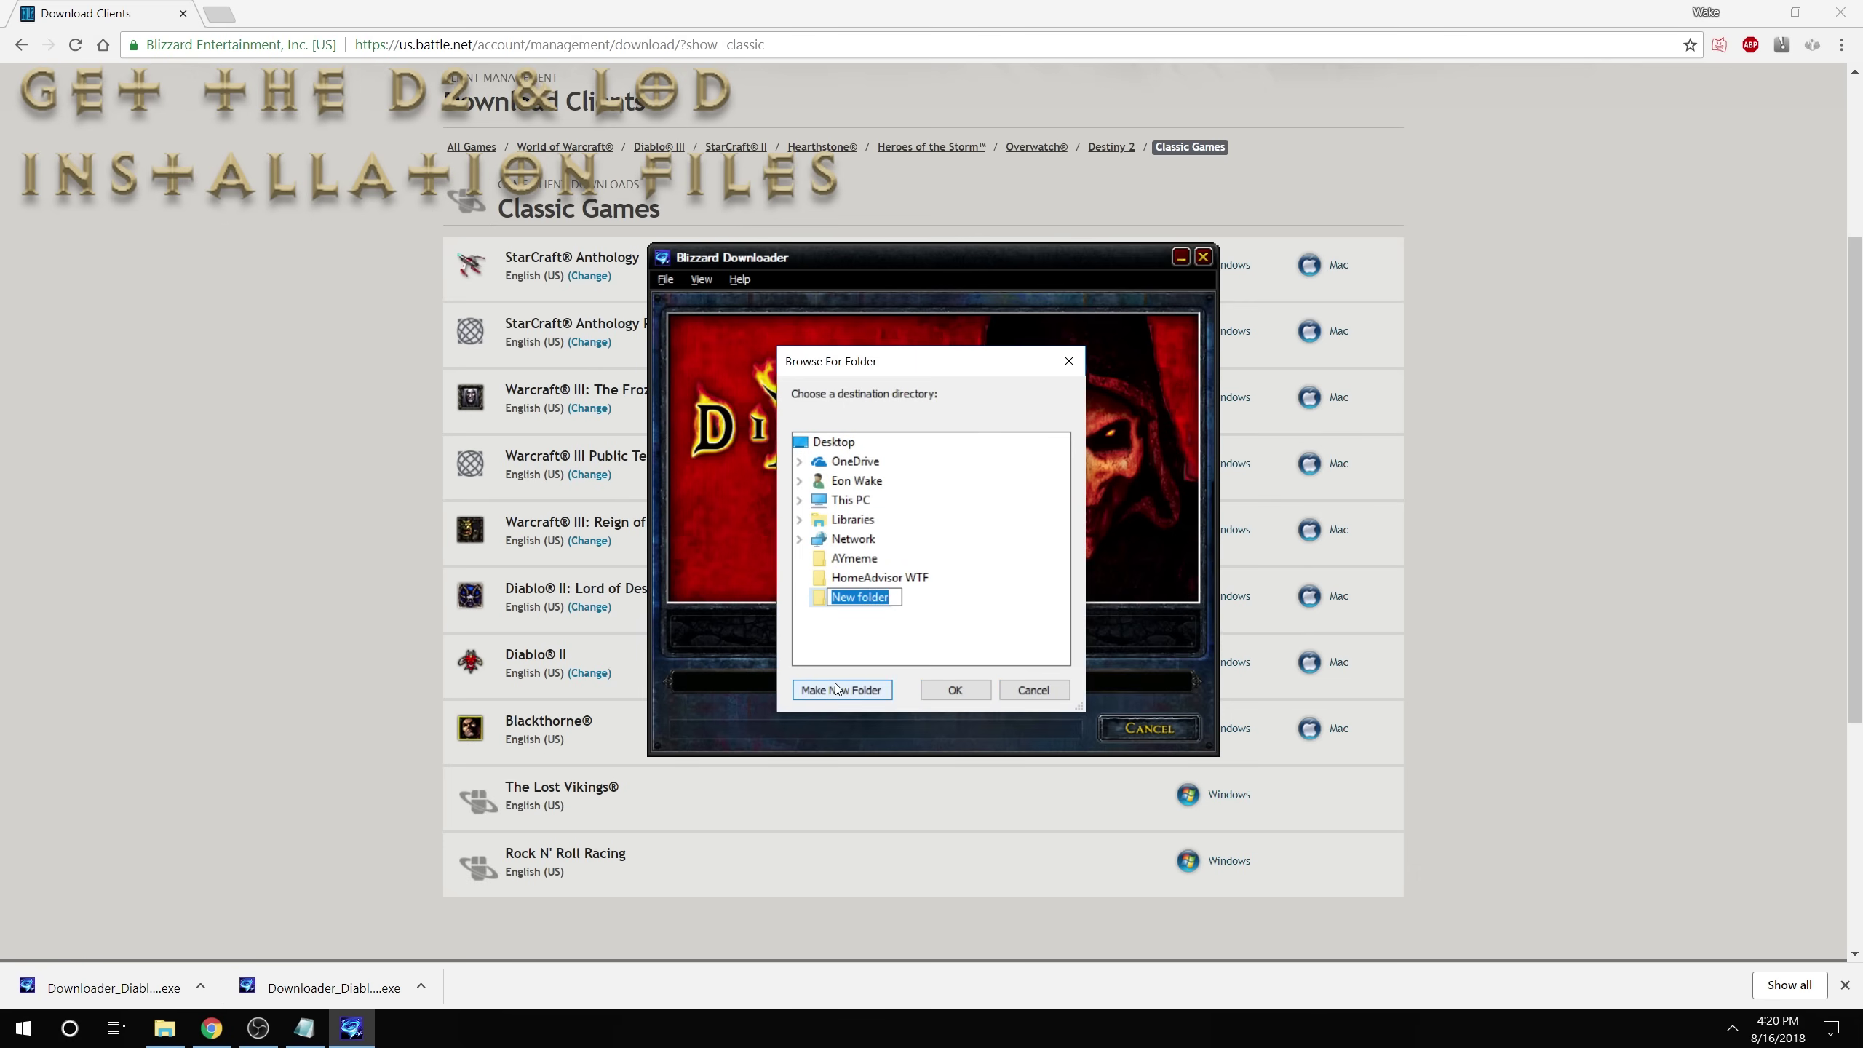
pyautogui.write('D2 Installer')
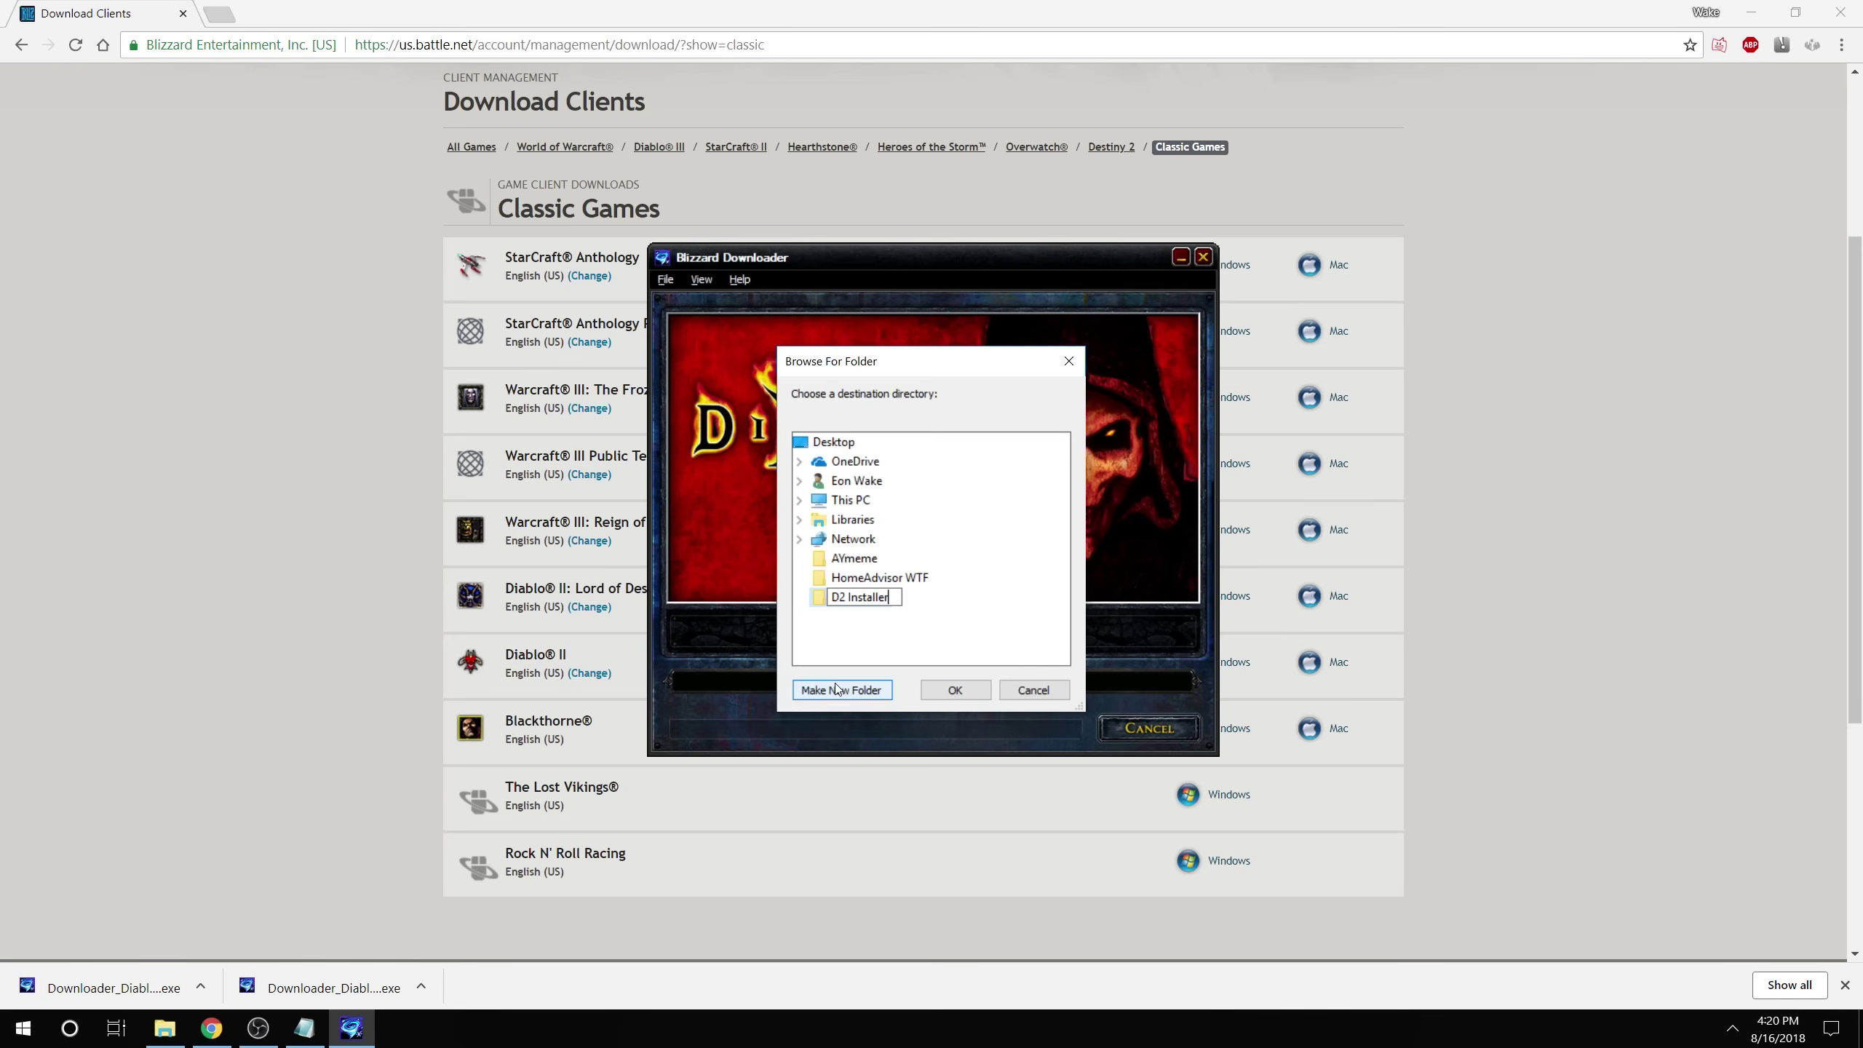
pyautogui.press('Return')
pyautogui.click(975, 696)
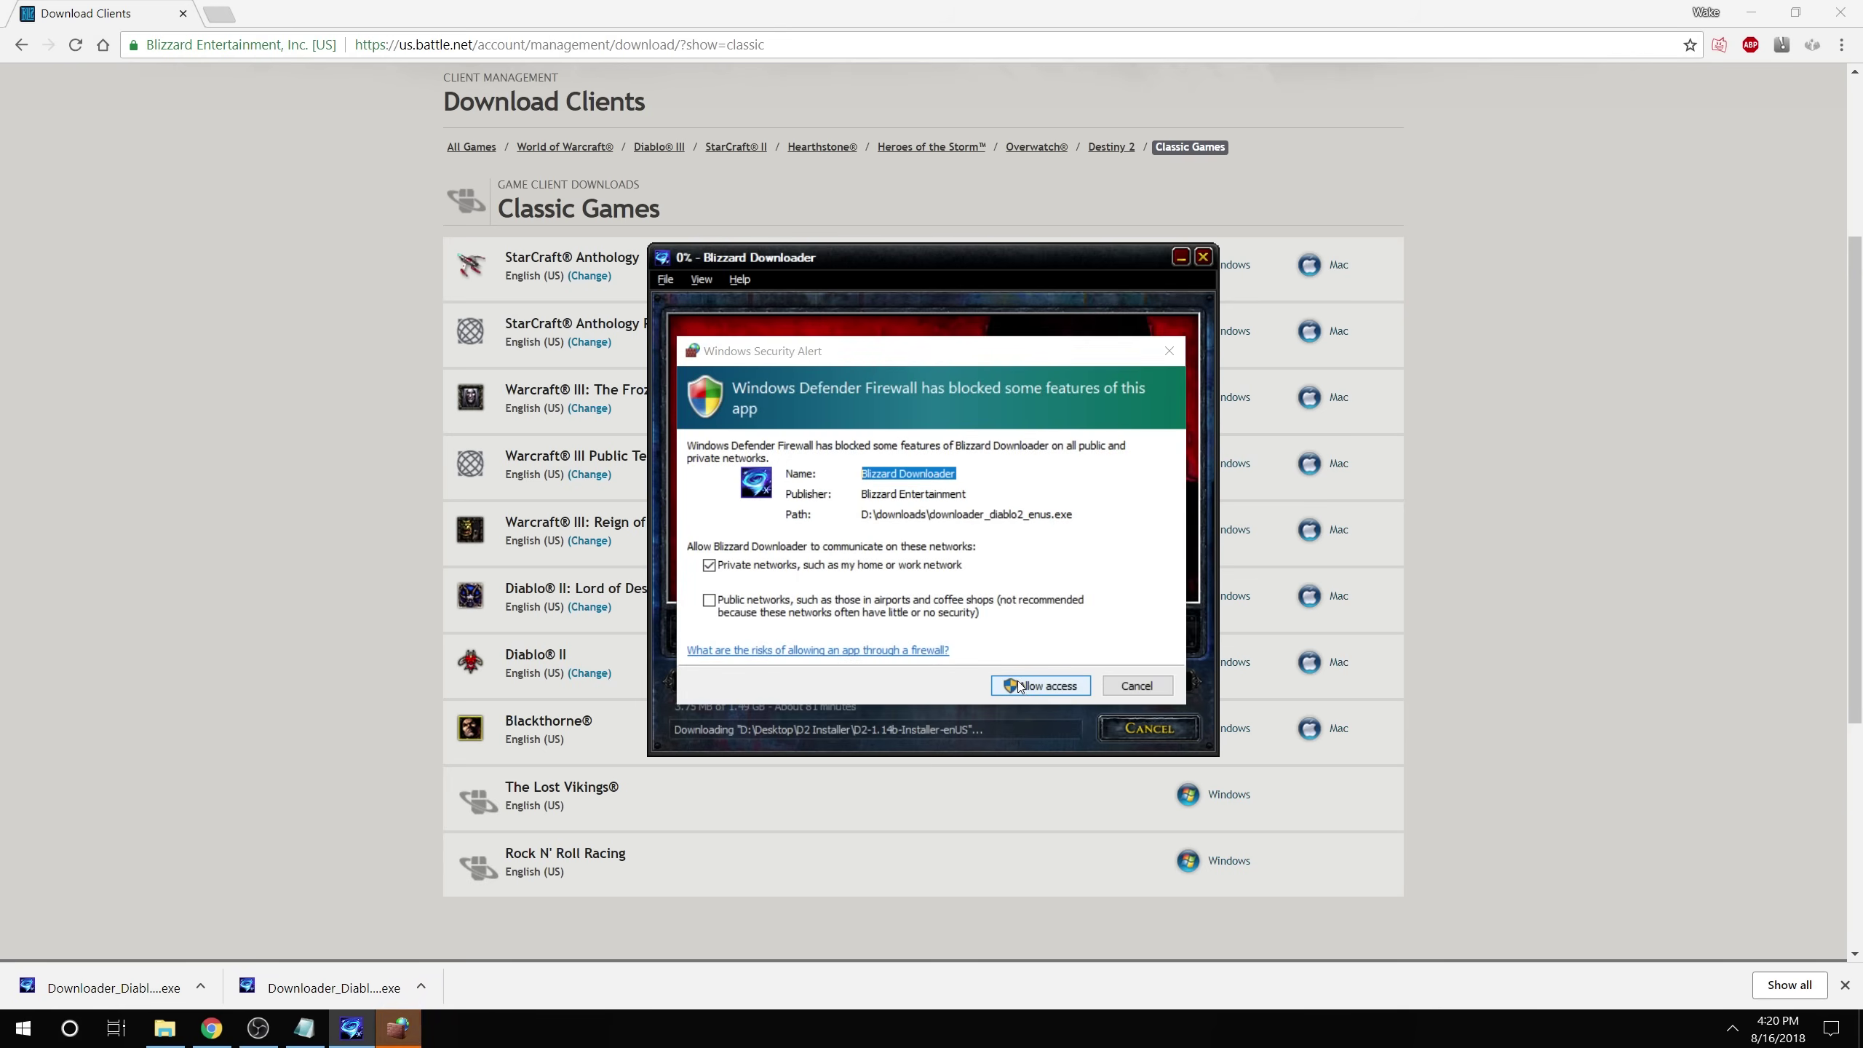
pyautogui.click(1015, 680)
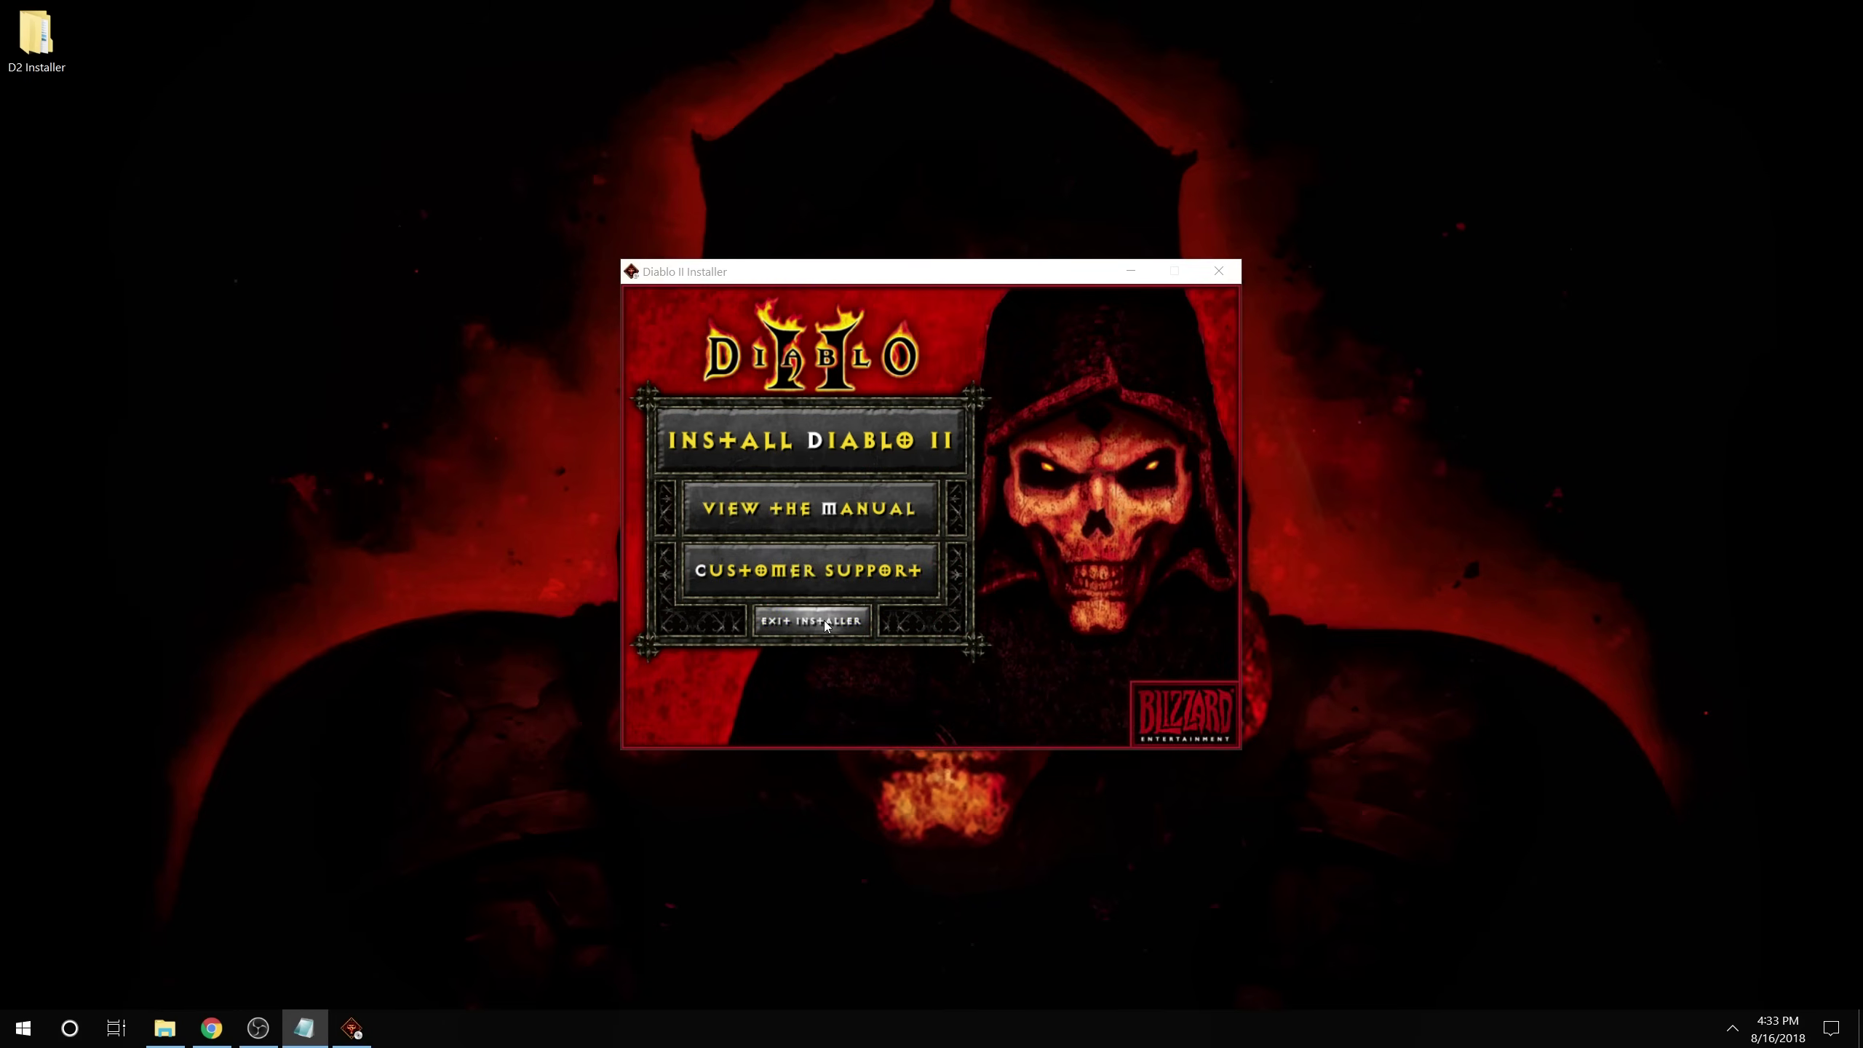
pyautogui.click(824, 620)
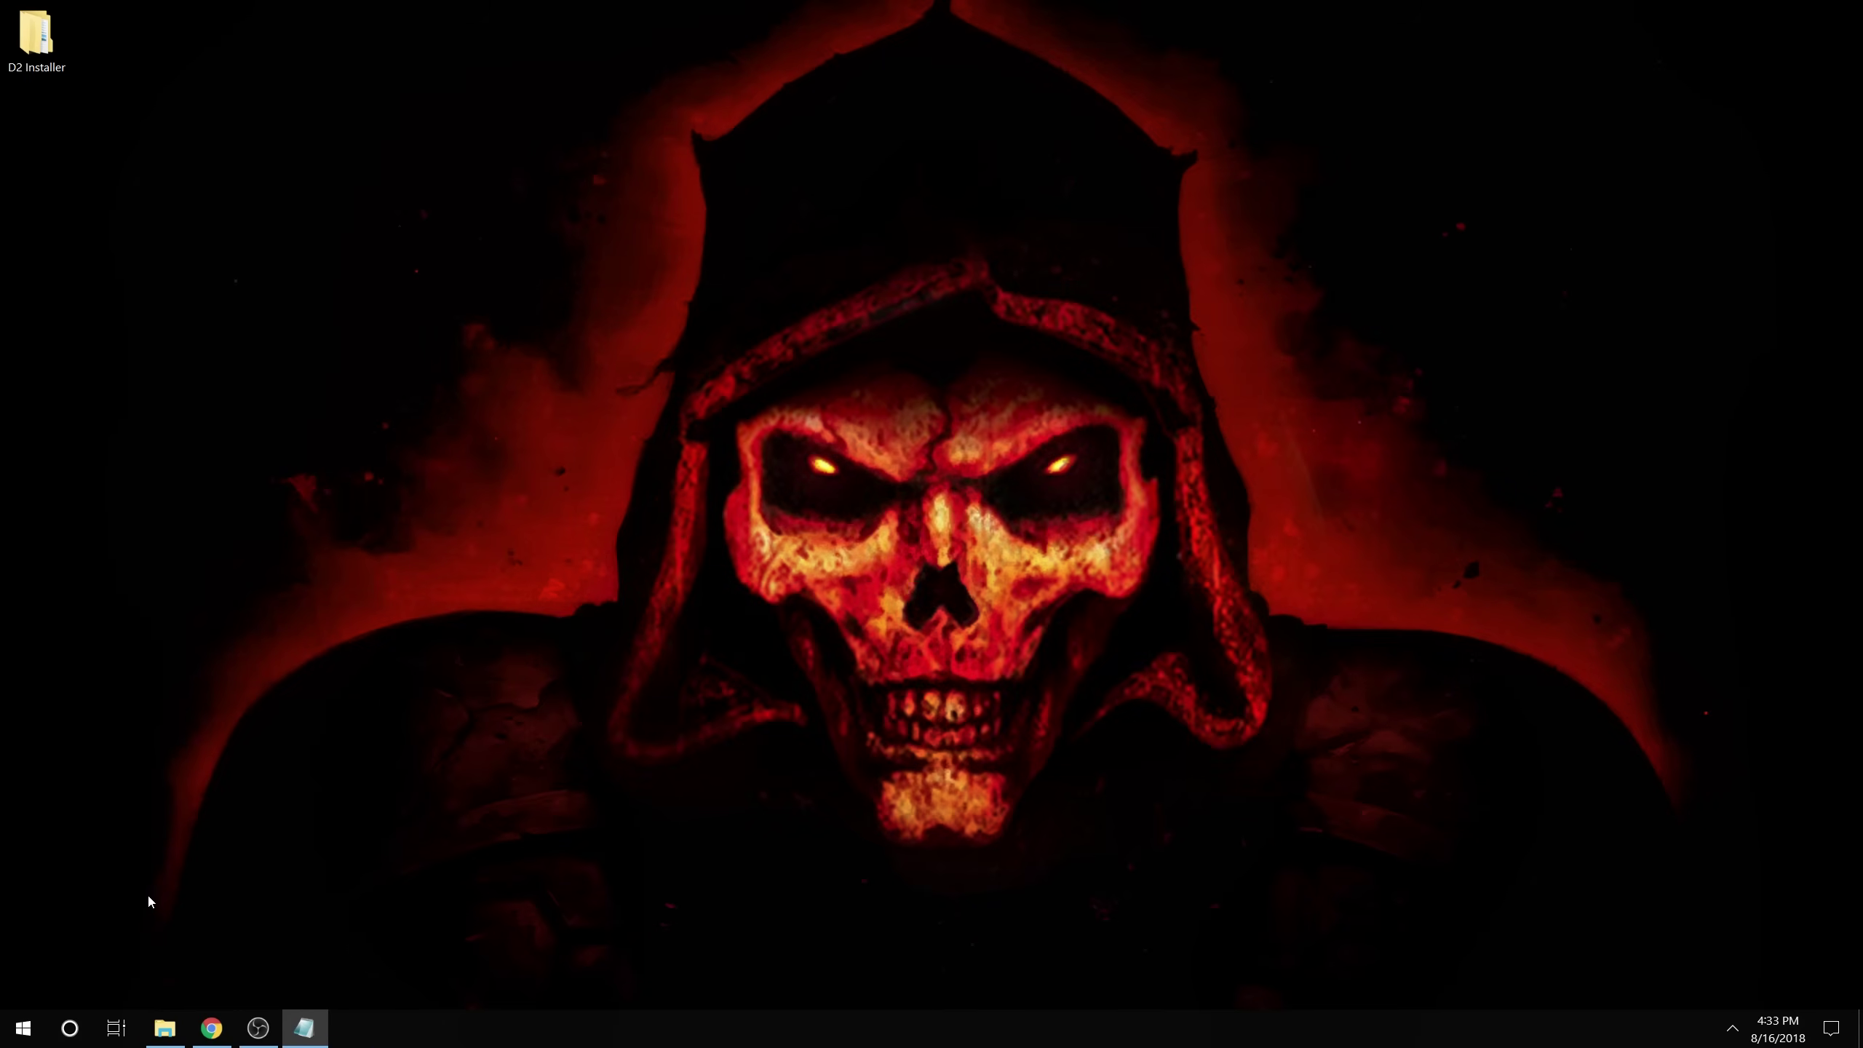
# Download the Lord of Destruction installer into D2 Installer too, then exit its auto-opened installer.
pyautogui.click(211, 1027)
pyautogui.click(139, 987)
pyautogui.click(992, 539)
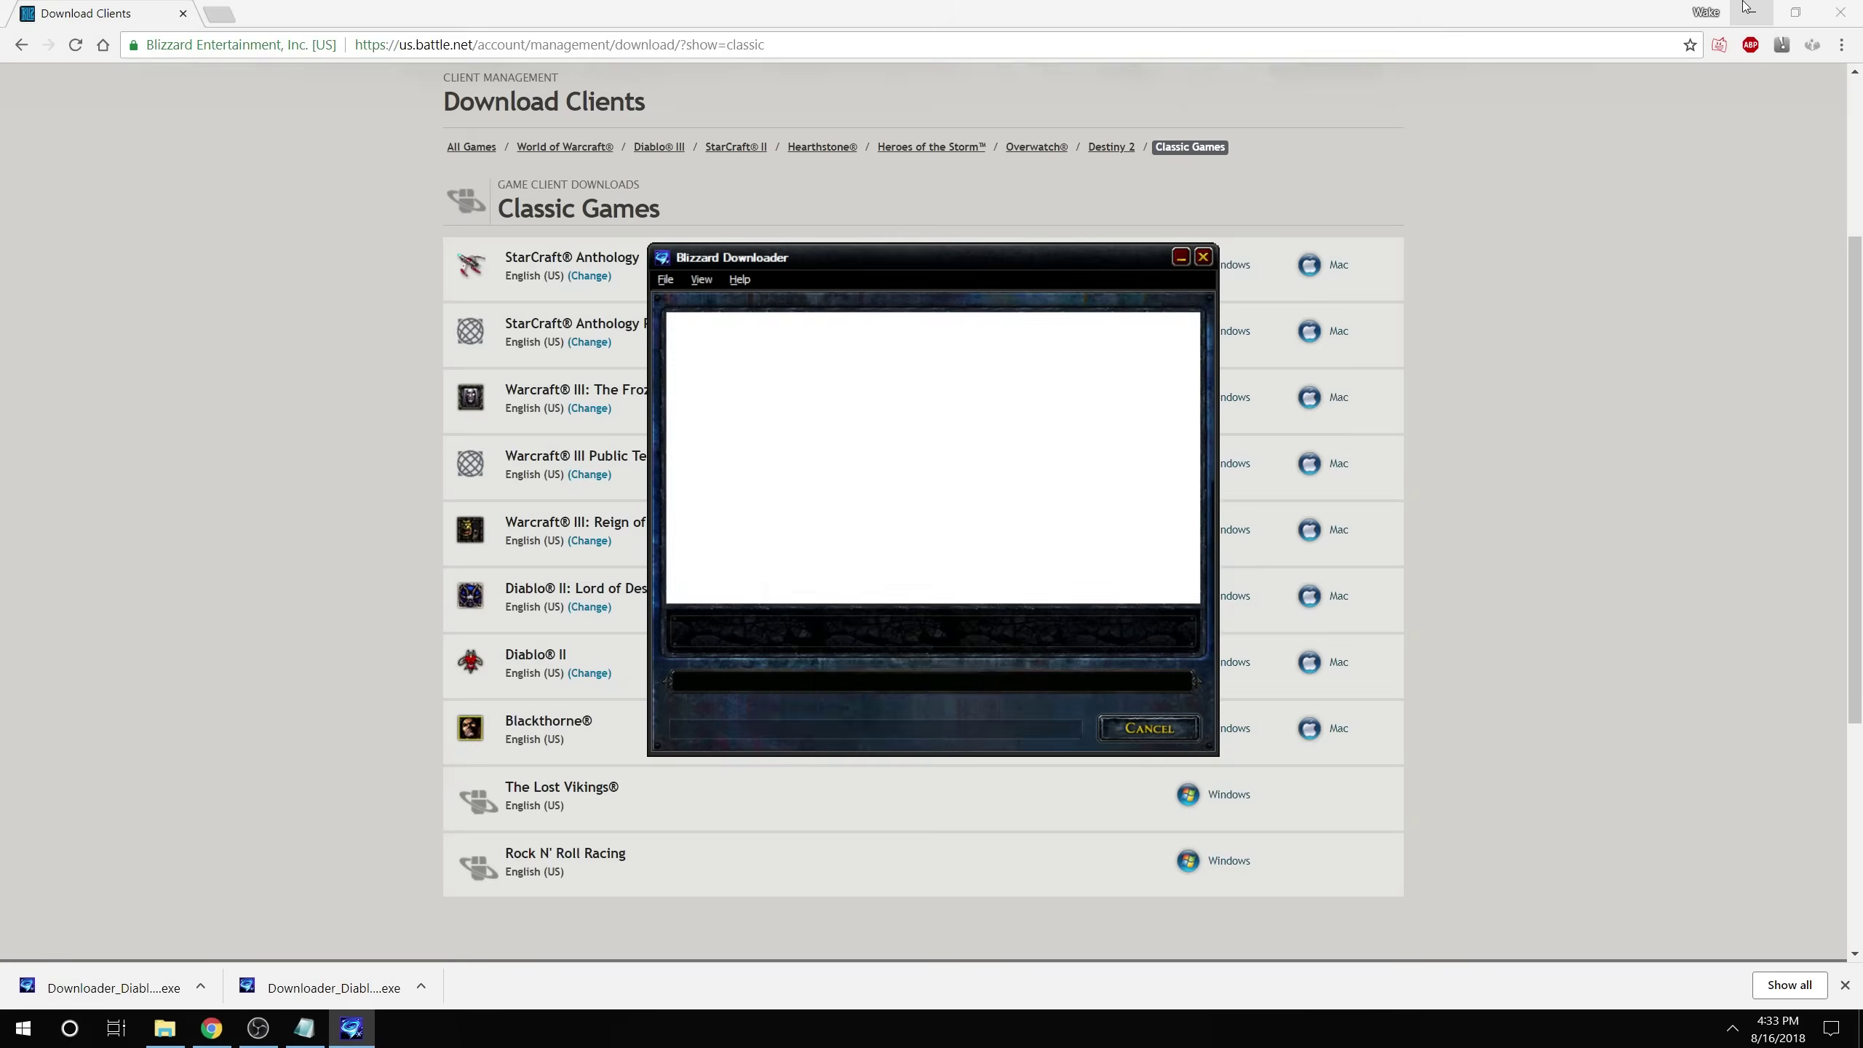
pyautogui.click(1751, 11)
pyautogui.click(844, 580)
pyautogui.click(960, 689)
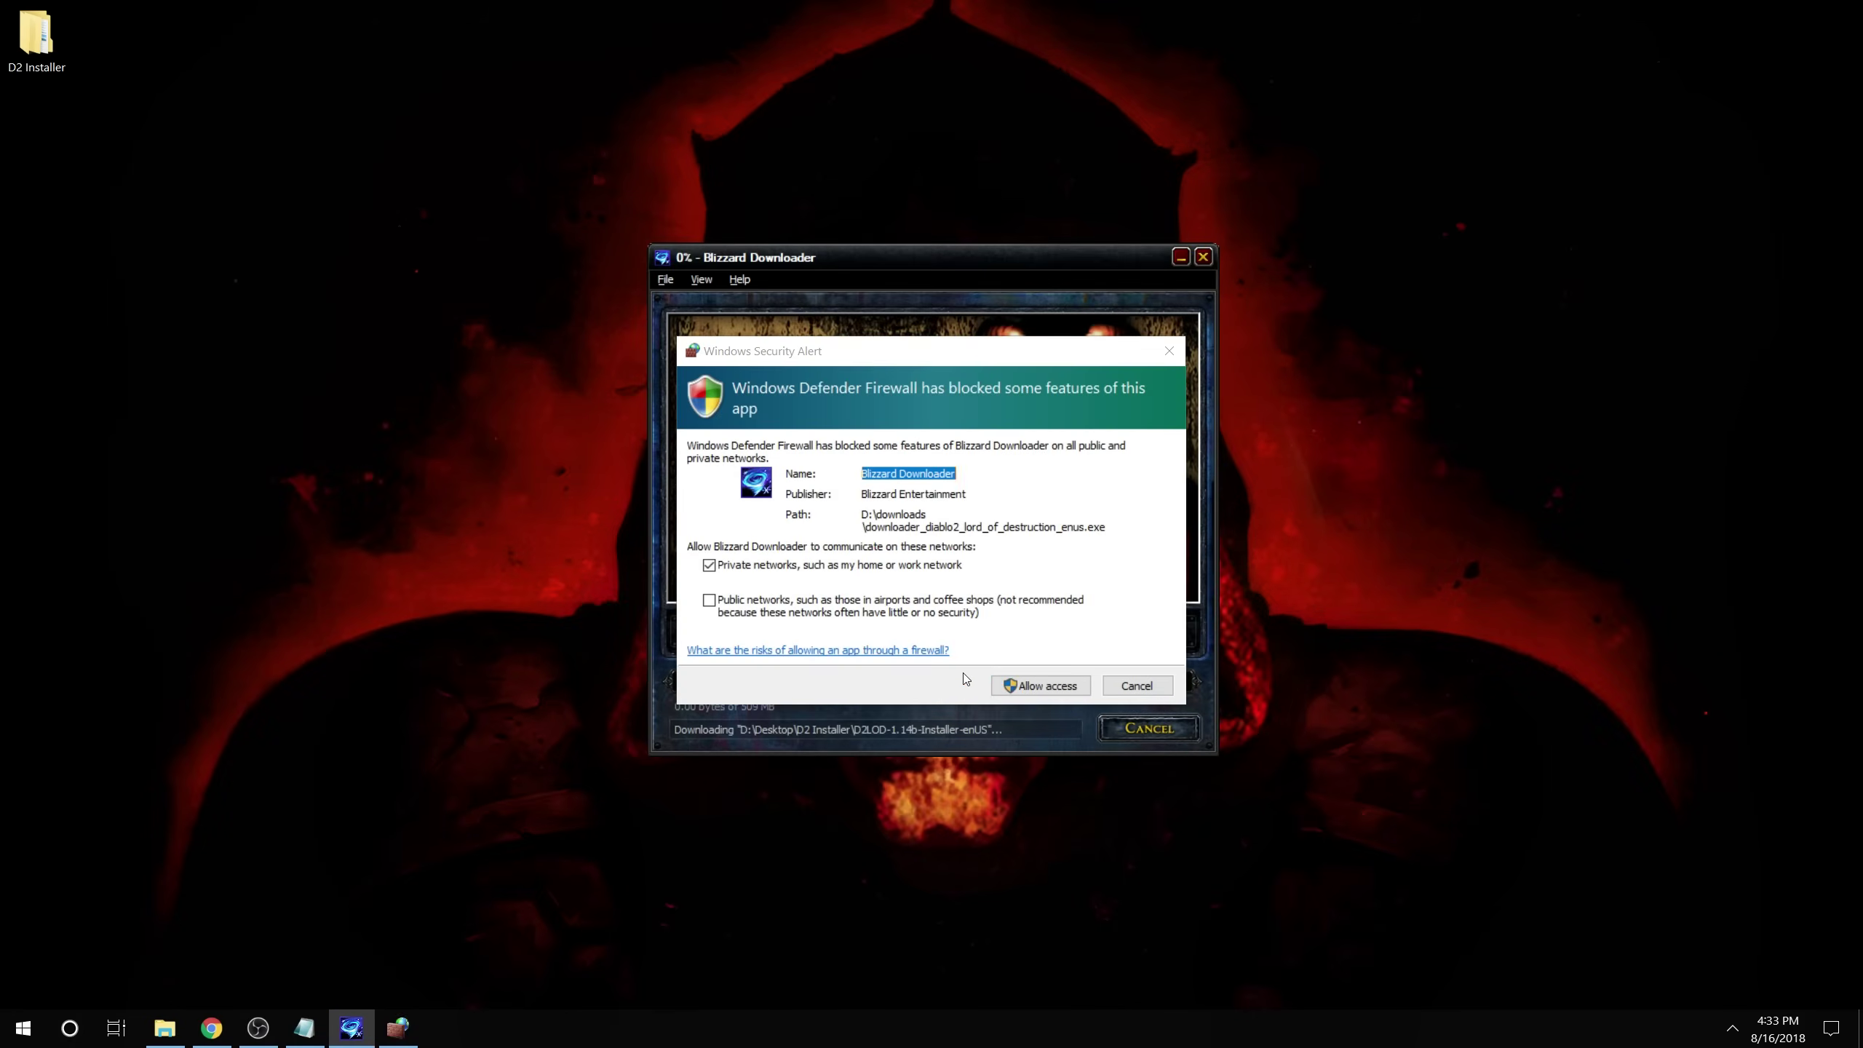
pyautogui.click(1019, 686)
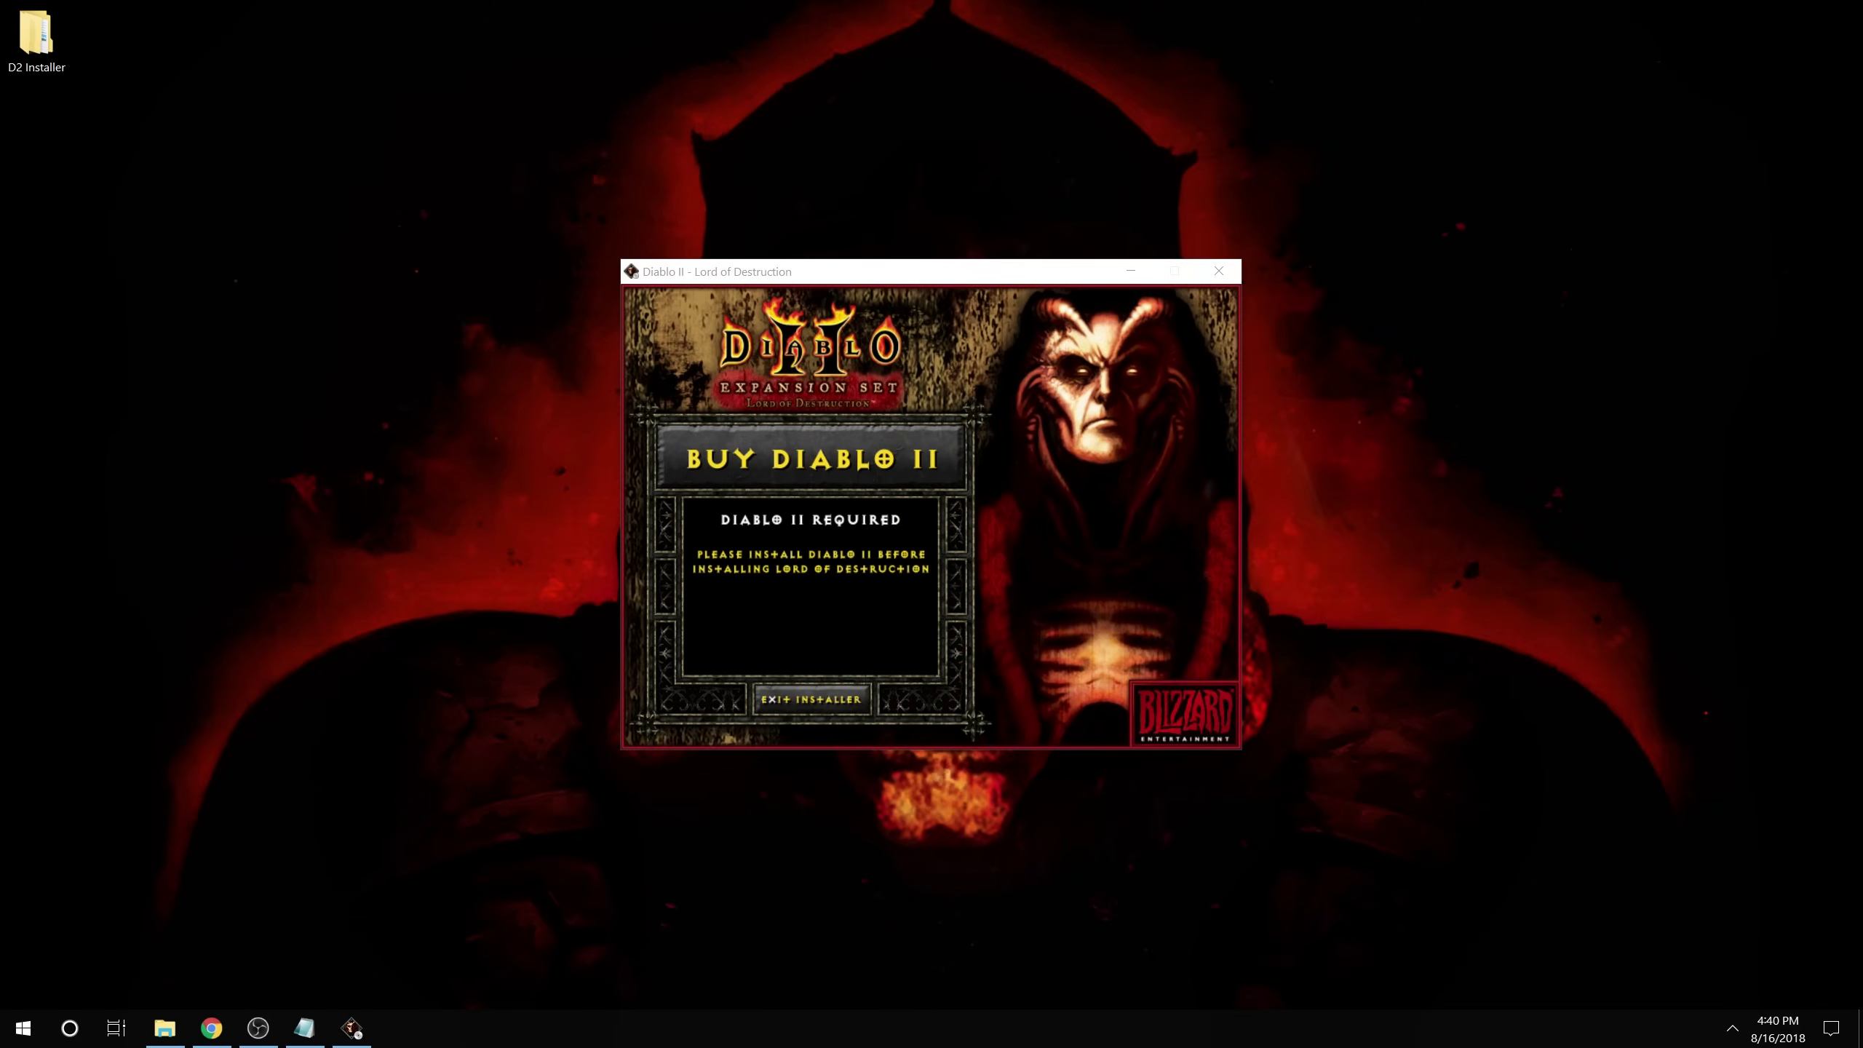
pyautogui.click(807, 700)
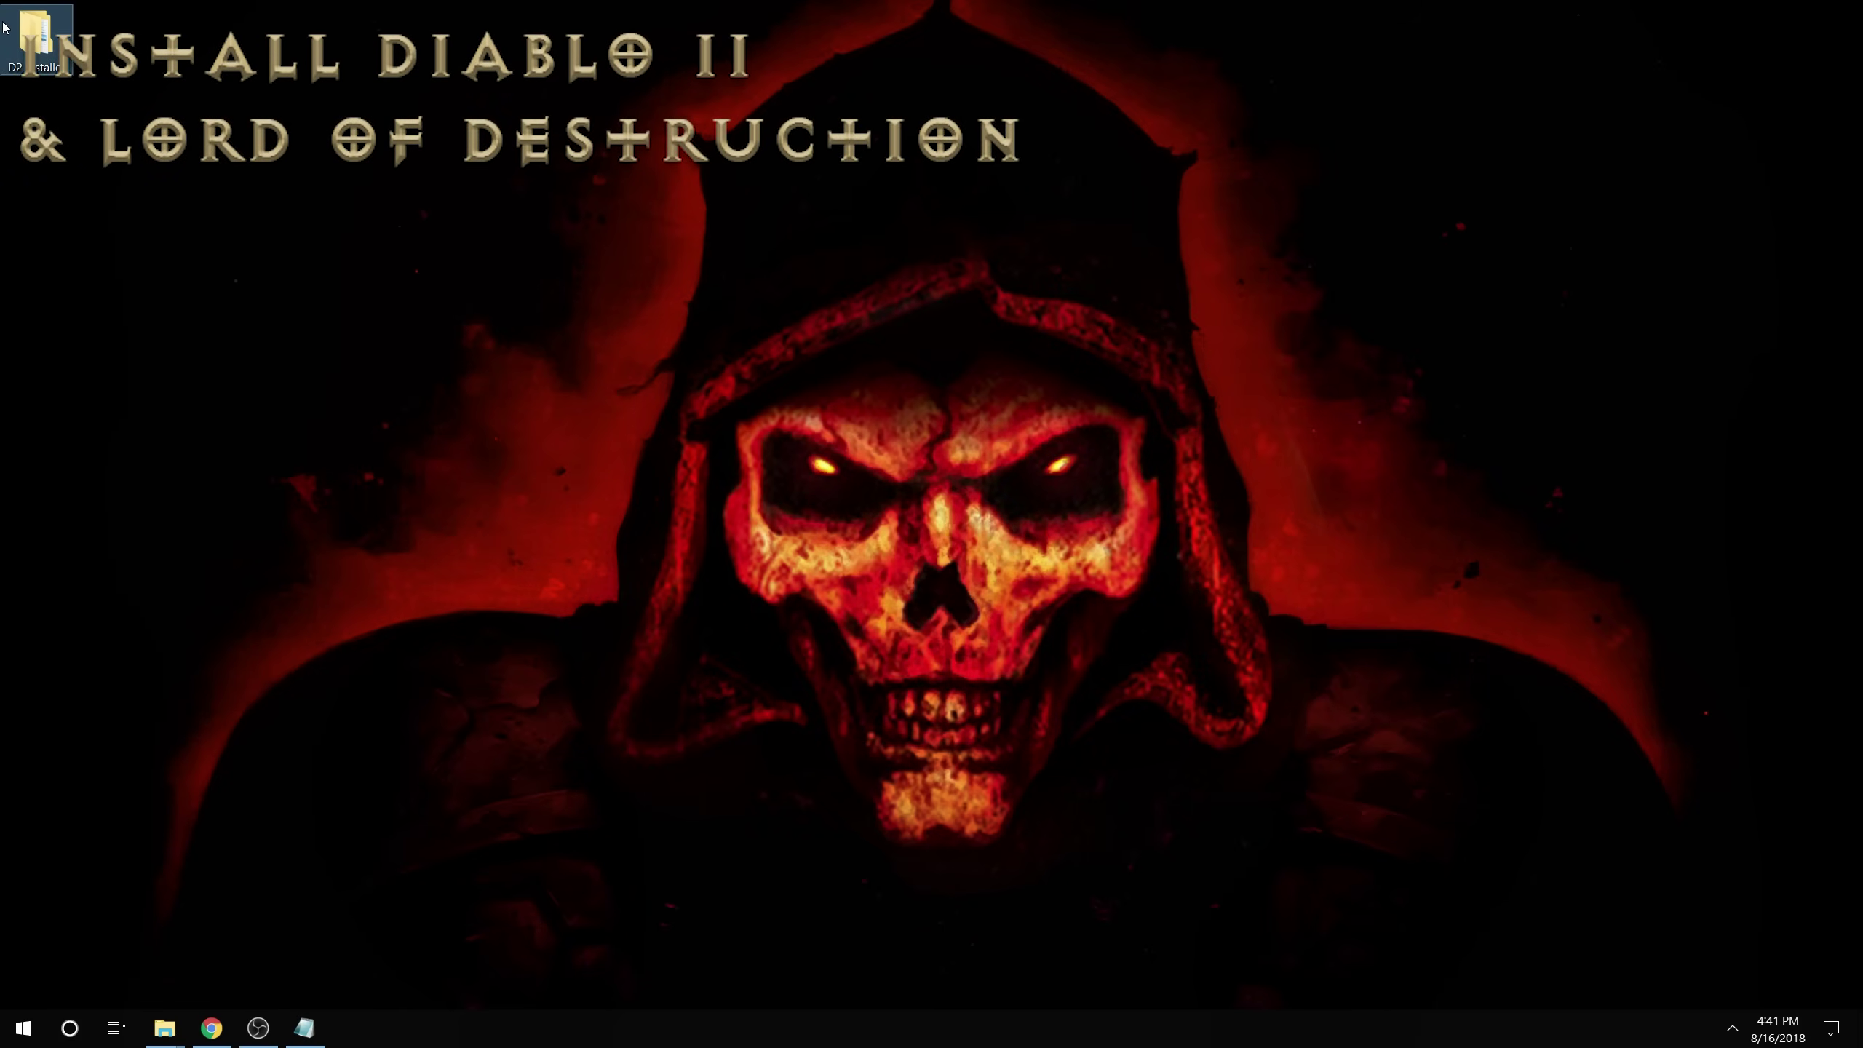
# Launch the Diablo II installer from D2 Installer > D2-1.14b-Installer-enUS.
pyautogui.doubleClick(34, 36)
pyautogui.click(690, 425)
pyautogui.doubleClick(690, 425)
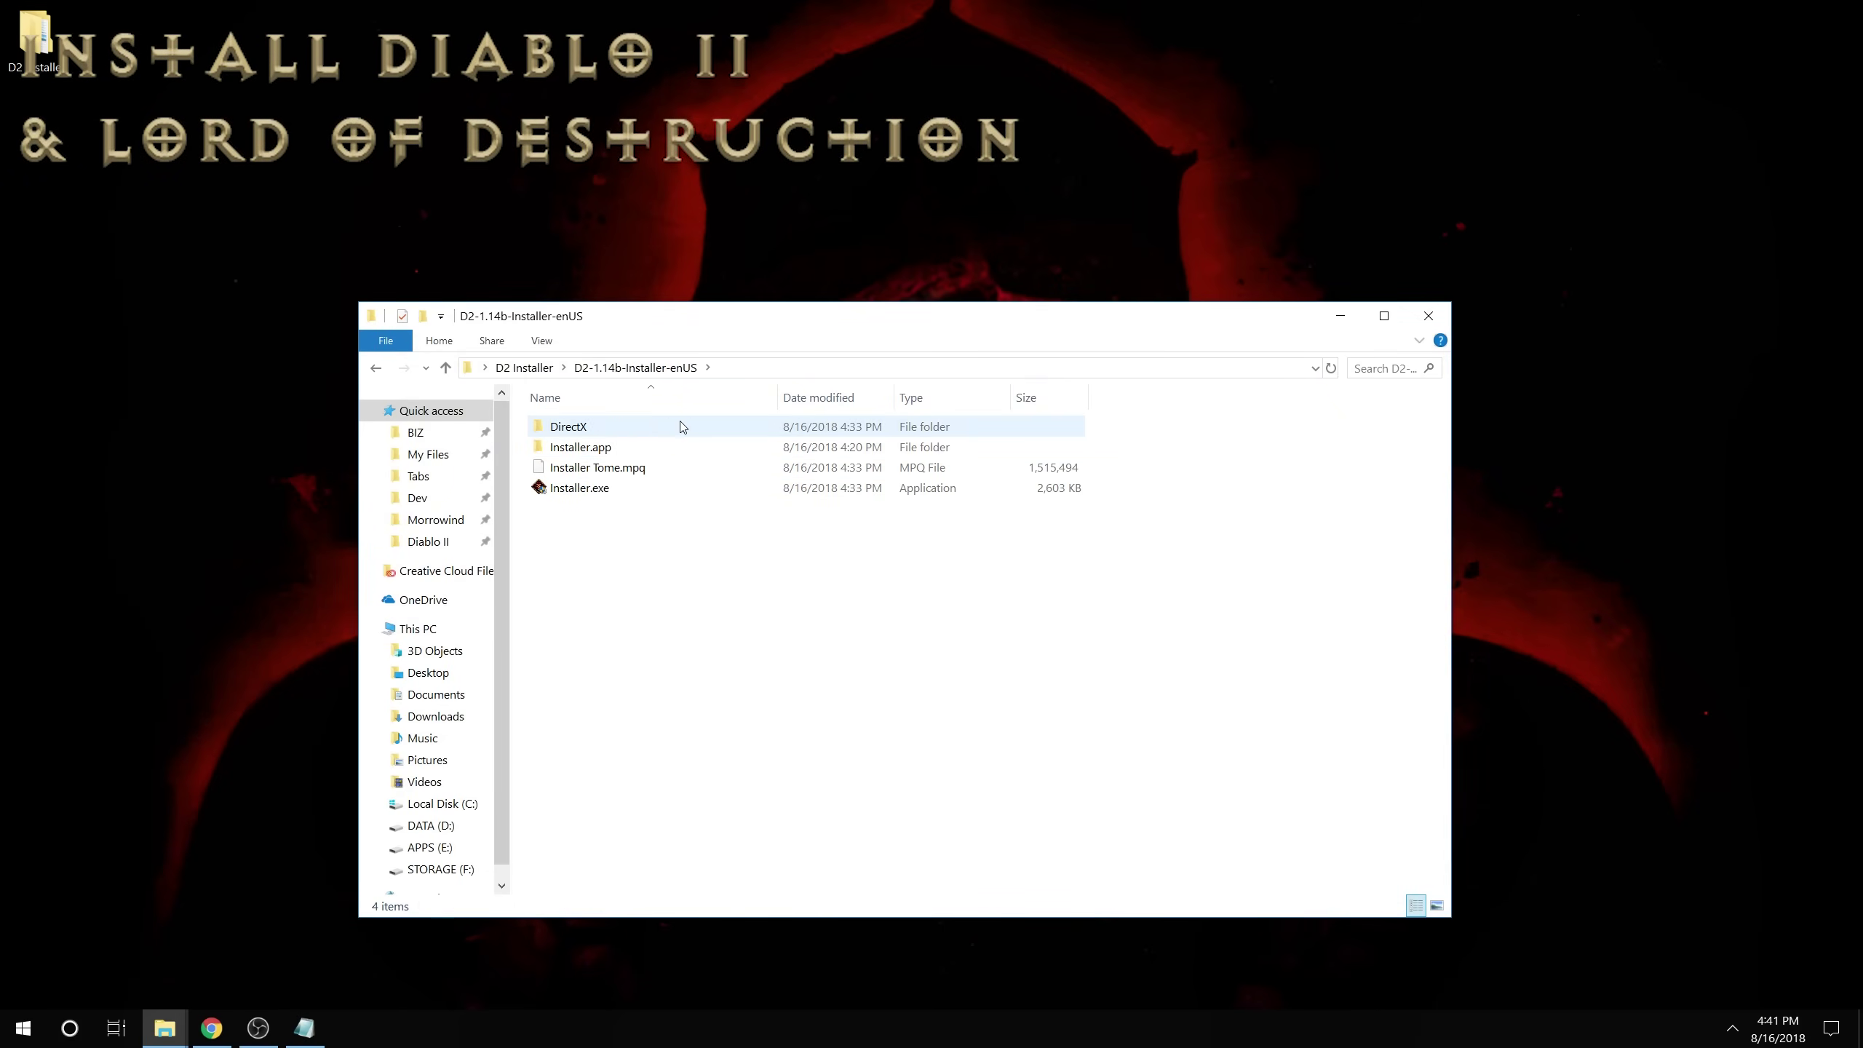
pyautogui.doubleClick(588, 483)
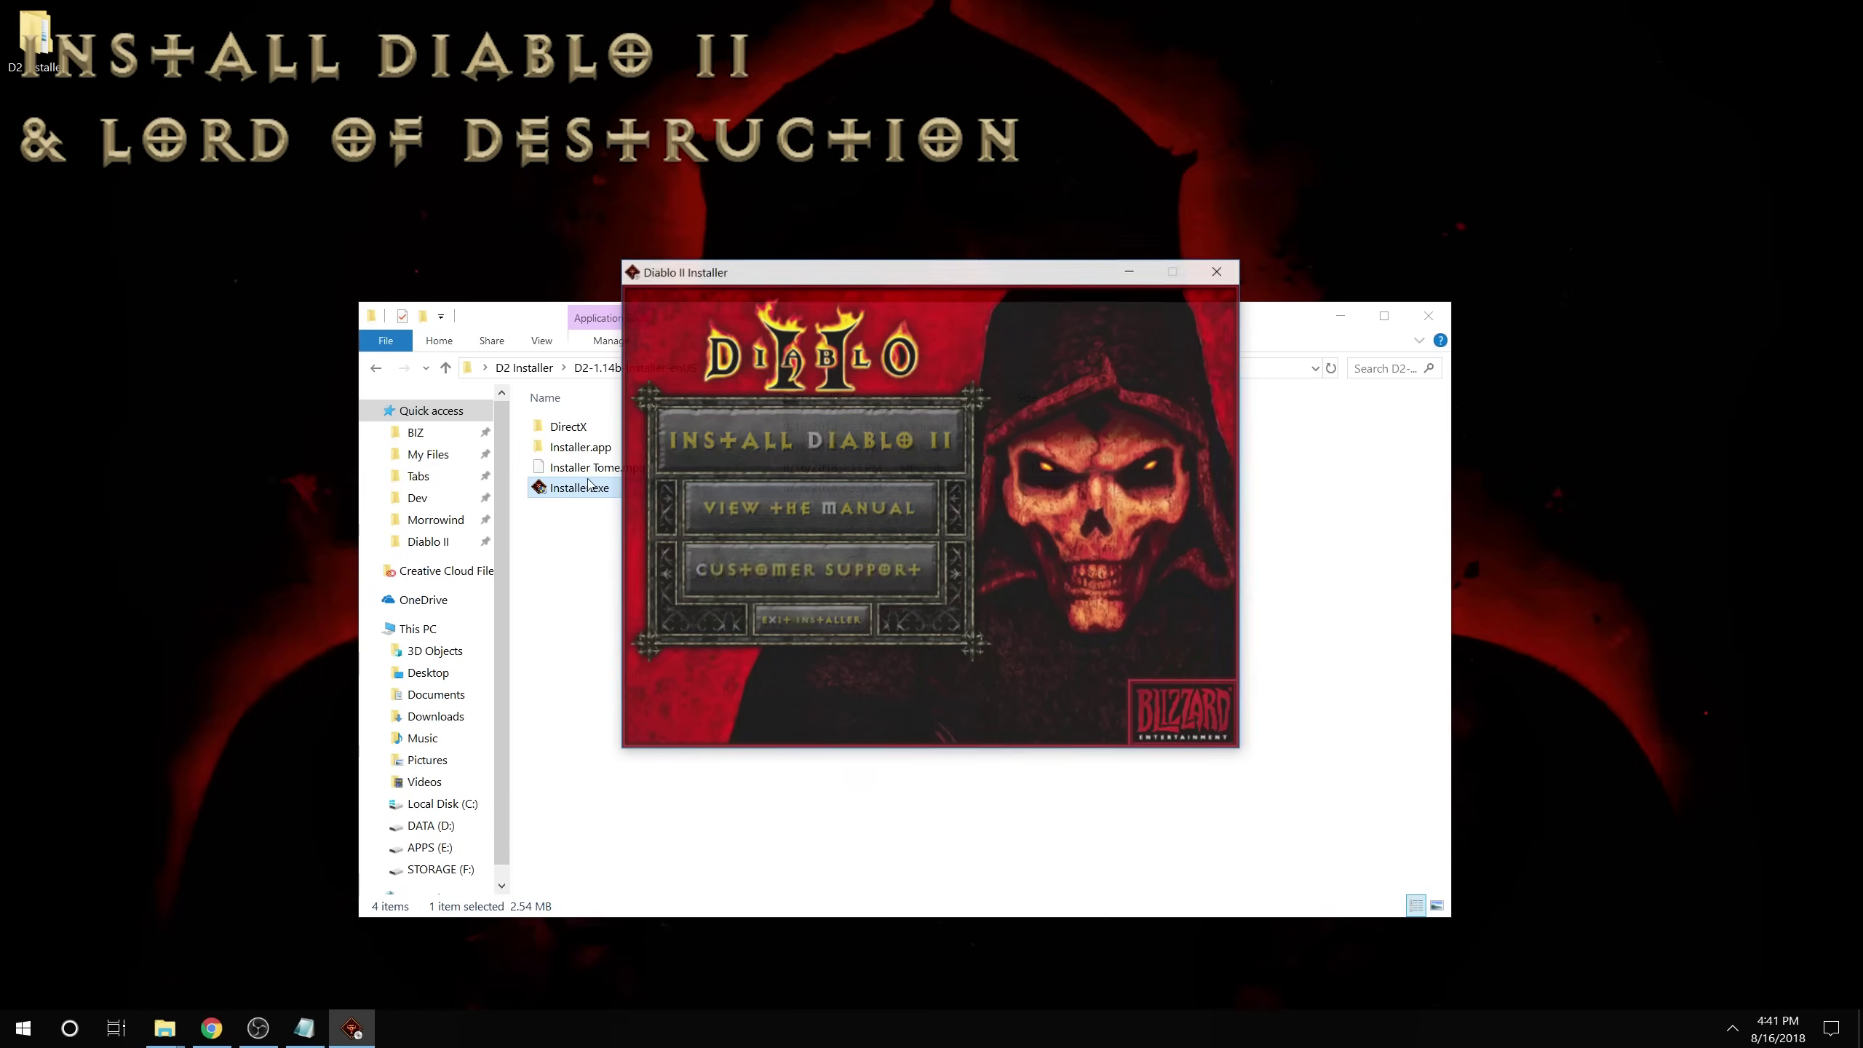
# Accept the licence agreement and enter the owner's name, then switch to the Blizzard account page.
pyautogui.click(1427, 316)
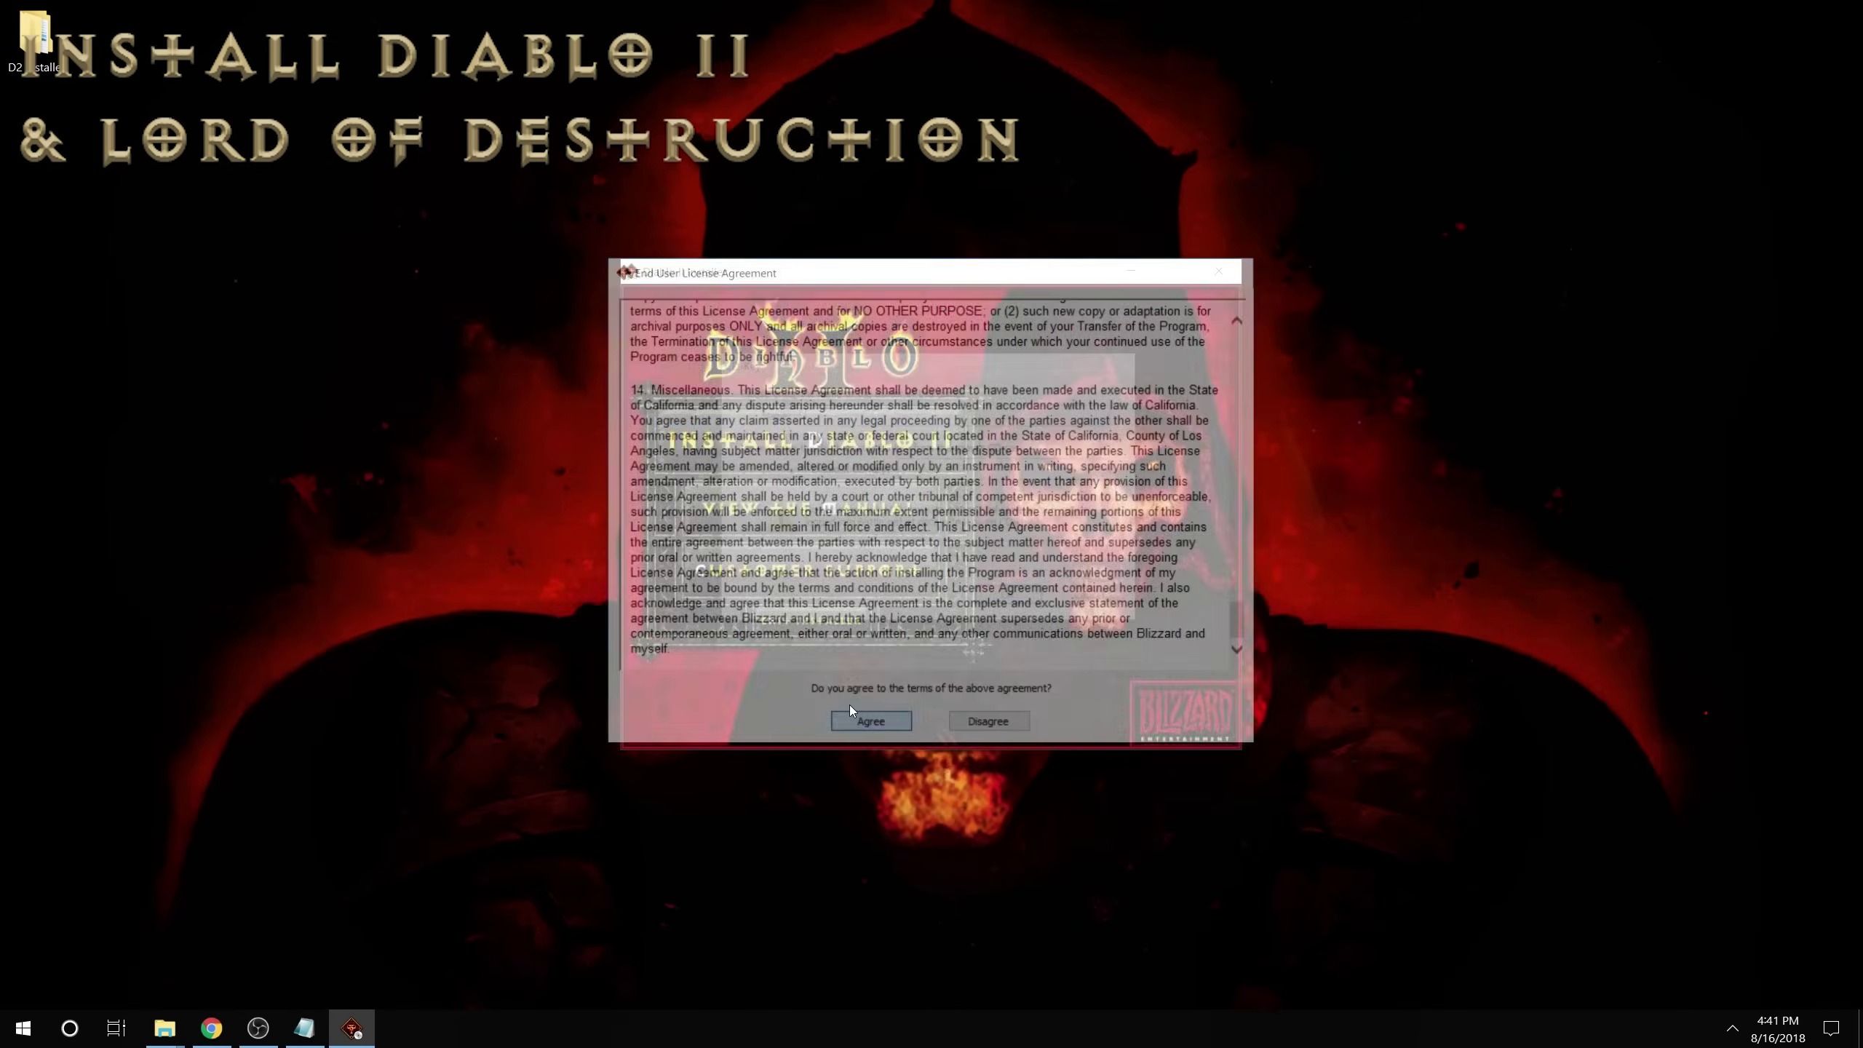
pyautogui.write('helswak')
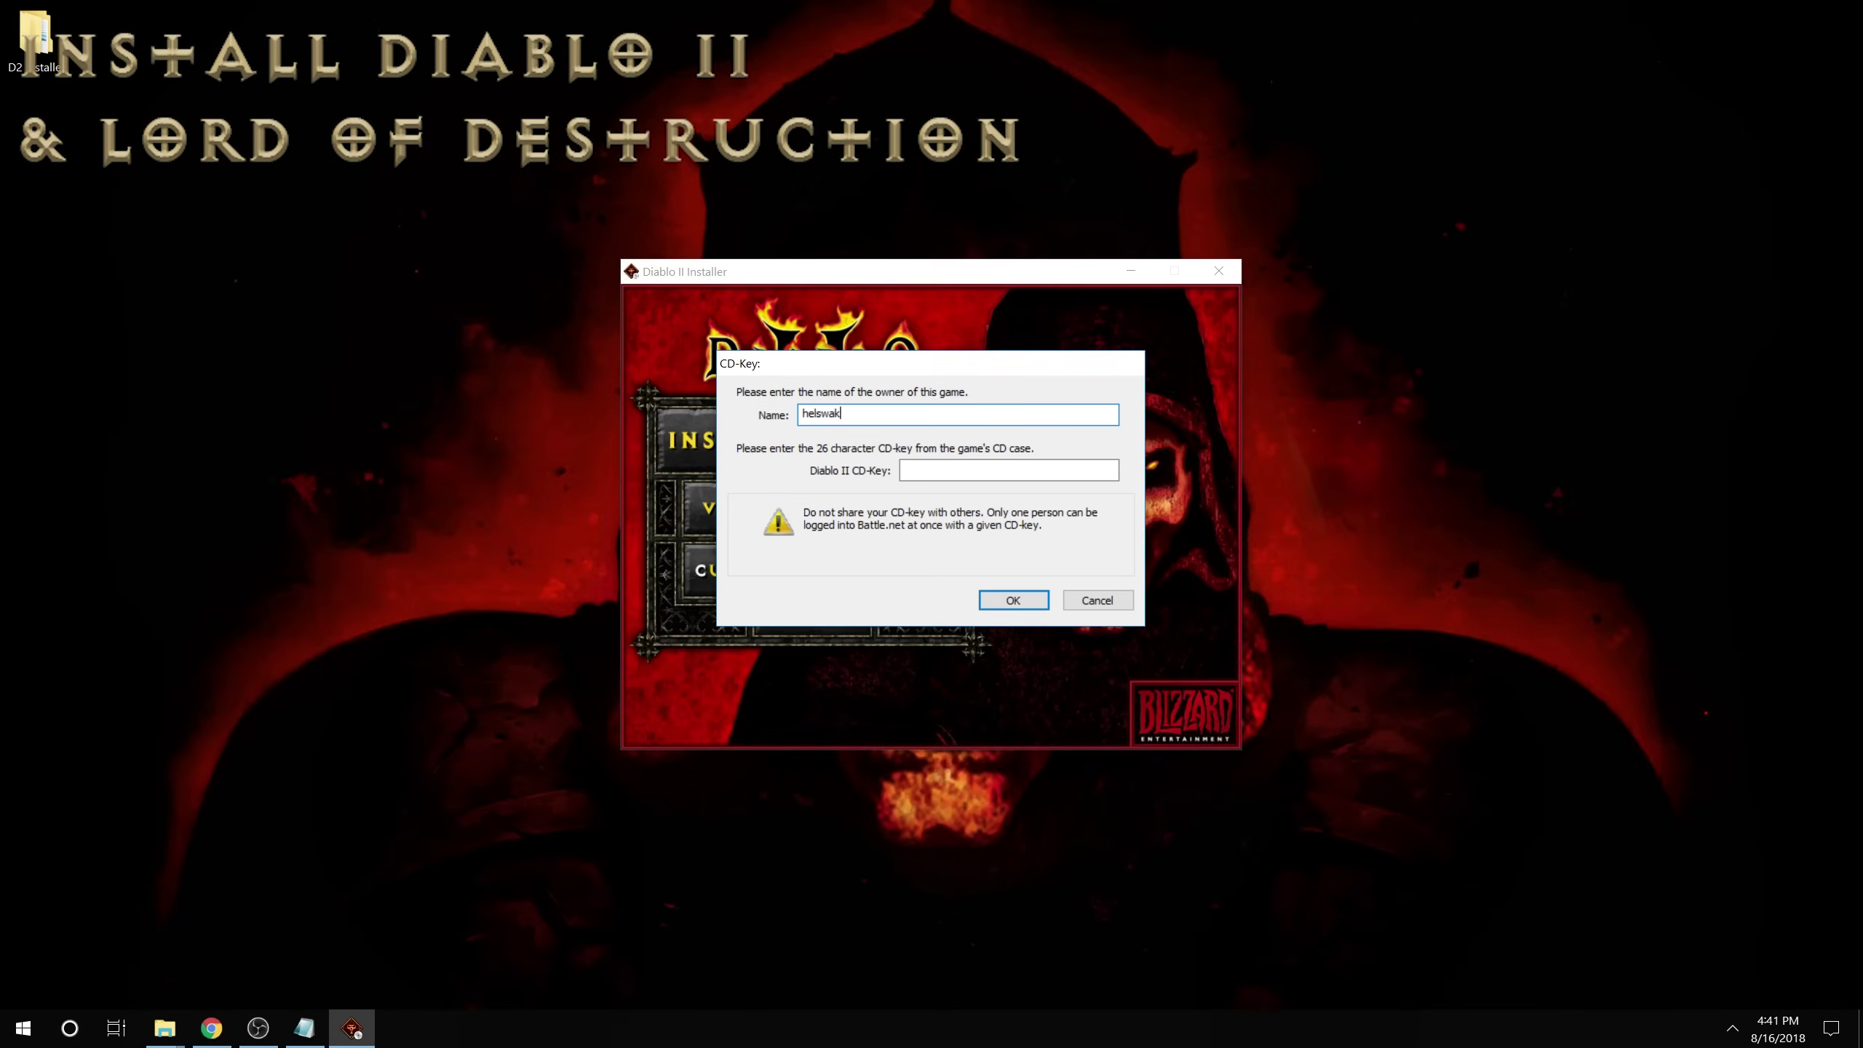
pyautogui.write('e')
pyautogui.click(211, 1028)
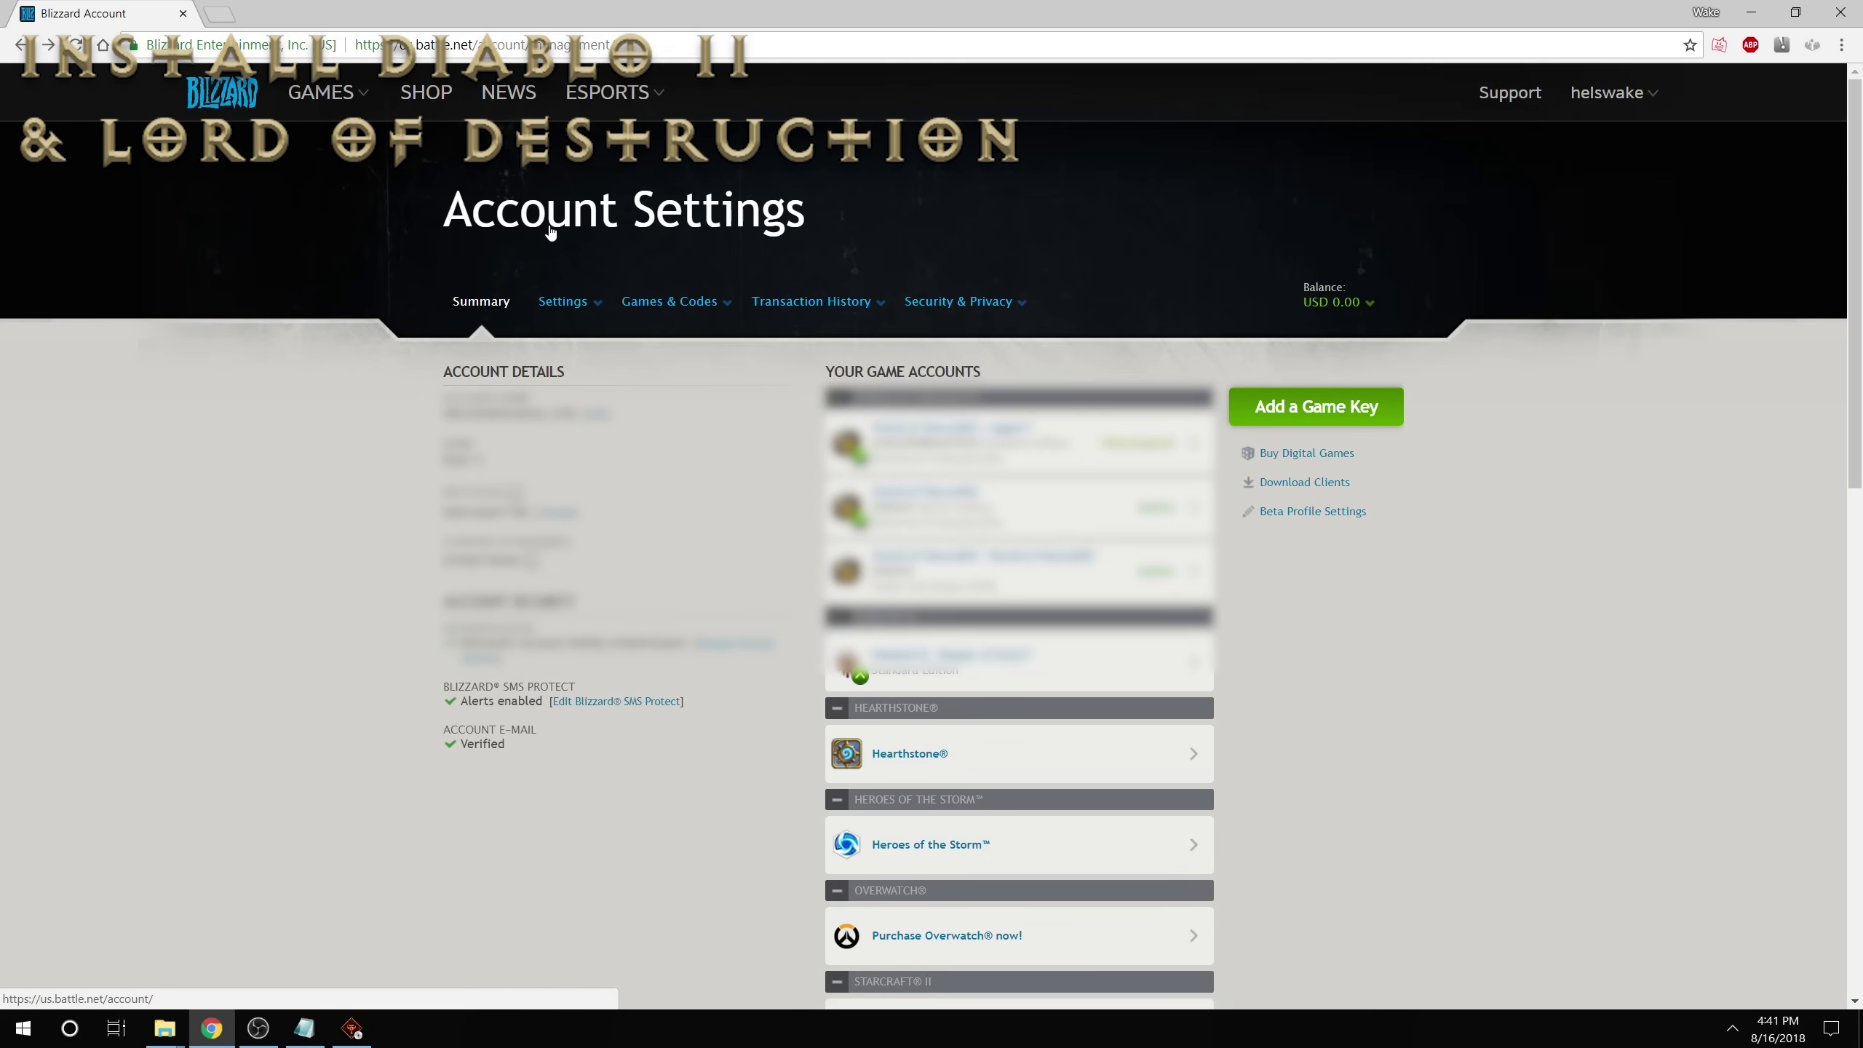
# Open Diablo II under Battle.net's Classic Games and copy its registered game key.
pyautogui.scroll(-10, 553, 232)
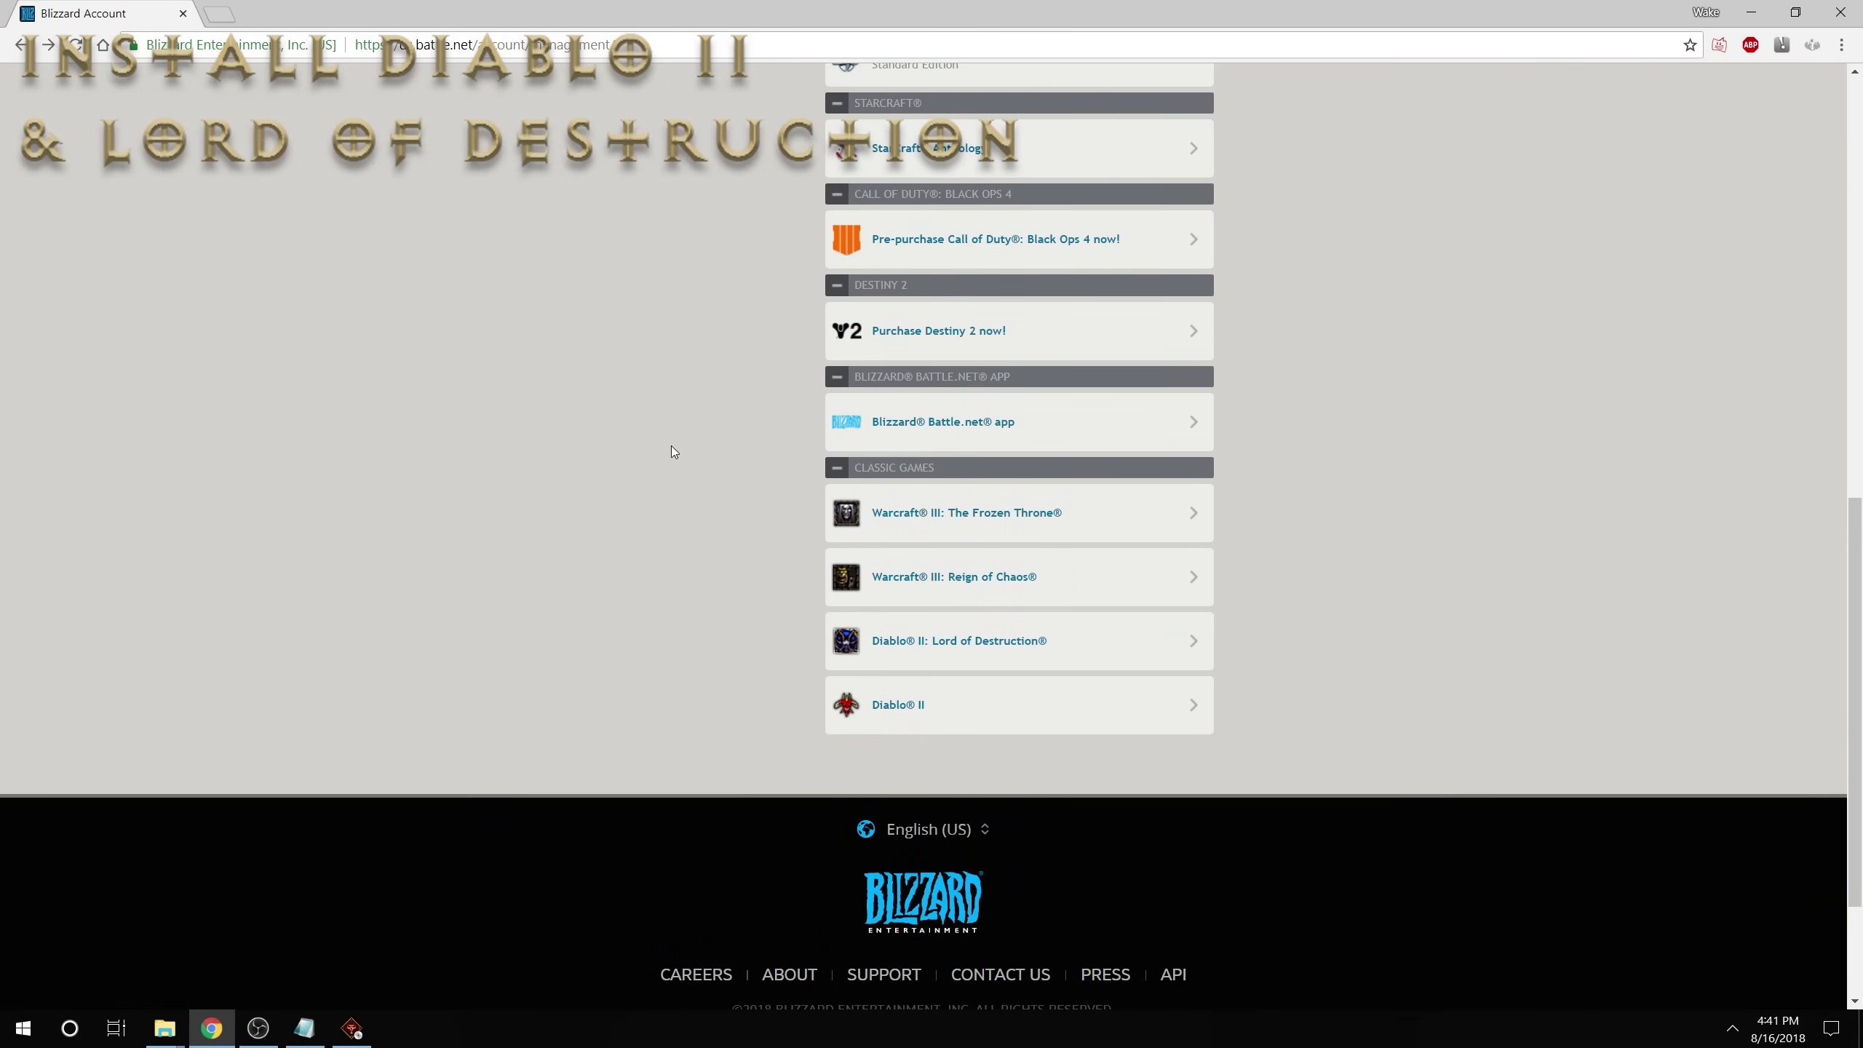
pyautogui.click(901, 711)
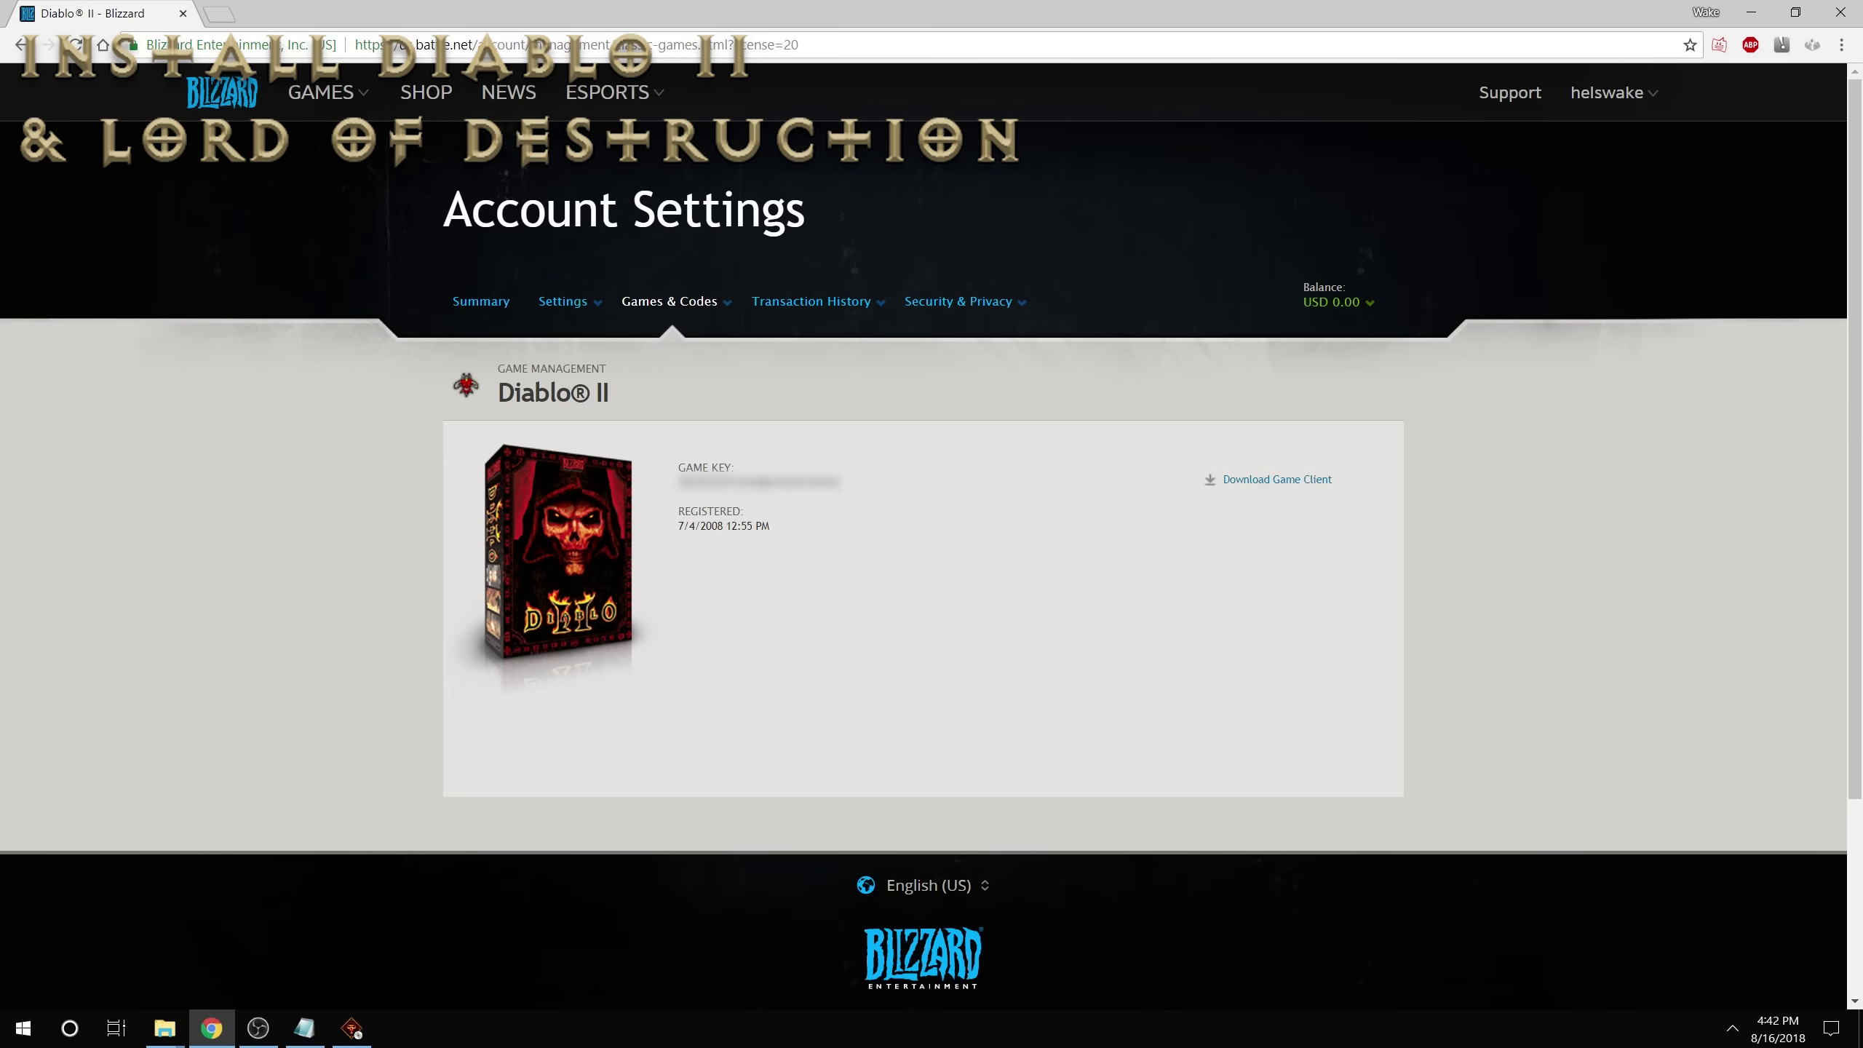
pyautogui.doubleClick(758, 482)
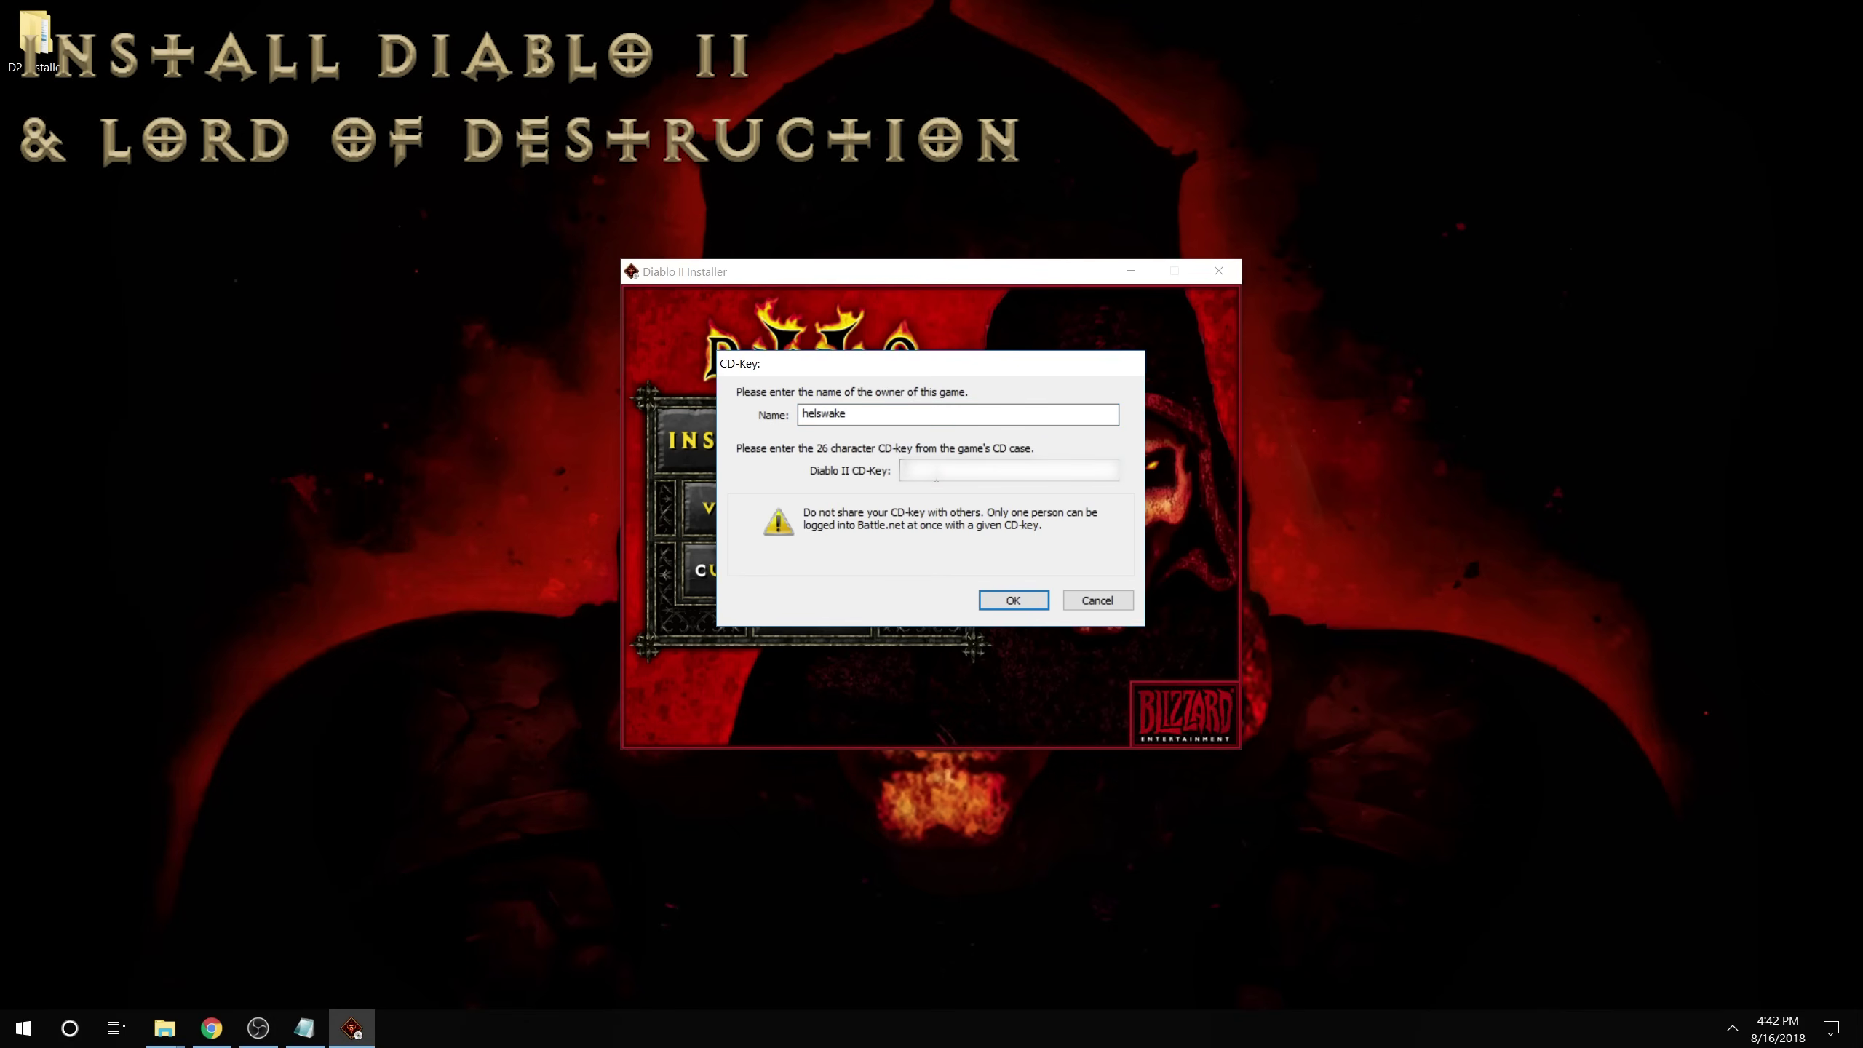
# Paste the CD-key, install Diablo II into E:\Games\Diablo II, then exit the installer.
pyautogui.hotkey('ctrl', 'v')
pyautogui.click(1007, 600)
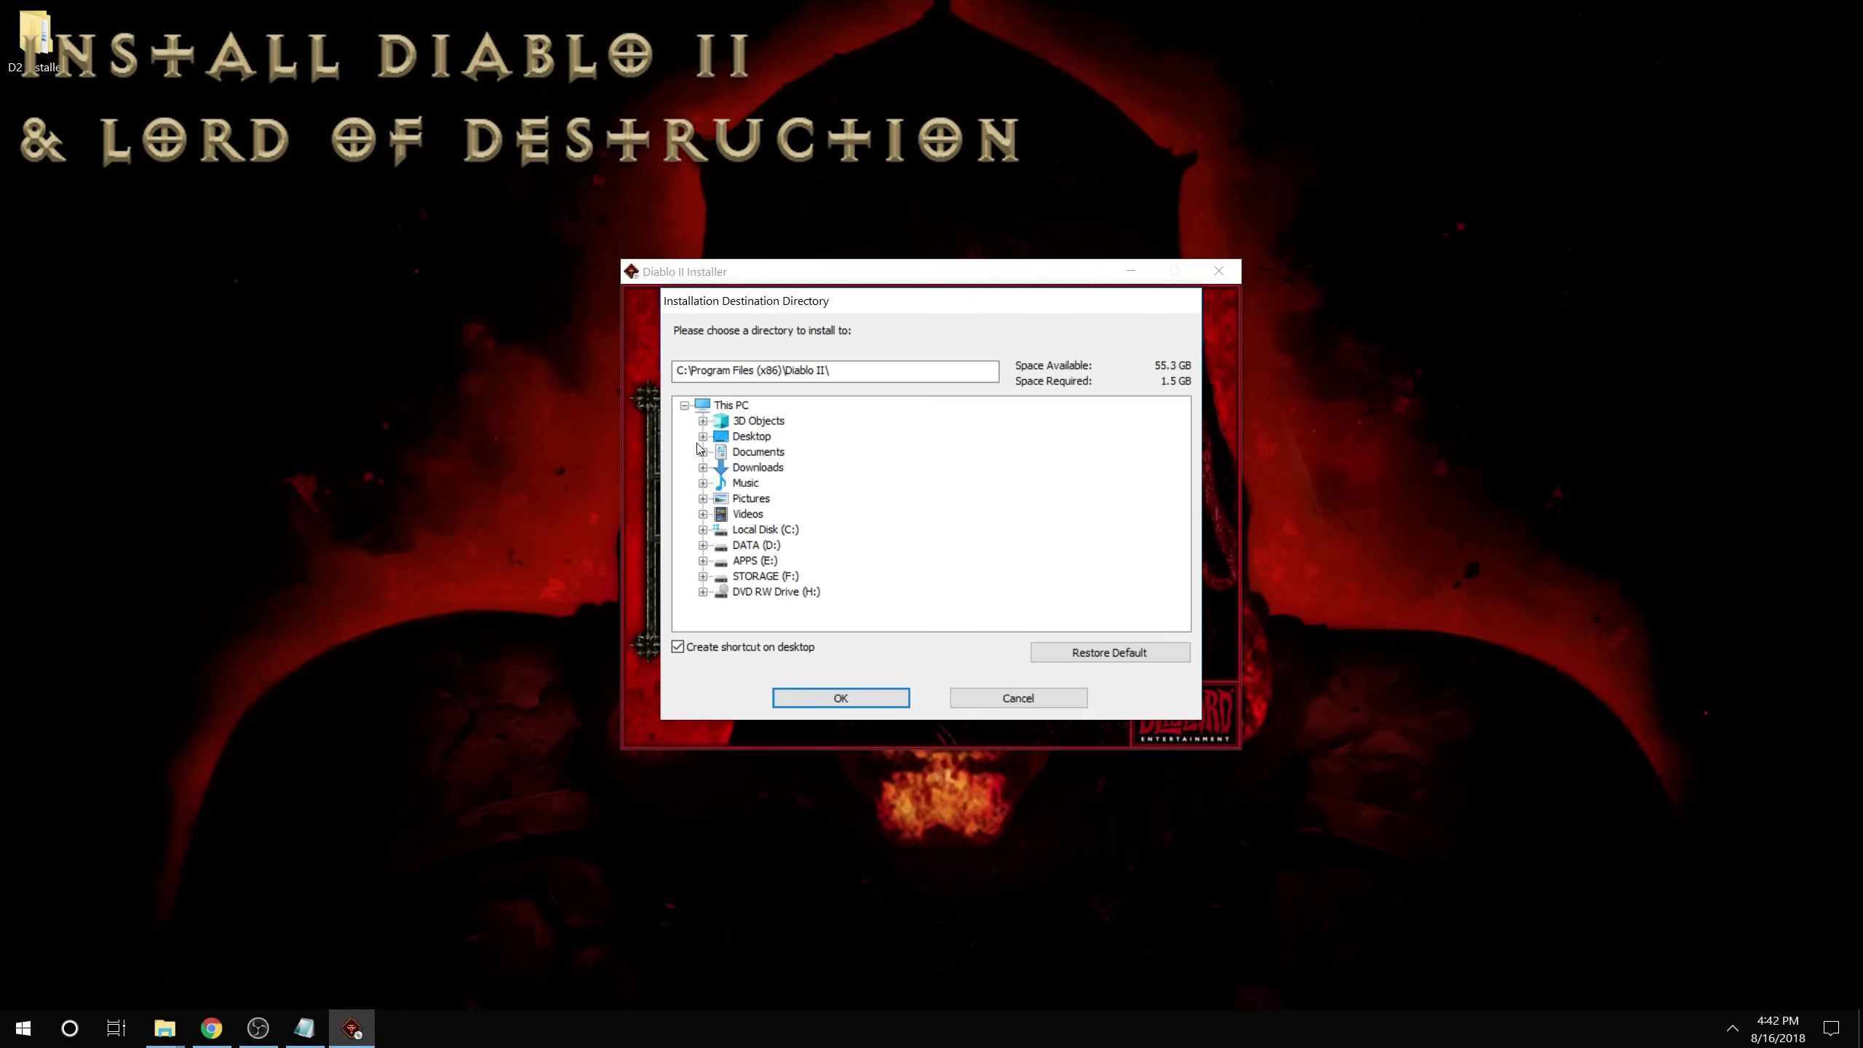
pyautogui.click(703, 560)
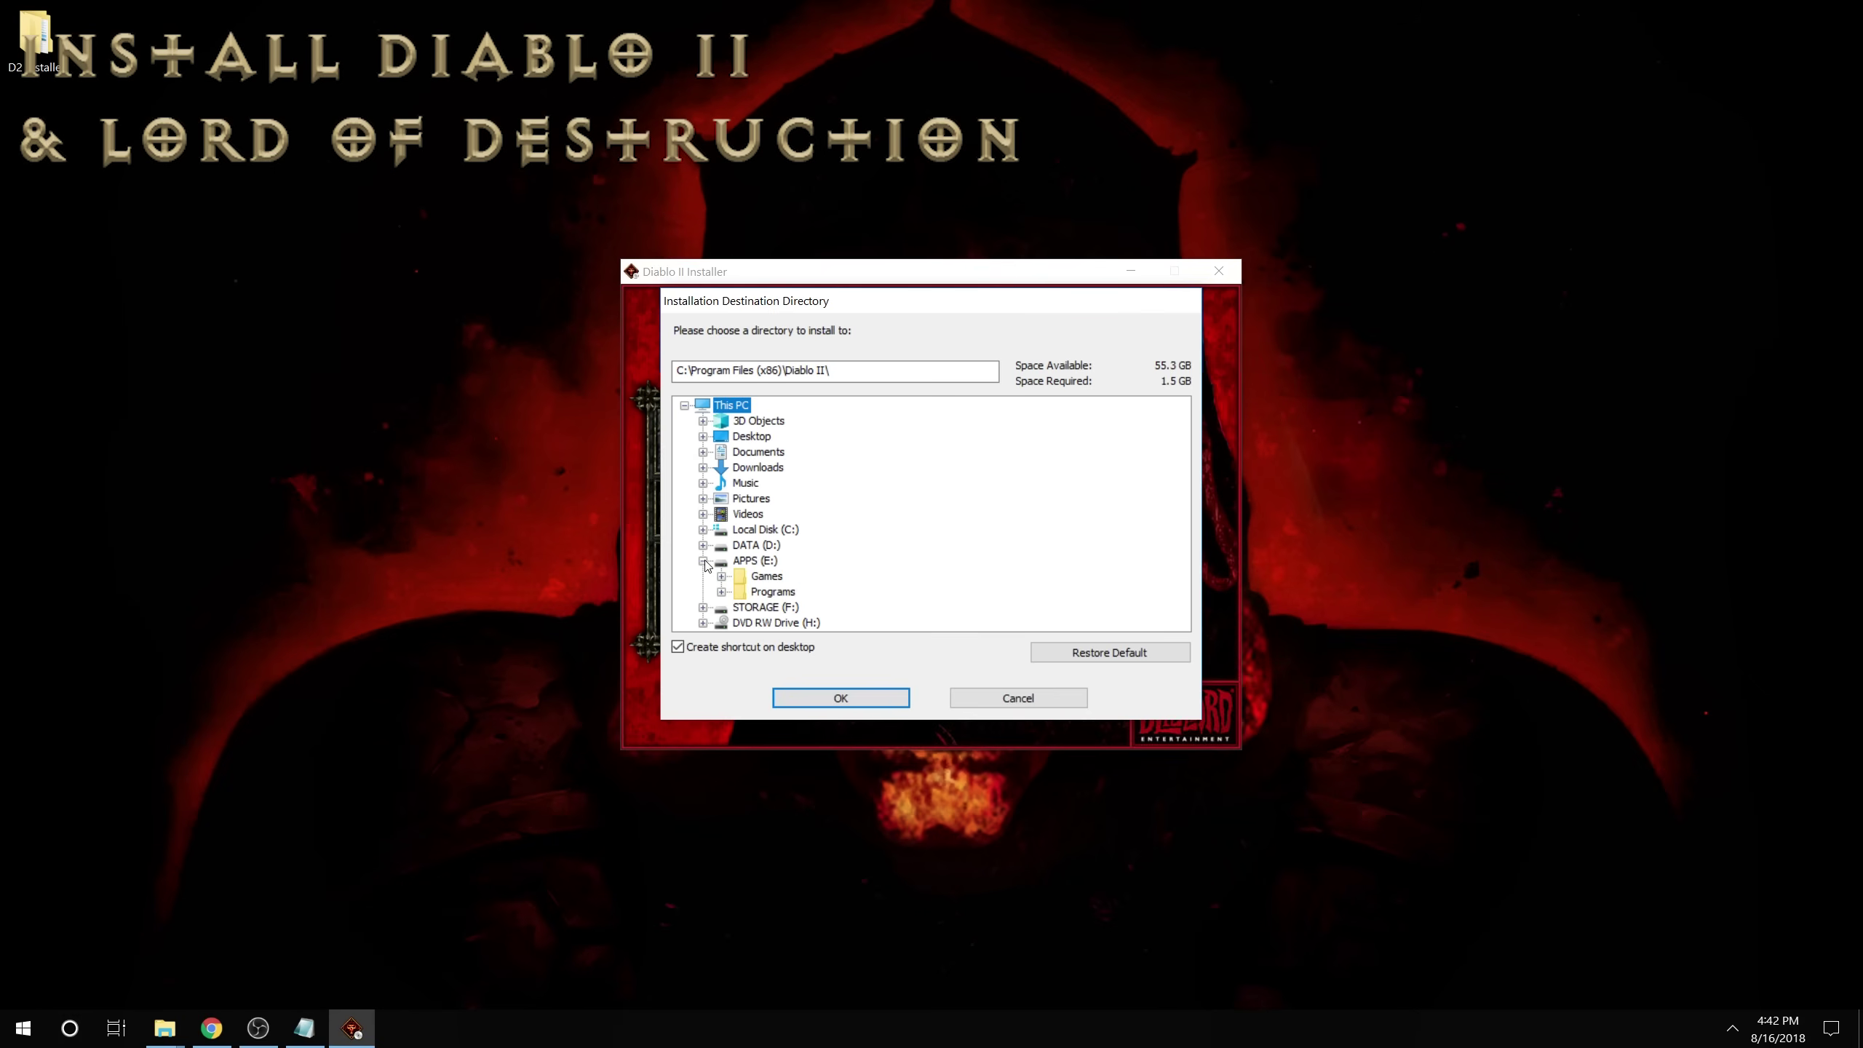
pyautogui.click(767, 577)
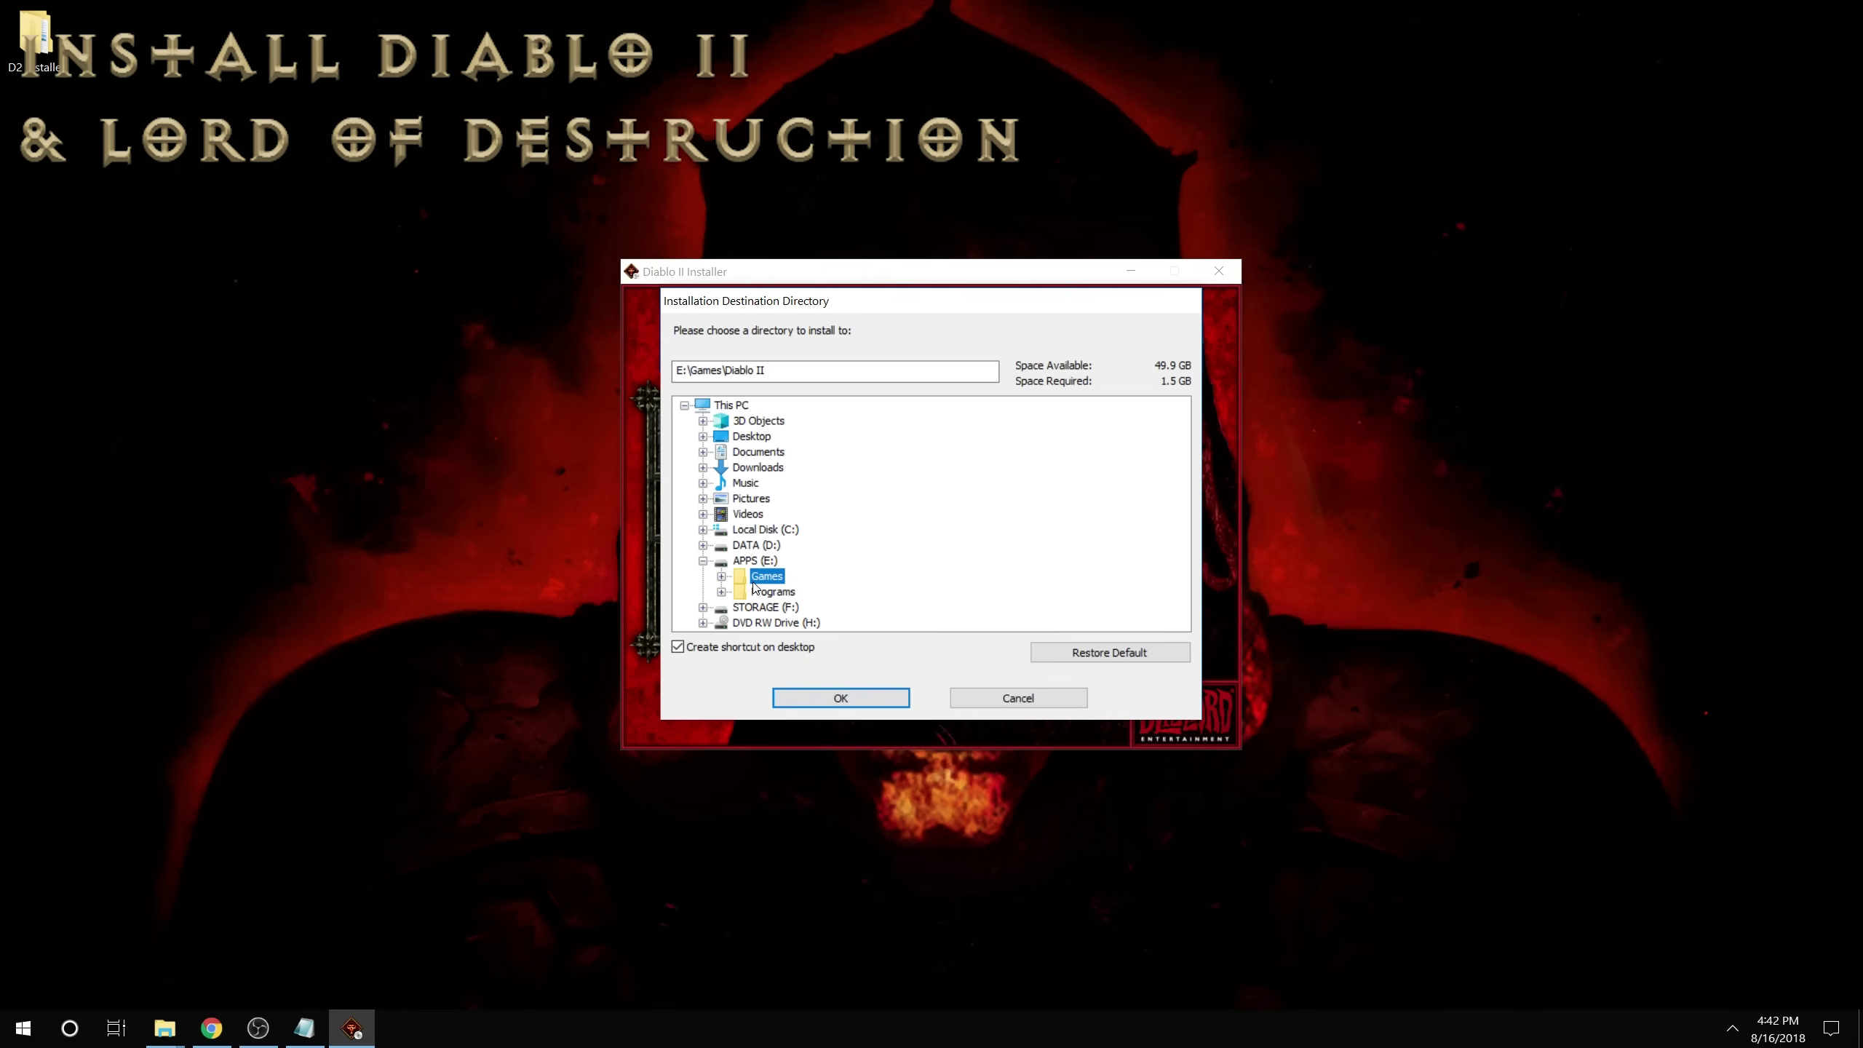
pyautogui.click(820, 694)
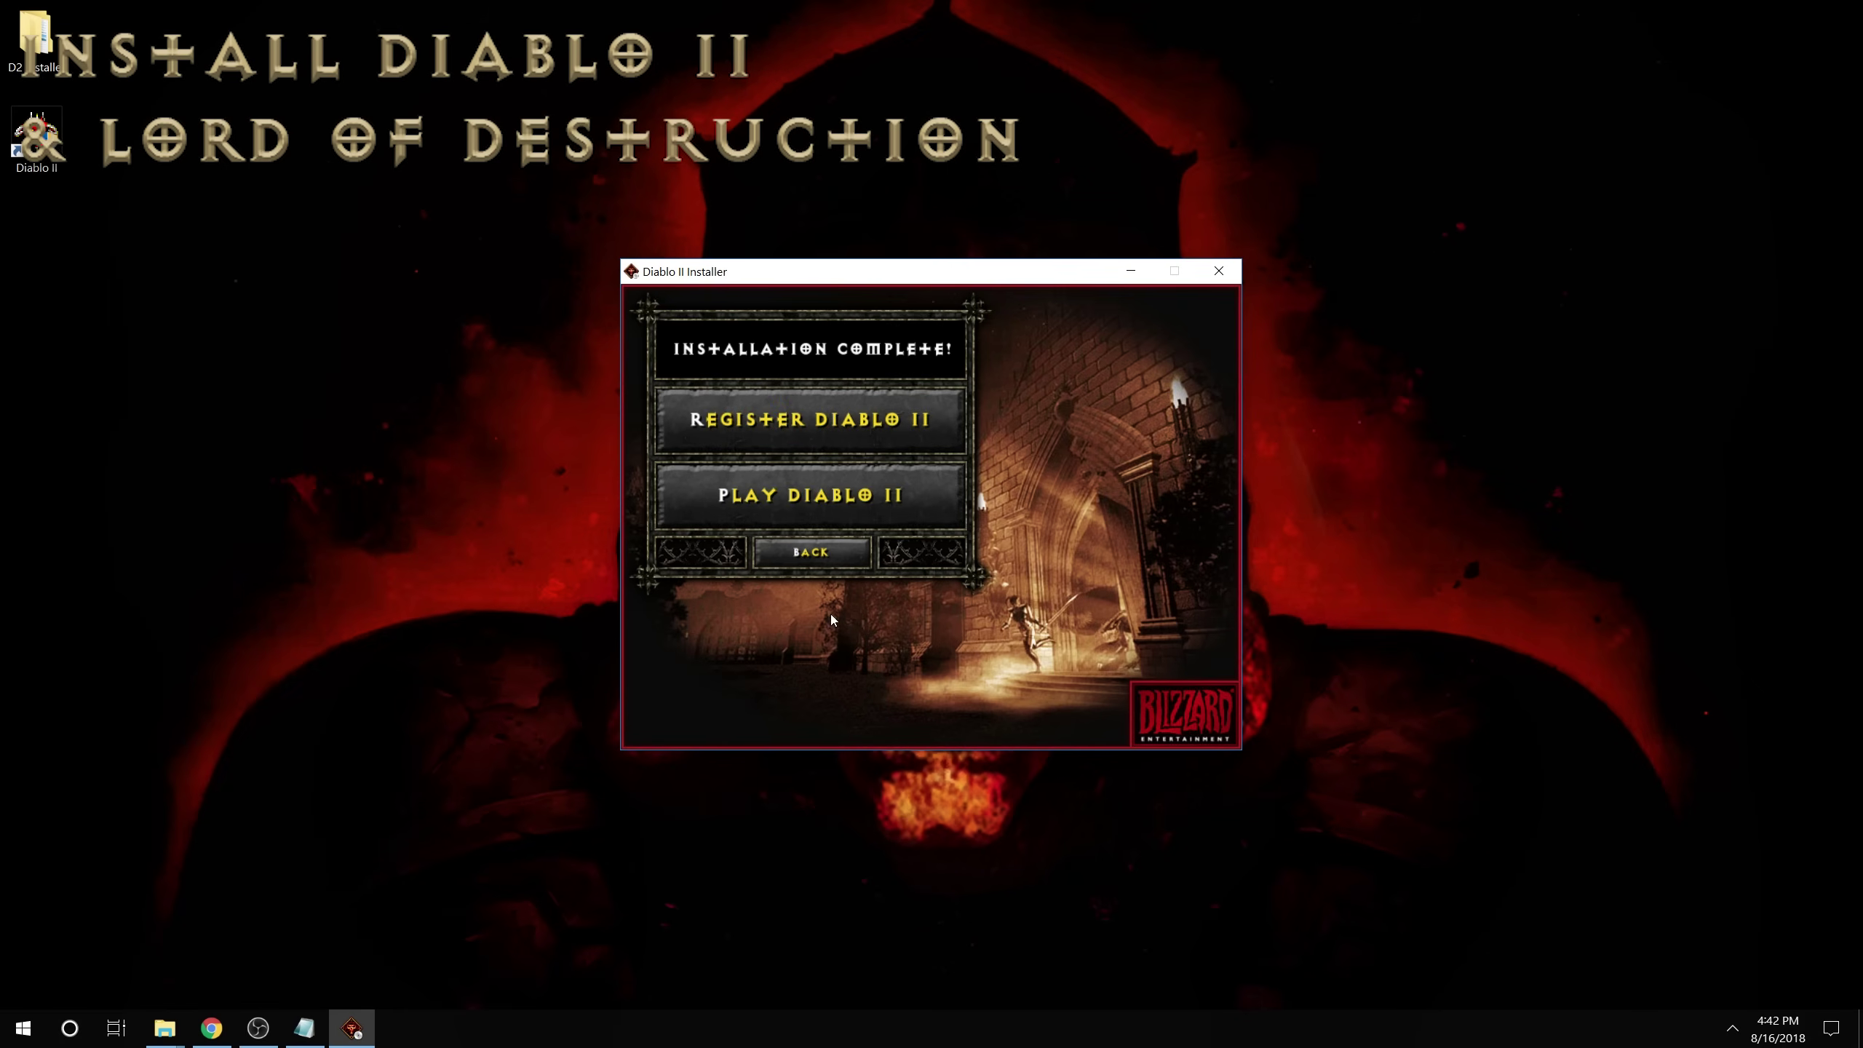
pyautogui.click(810, 552)
pyautogui.click(769, 625)
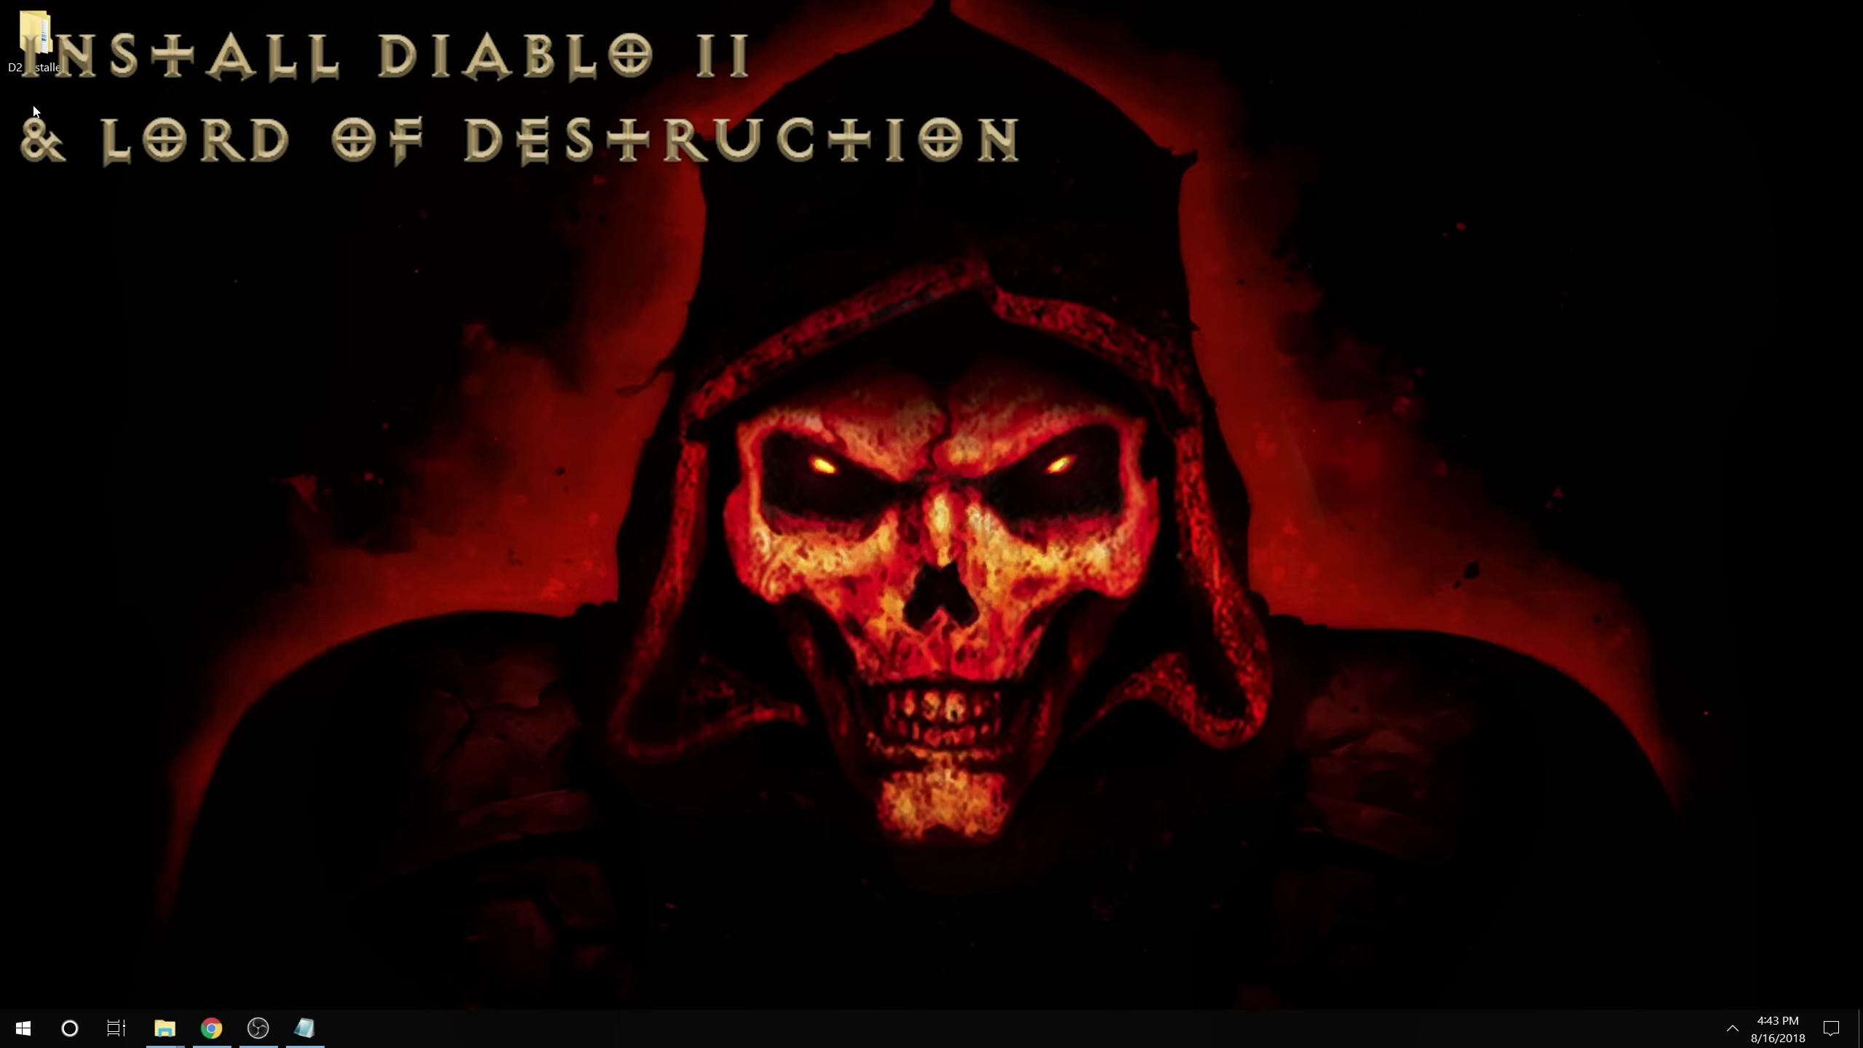
# Launch the installer in D2 Installer > D2LOD-1.14b-Installer-enUS and begin installing Lord of Destruction.
pyautogui.doubleClick(31, 29)
pyautogui.doubleClick(664, 472)
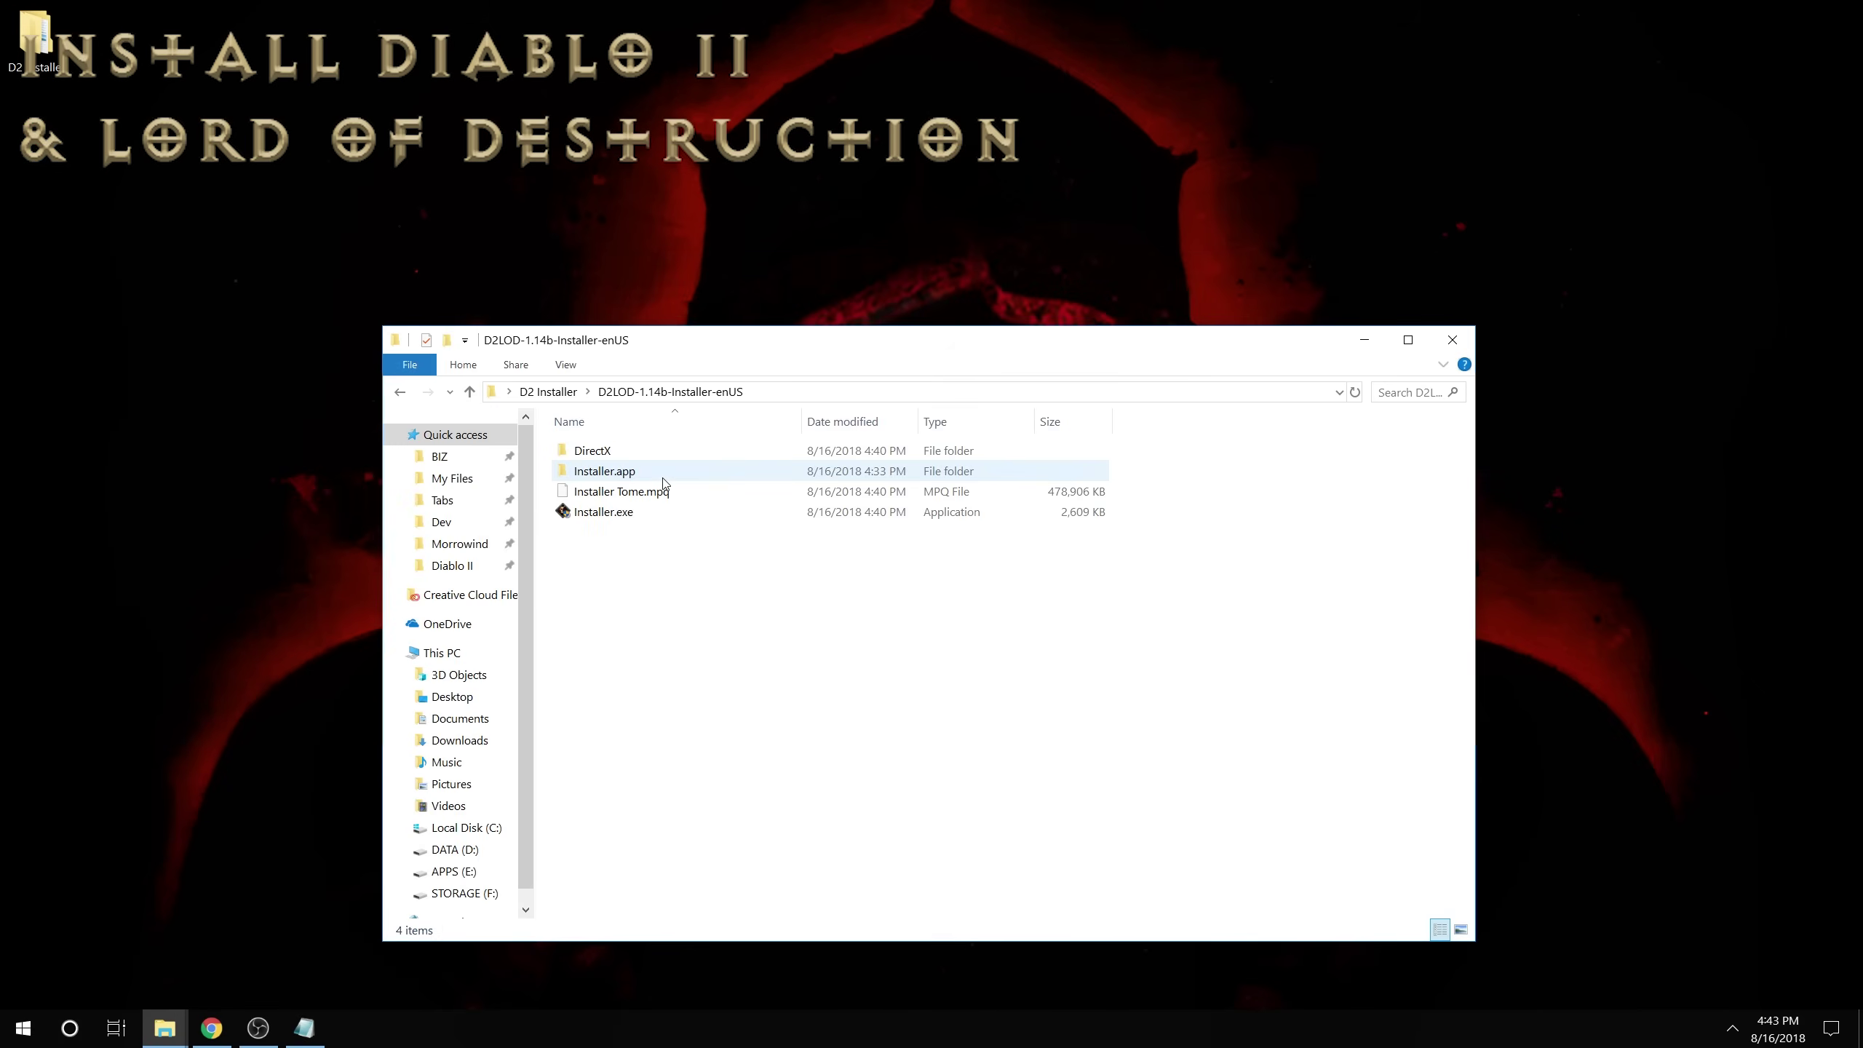
pyautogui.doubleClick(597, 512)
pyautogui.click(855, 453)
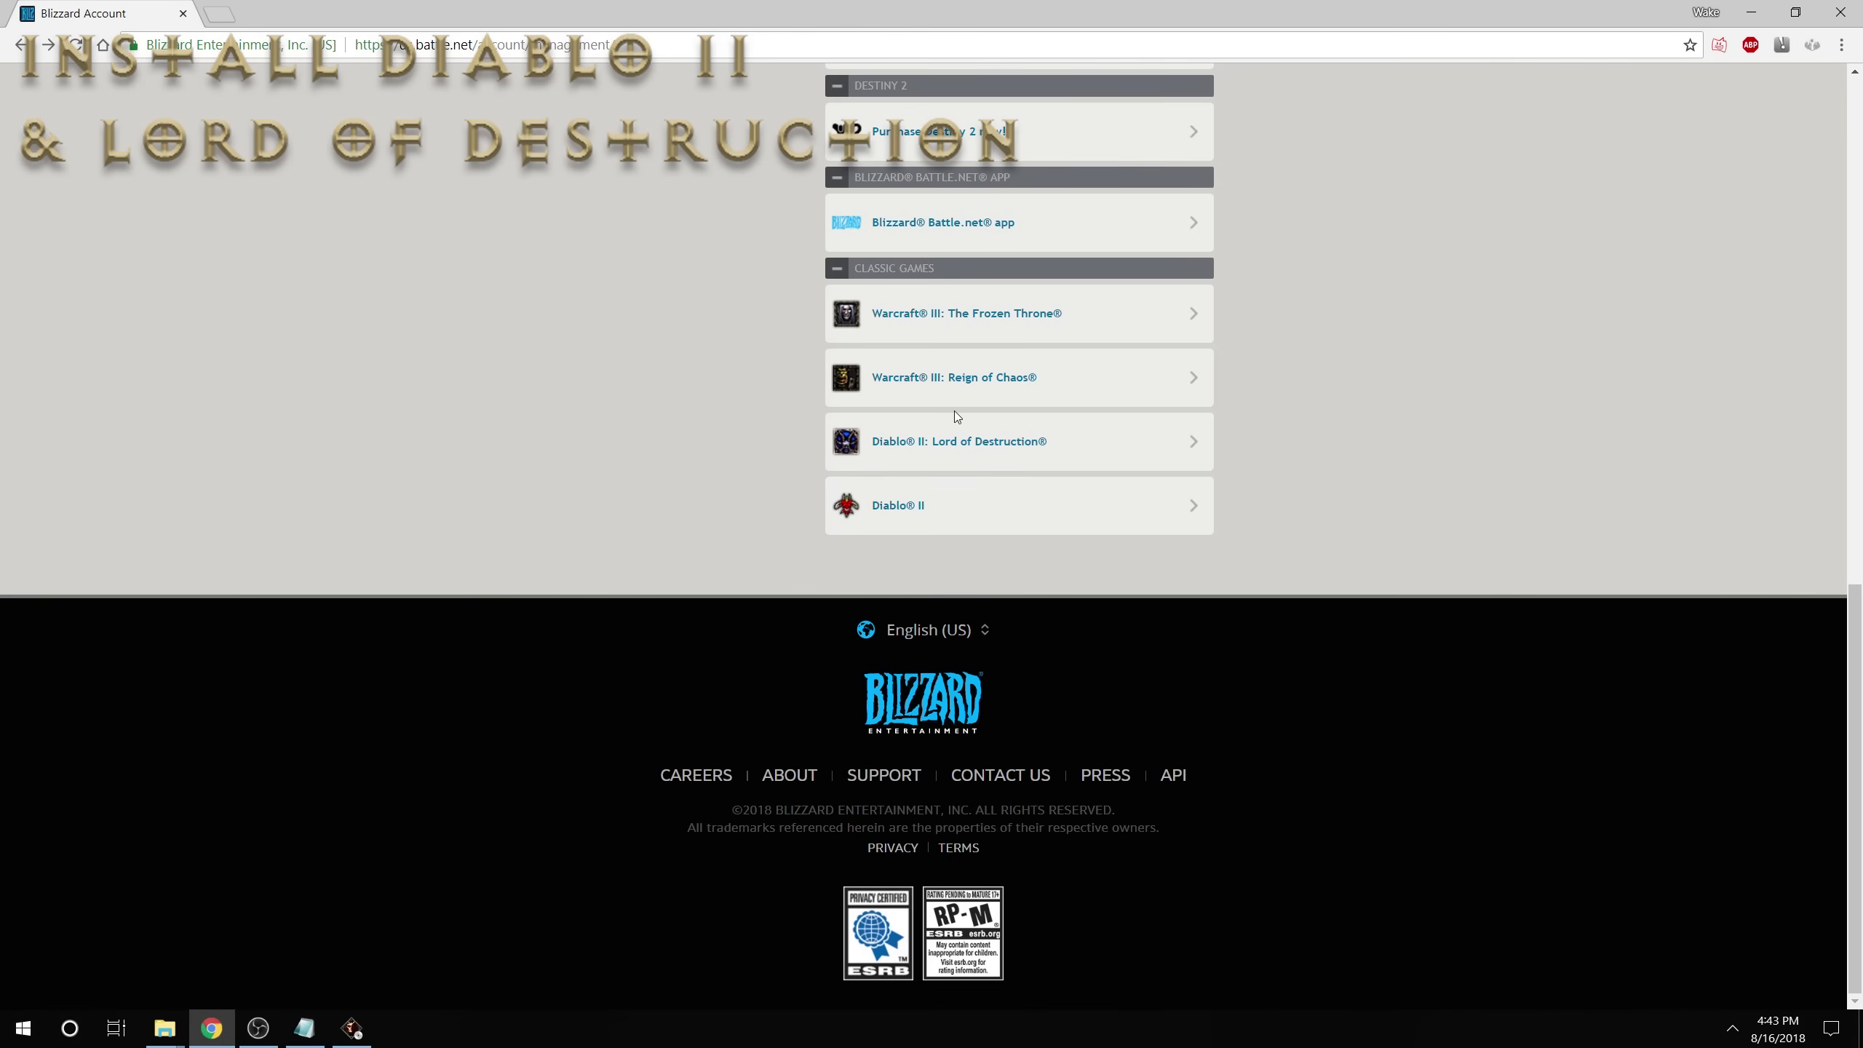
# Copy the Lord of Destruction key from Battle.net, paste it as the CD-key, then exit the installer.
pyautogui.click(950, 442)
pyautogui.doubleClick(763, 482)
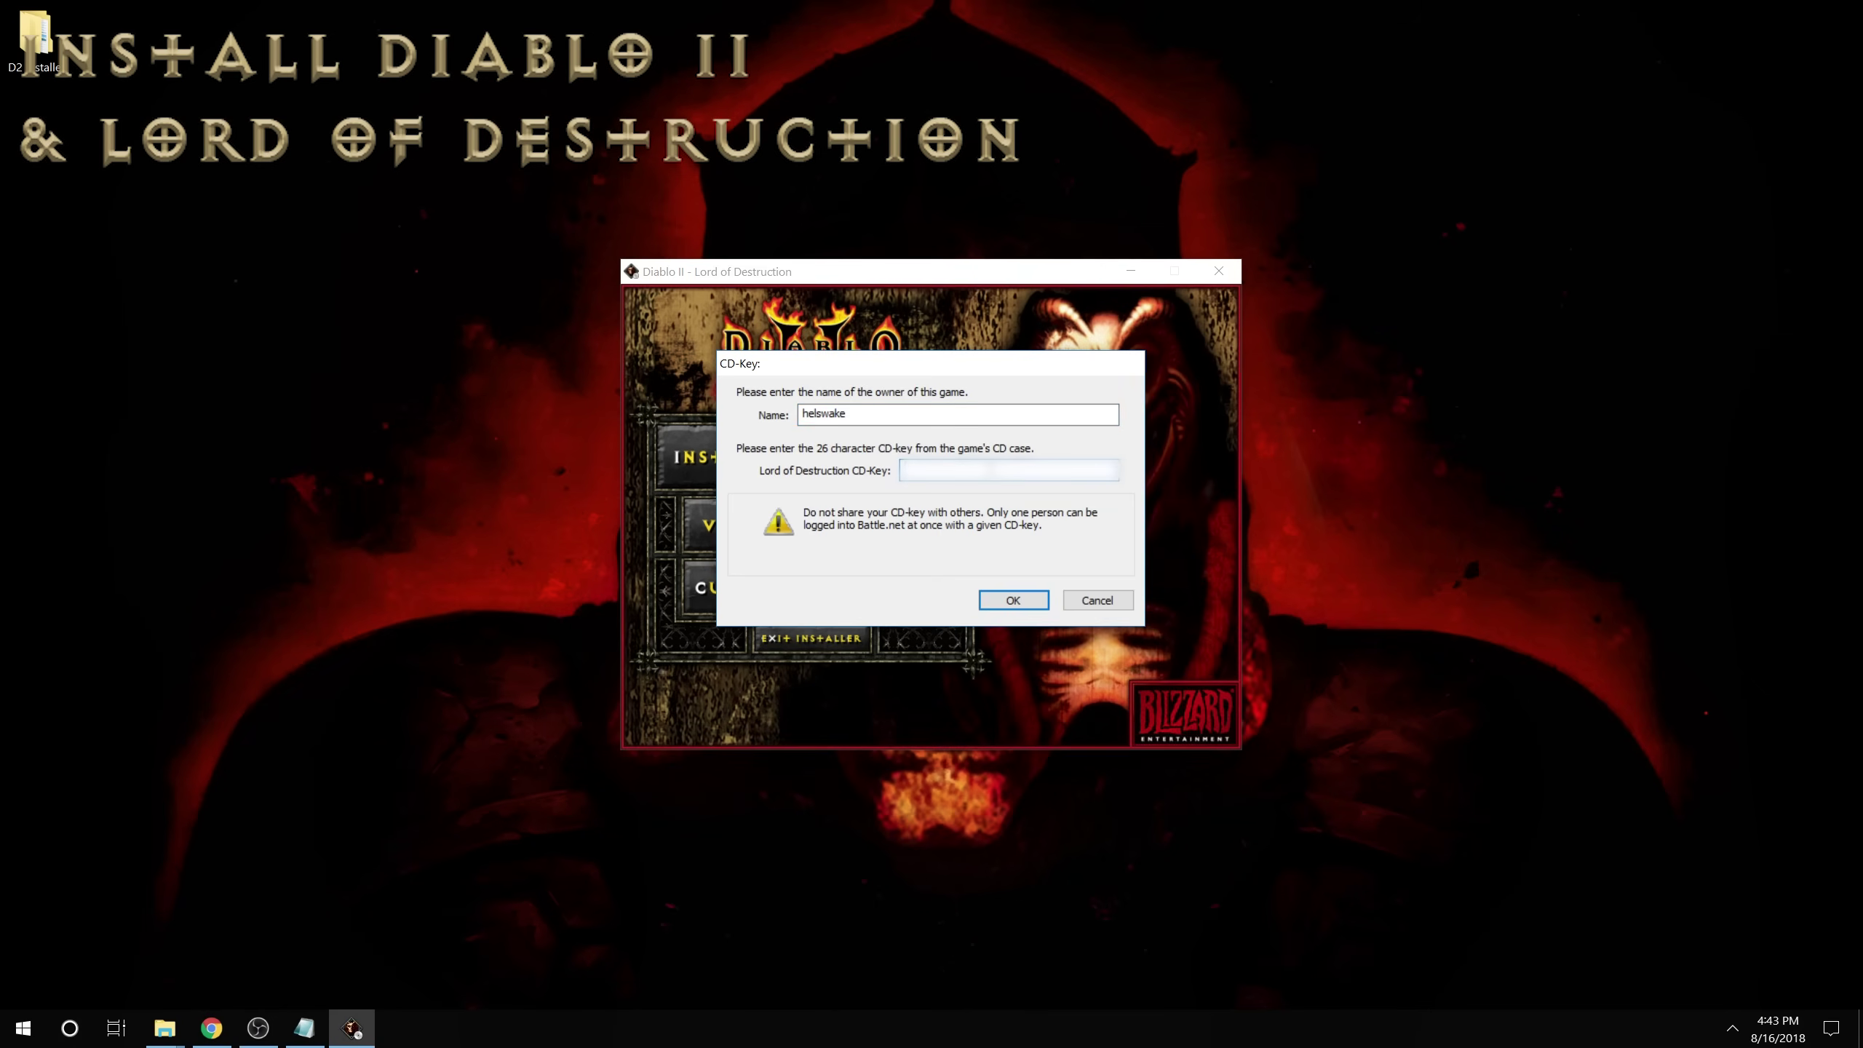
pyautogui.hotkey('ctrl', 'v')
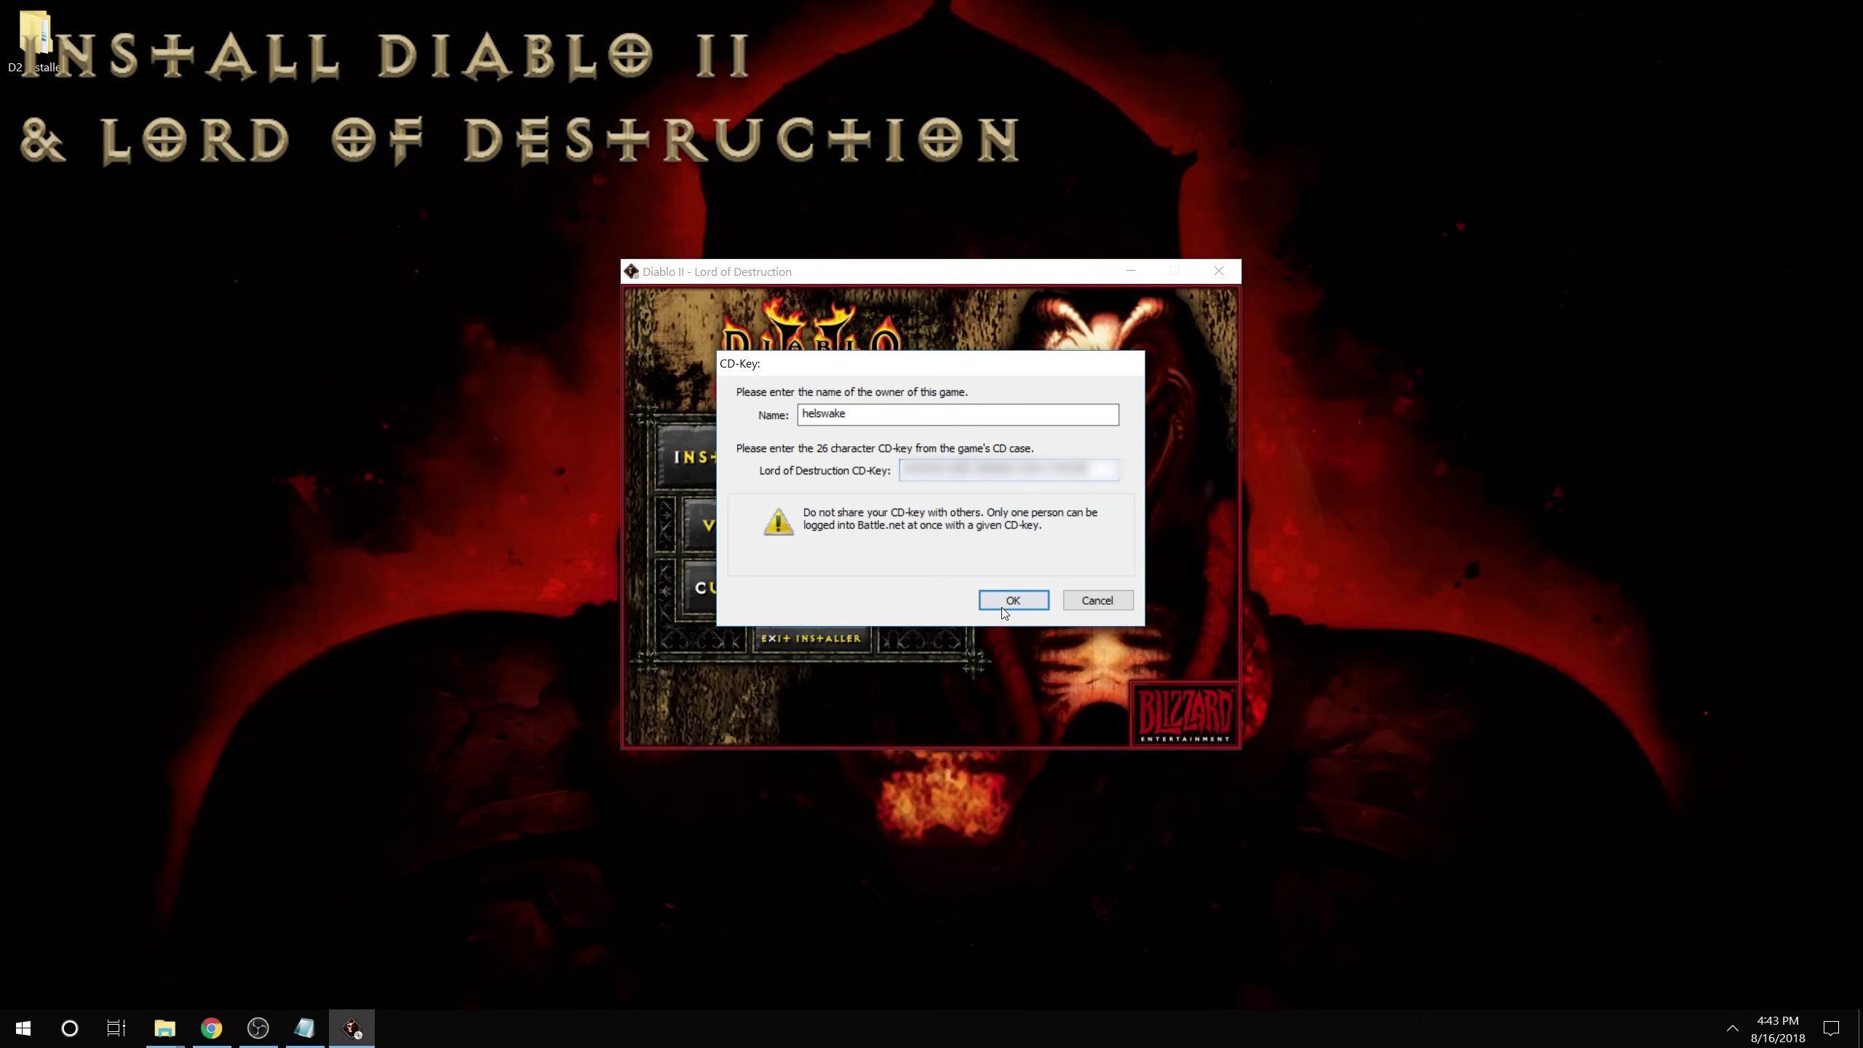
pyautogui.click(1012, 601)
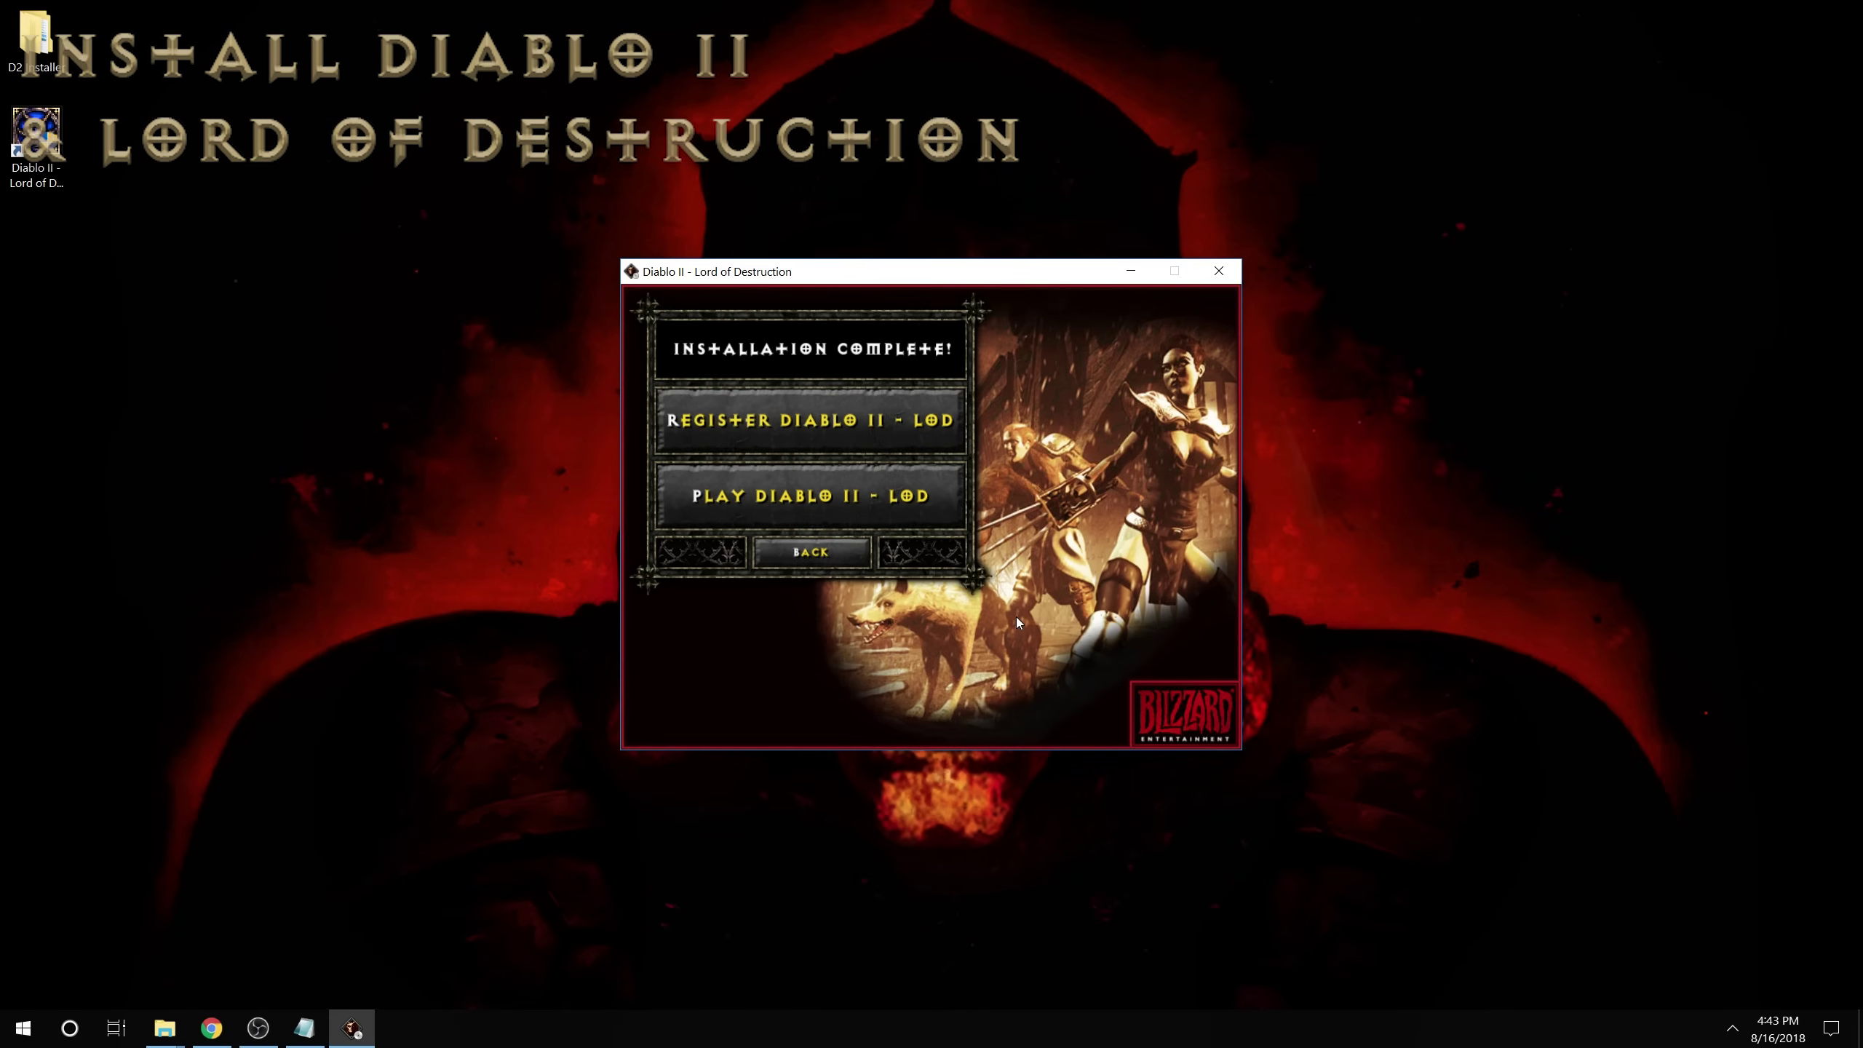
pyautogui.click(807, 551)
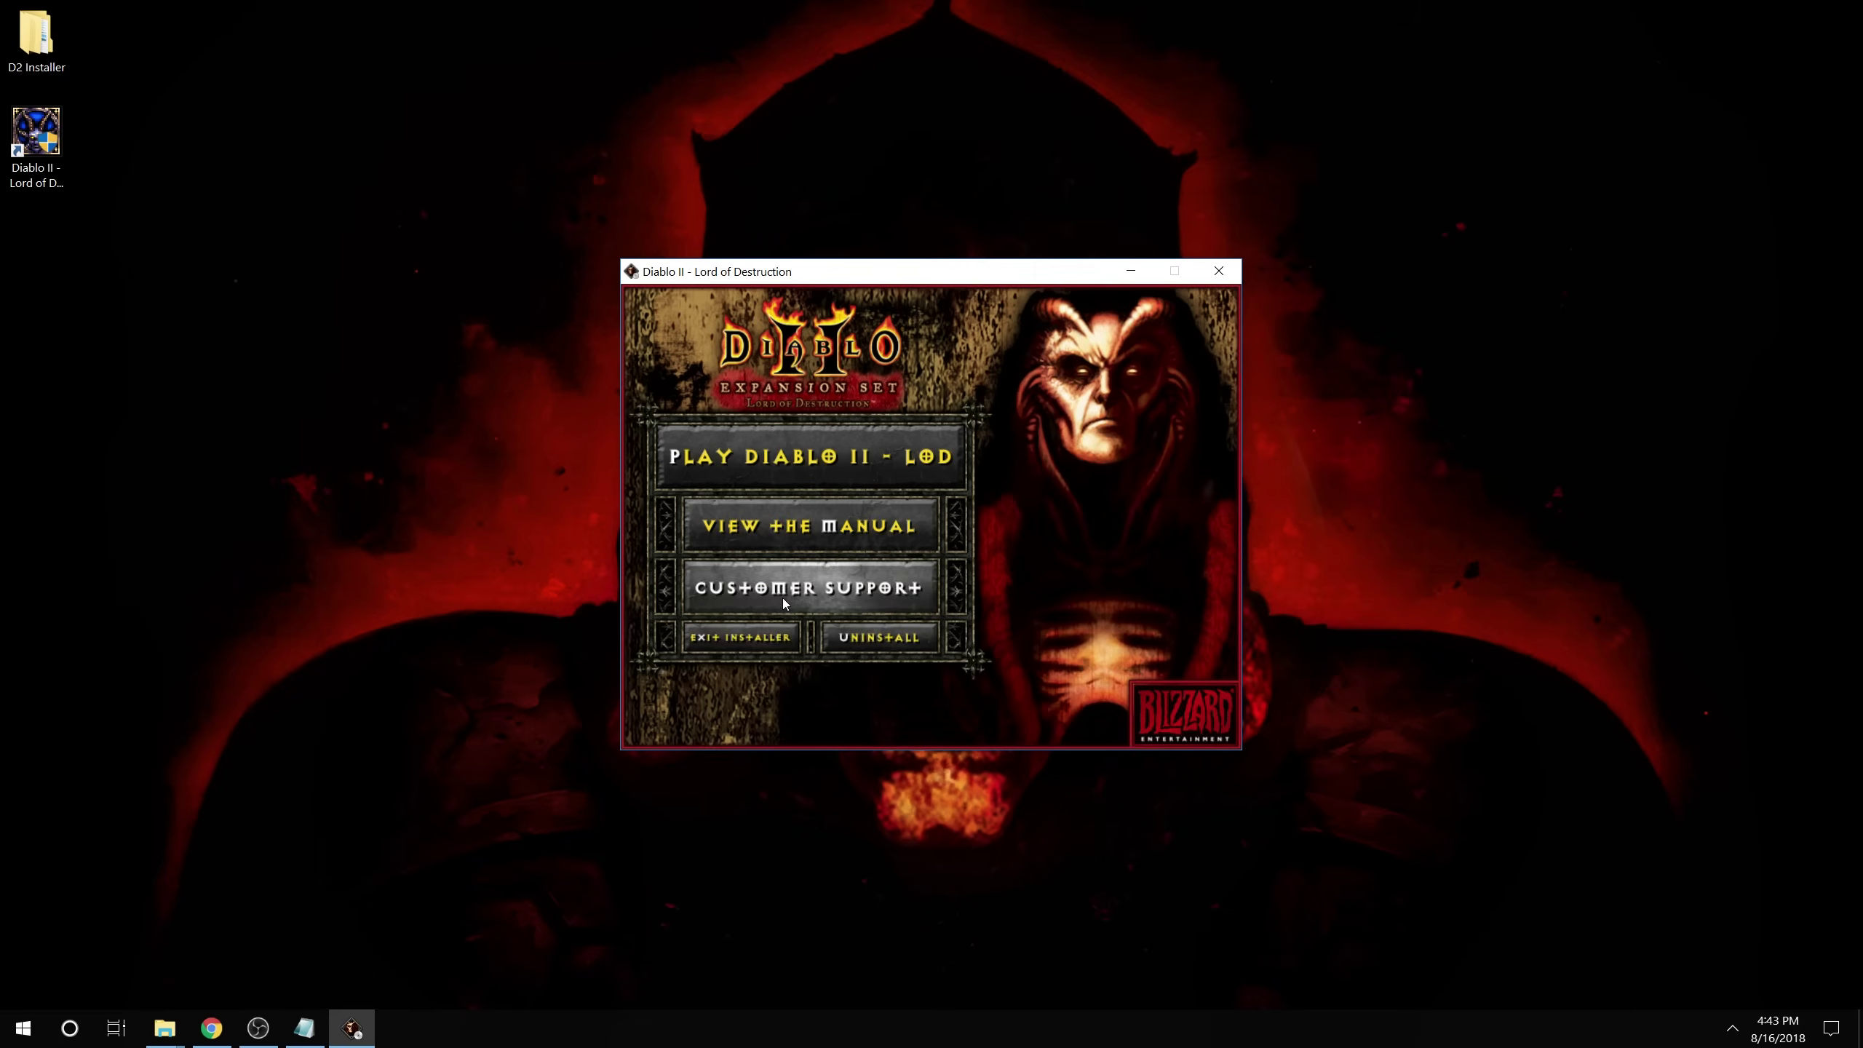
pyautogui.click(765, 628)
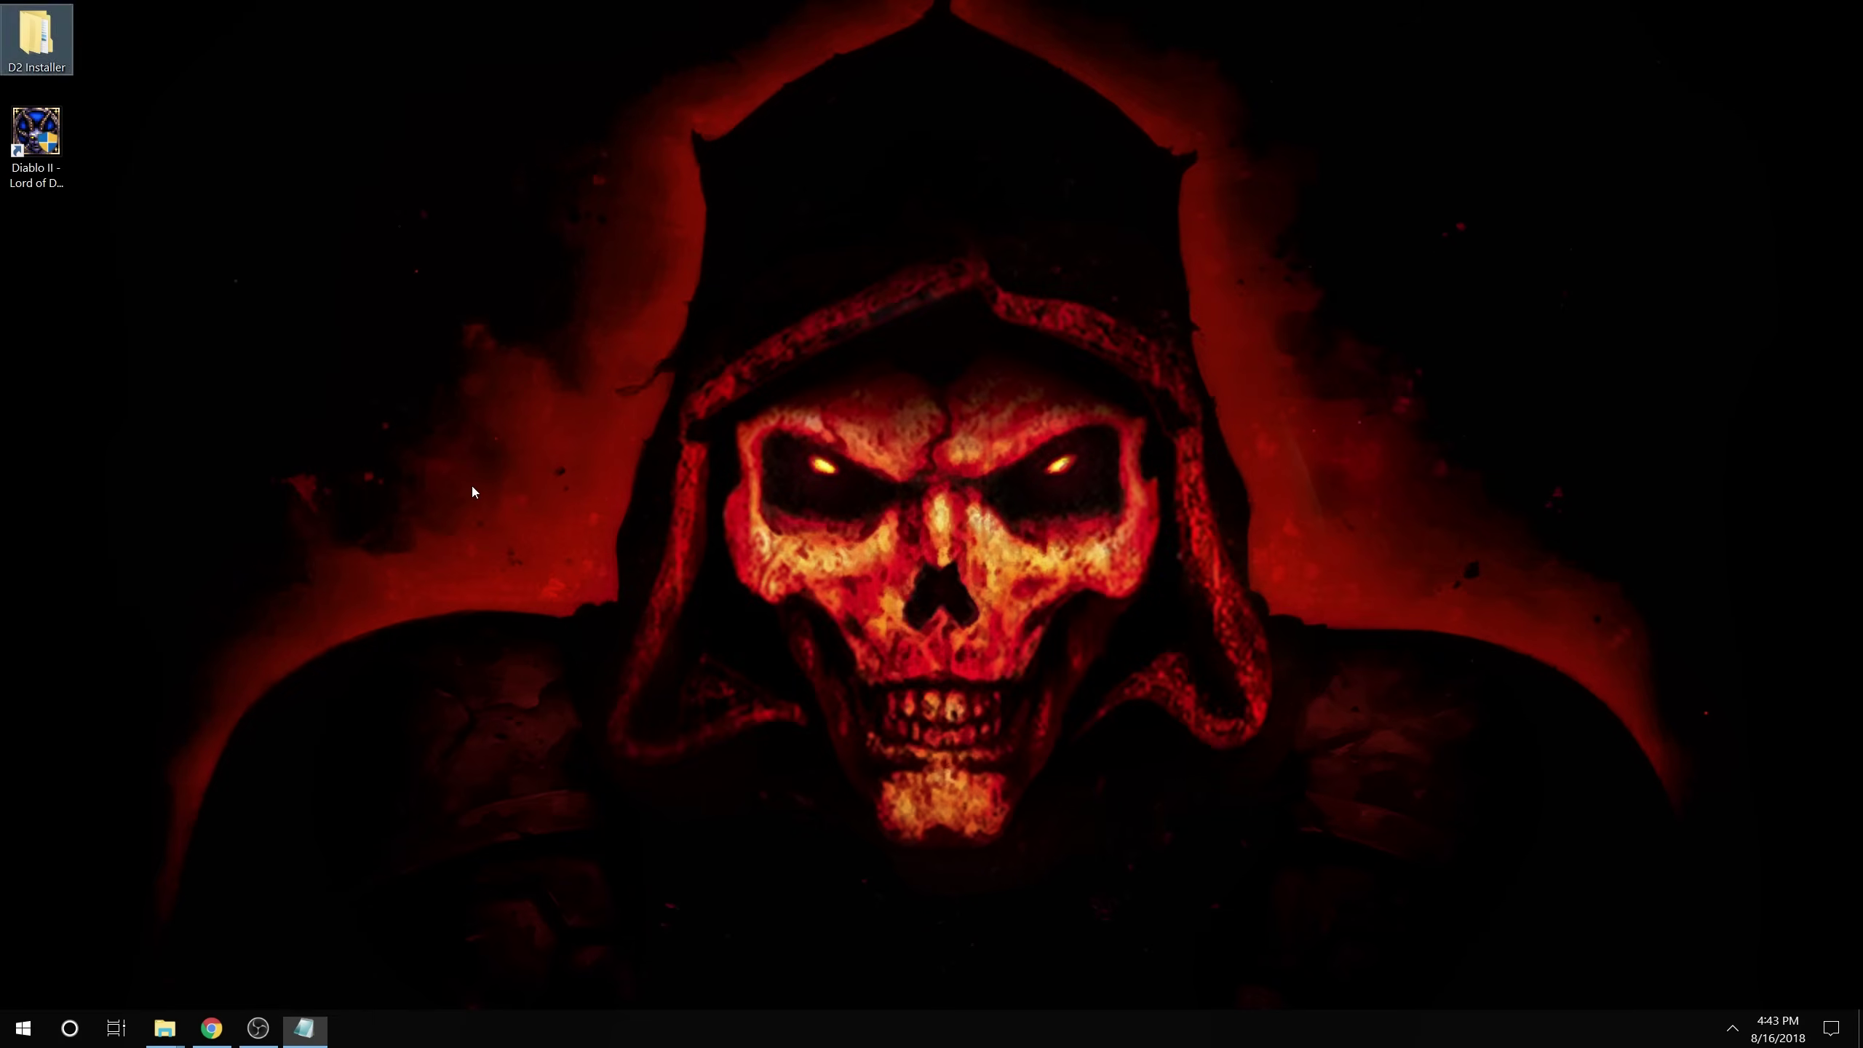
# Delete the D2 Installer folder from the desktop.
pyautogui.moveTo(41, 38); pyautogui.dragTo(59, 279)
pyautogui.press('Delete')
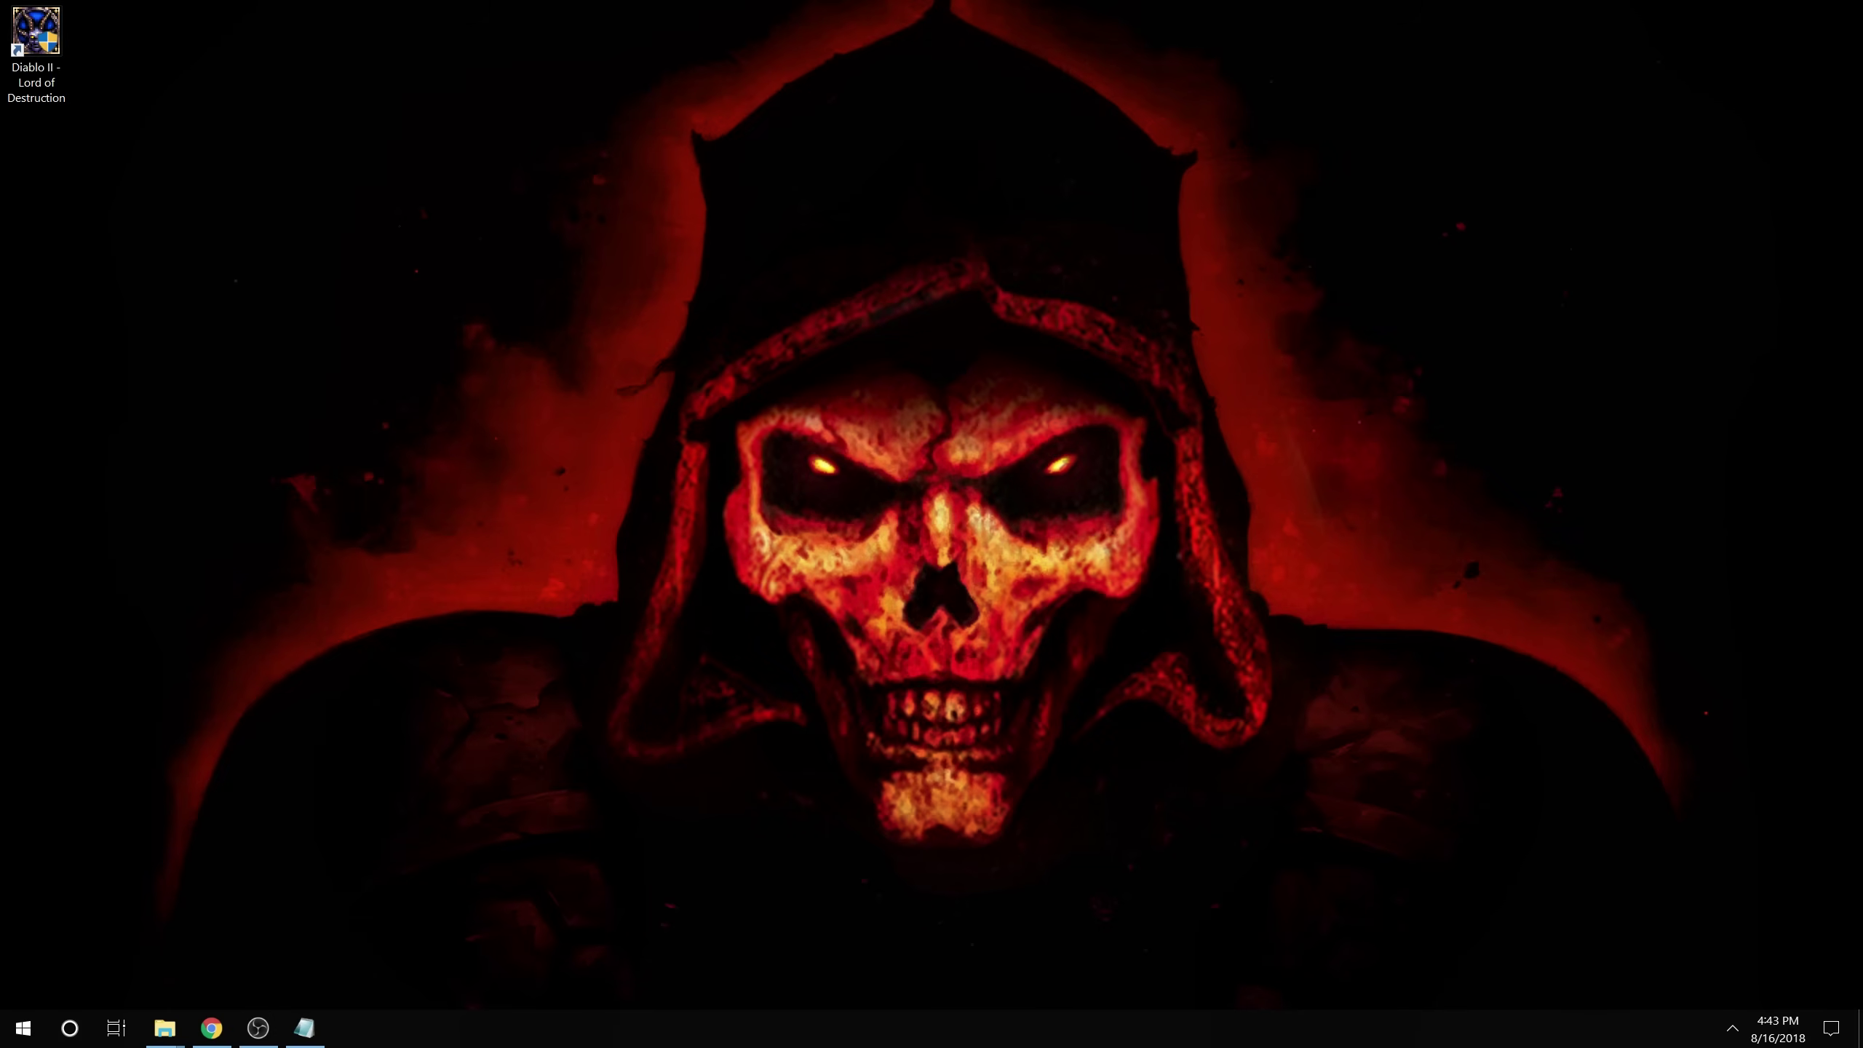
pyautogui.hotkey('alt', 'Tab')
pyautogui.hotkey('alt', 'Tab')
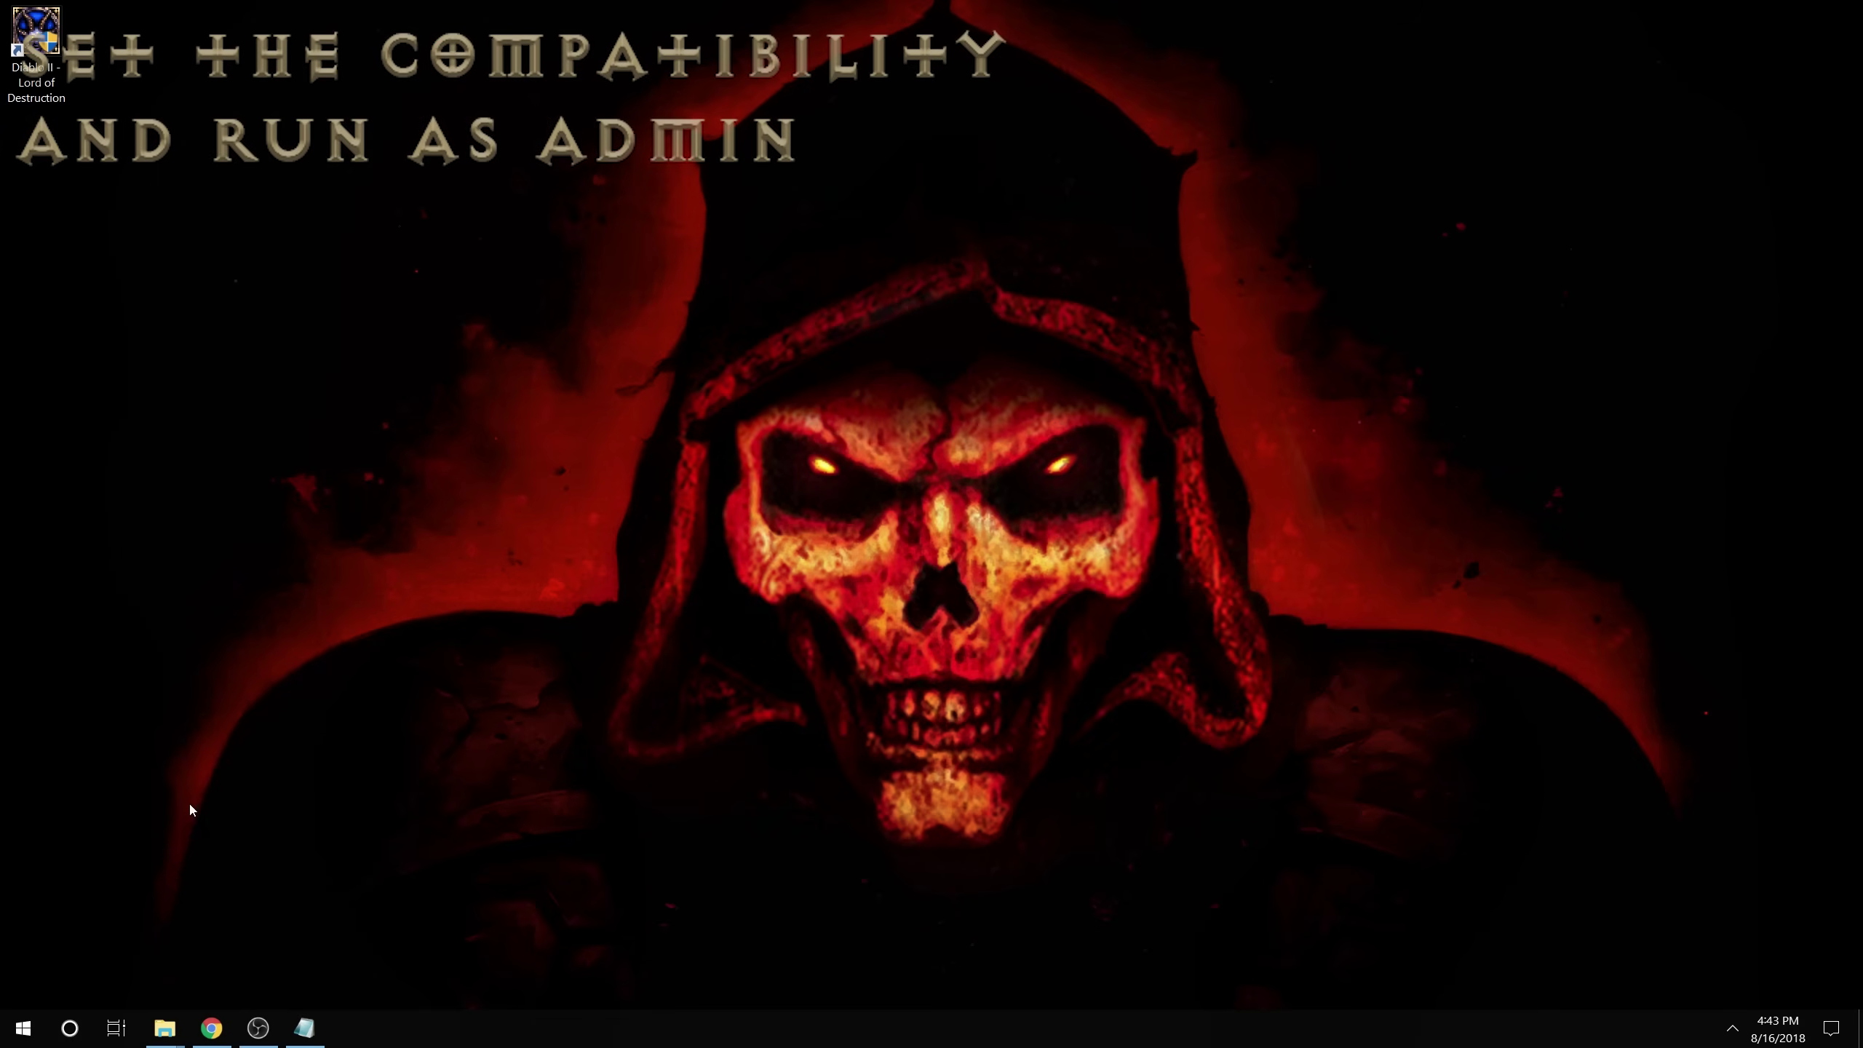
# Close the leftover installer window and open the Diablo II folder inside Games.
pyautogui.moveTo(167, 1042)
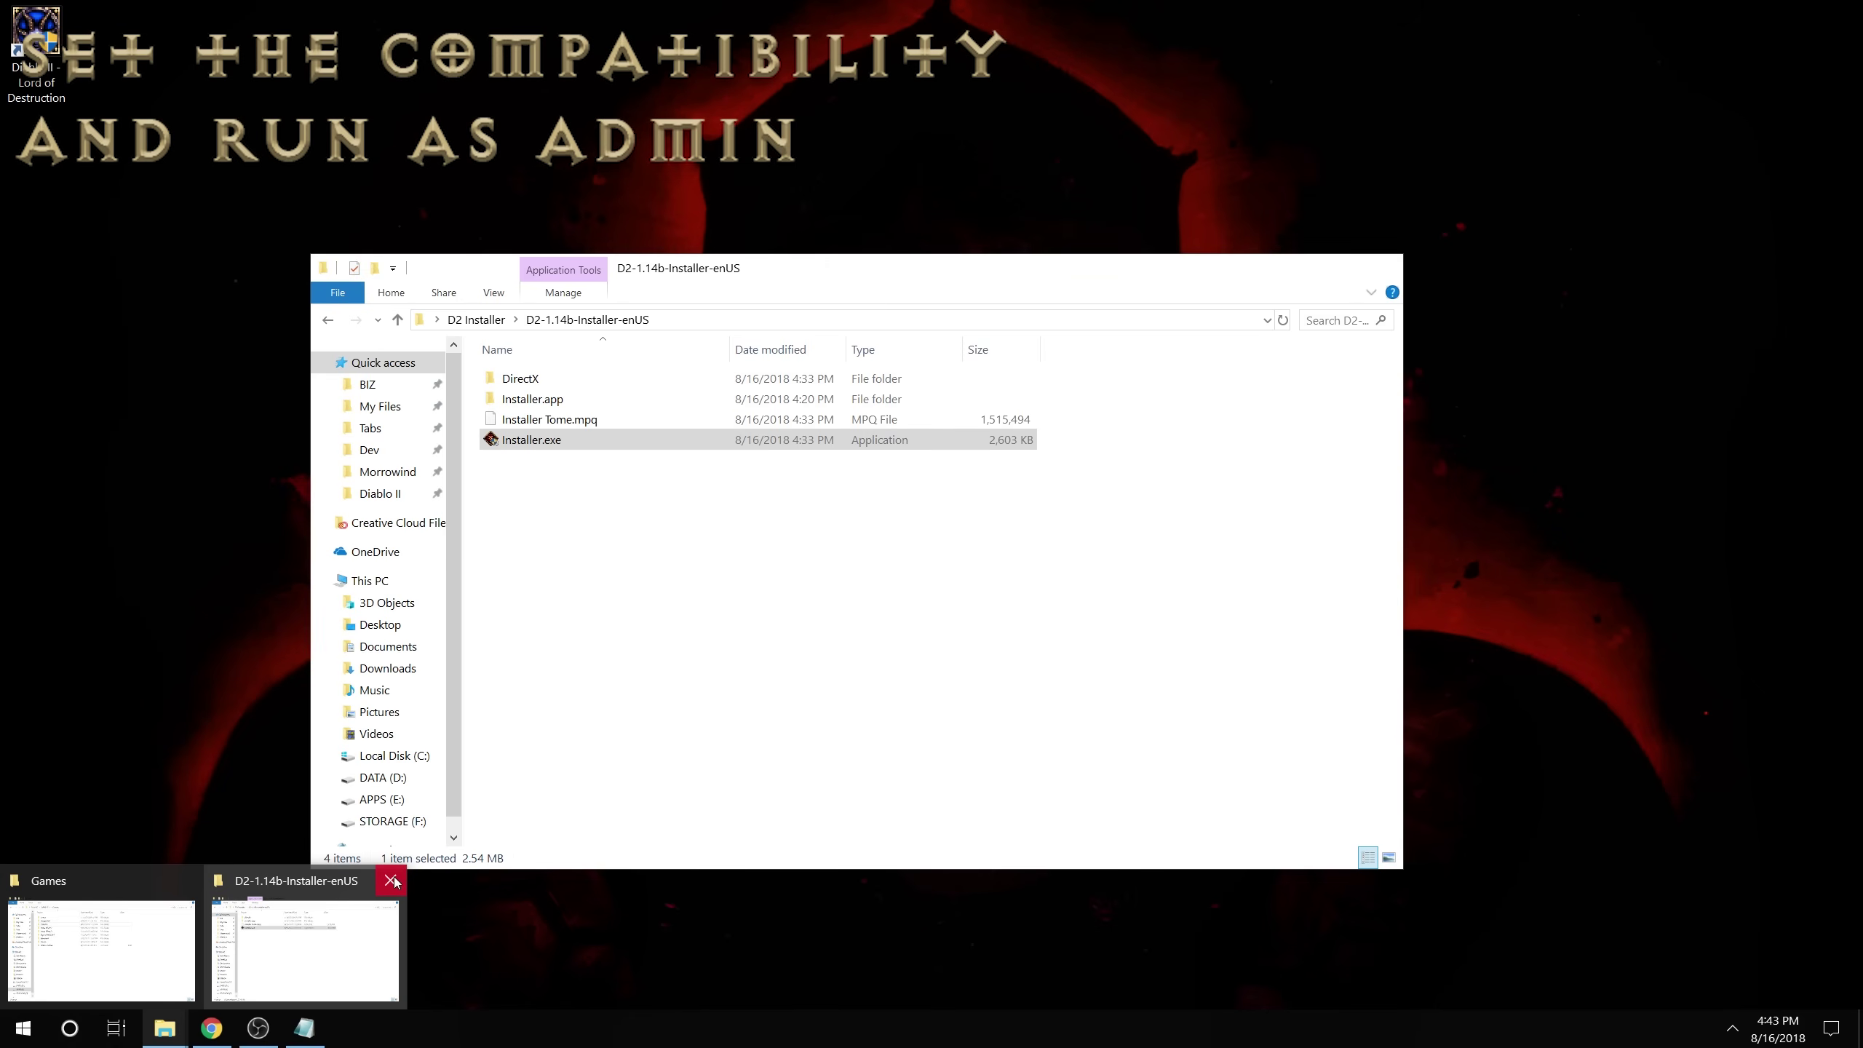
pyautogui.click(395, 880)
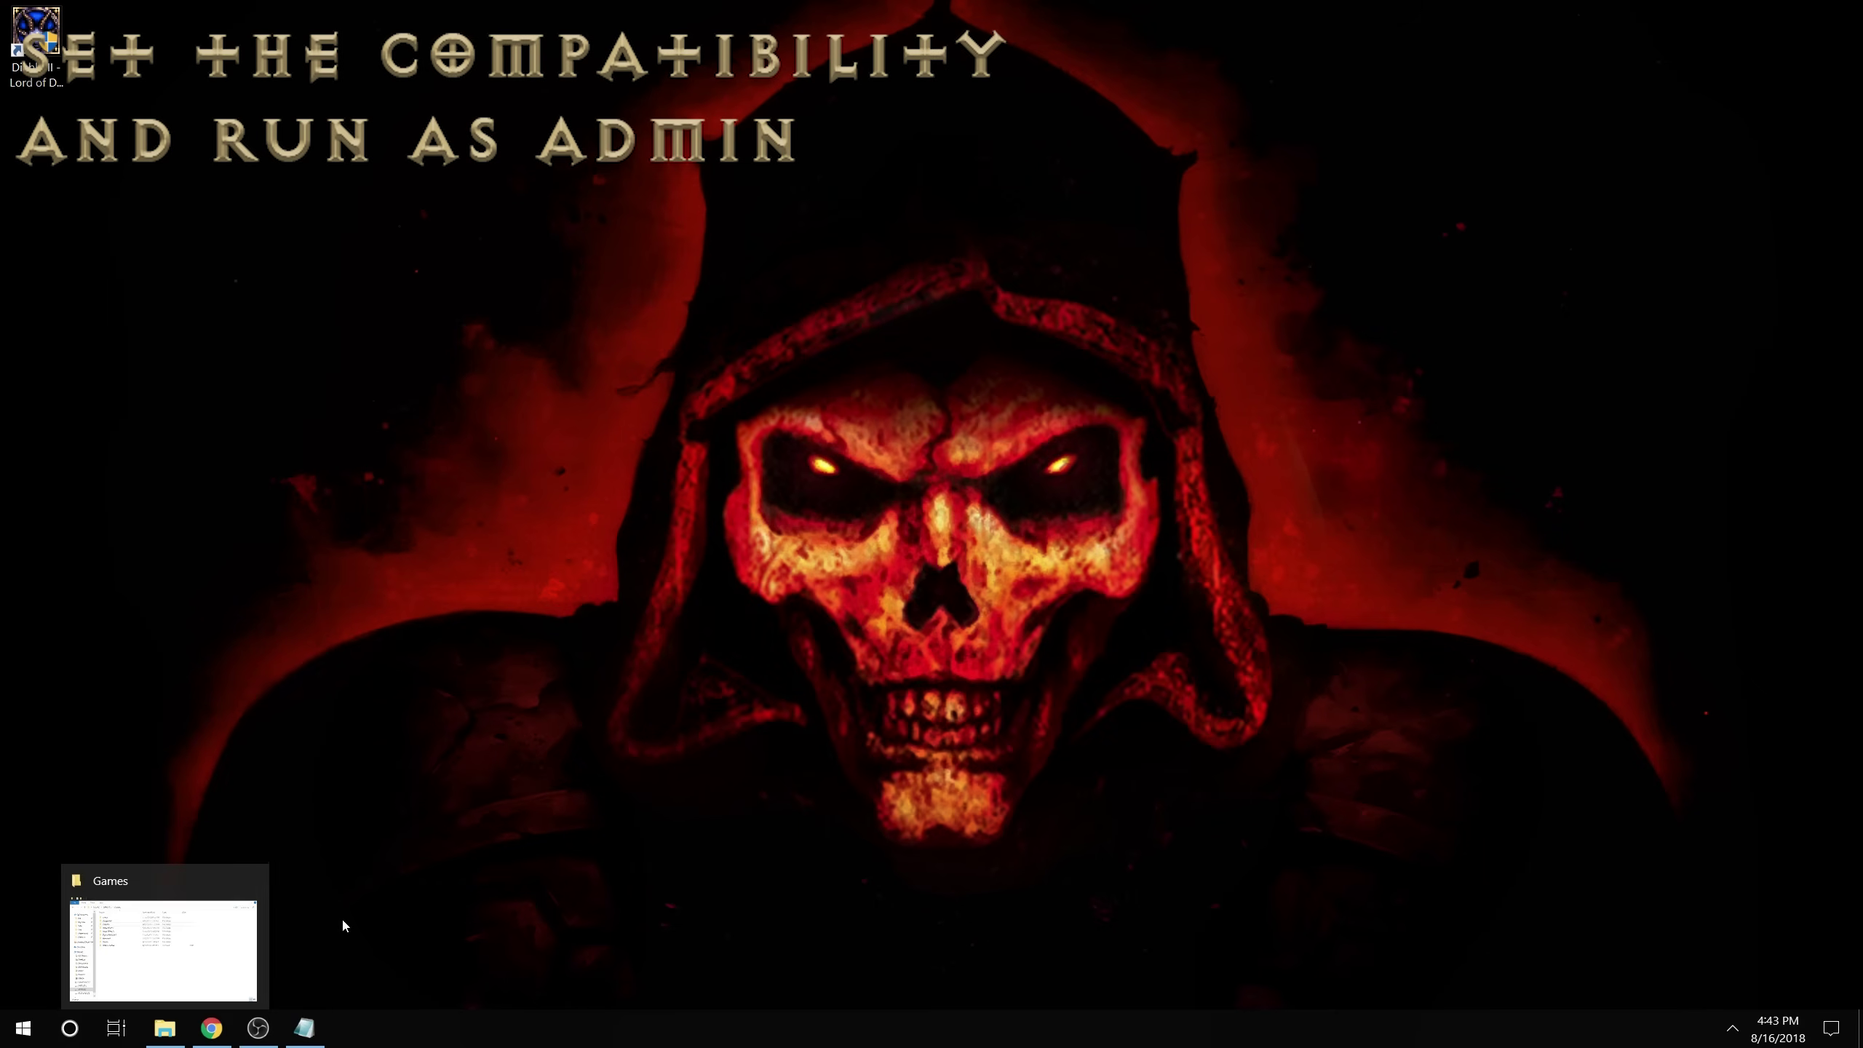
pyautogui.click(209, 968)
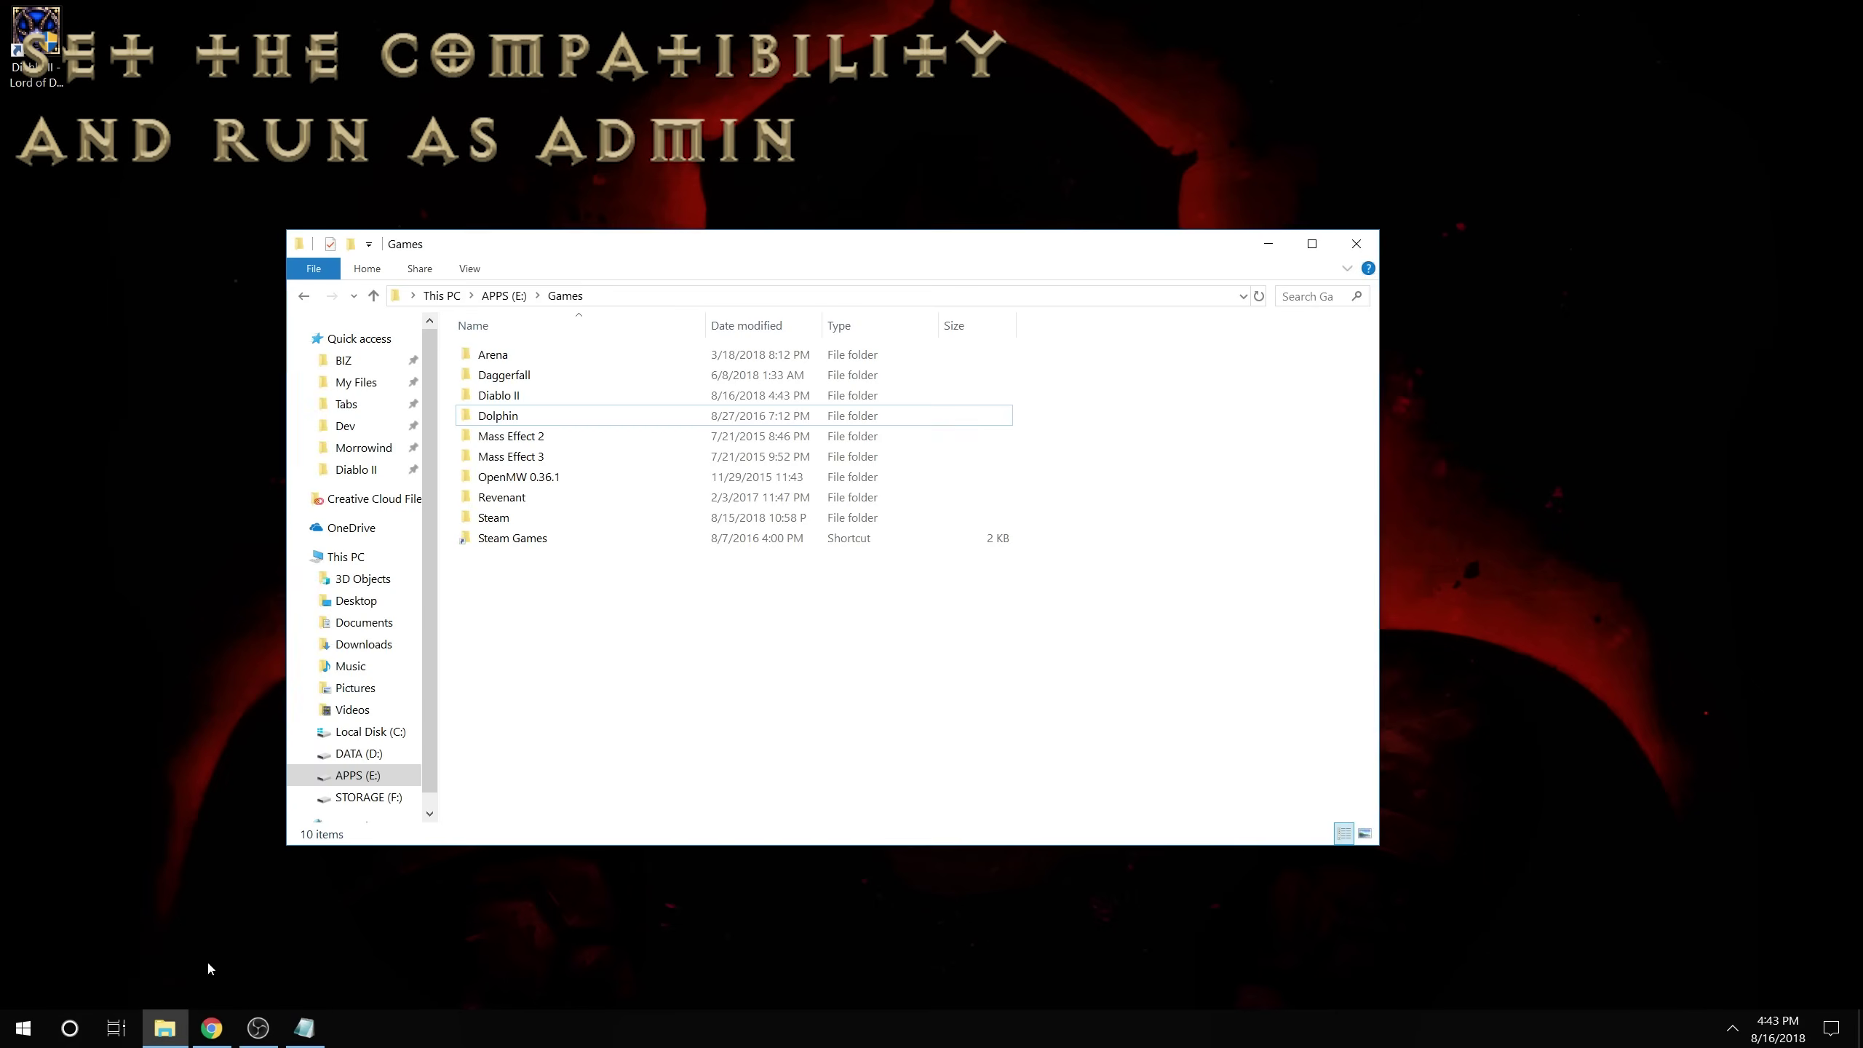
pyautogui.doubleClick(535, 397)
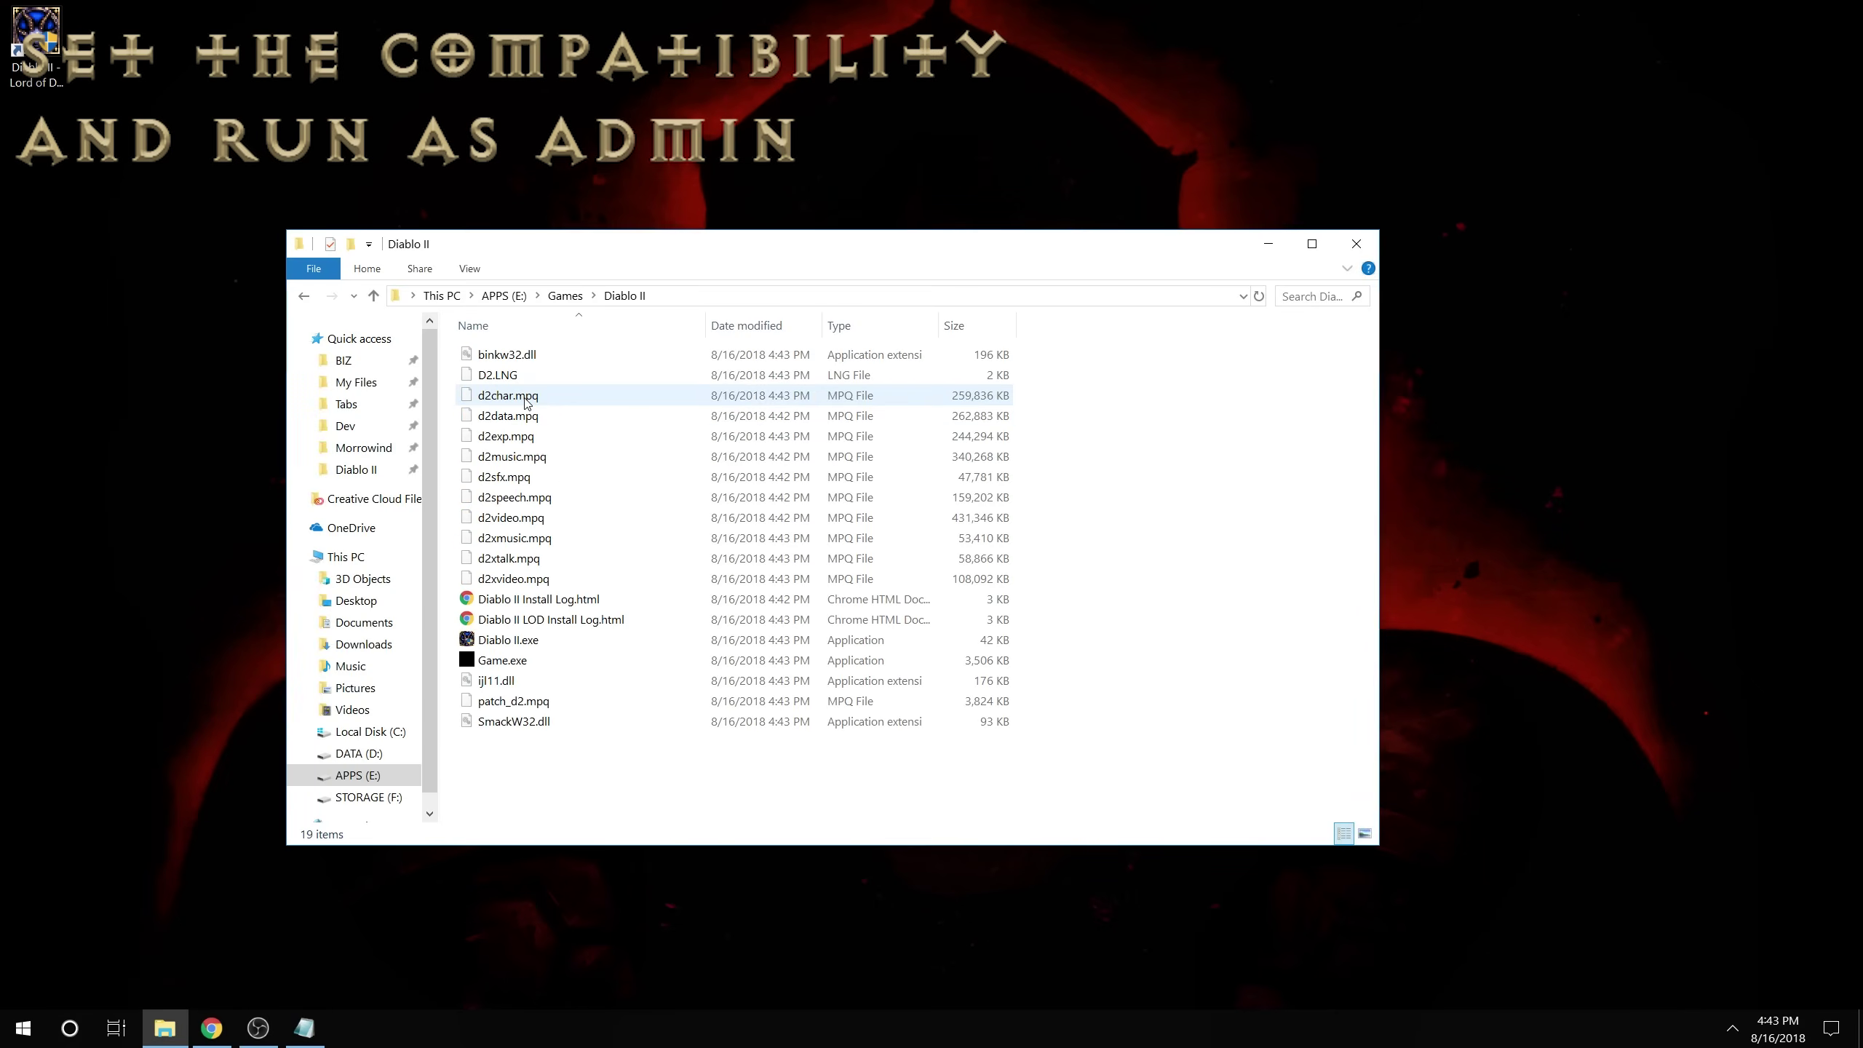
# Set Diablo II.exe to Windows XP (Service Pack 3) compatibility, run as administrator.
pyautogui.click(514, 639)
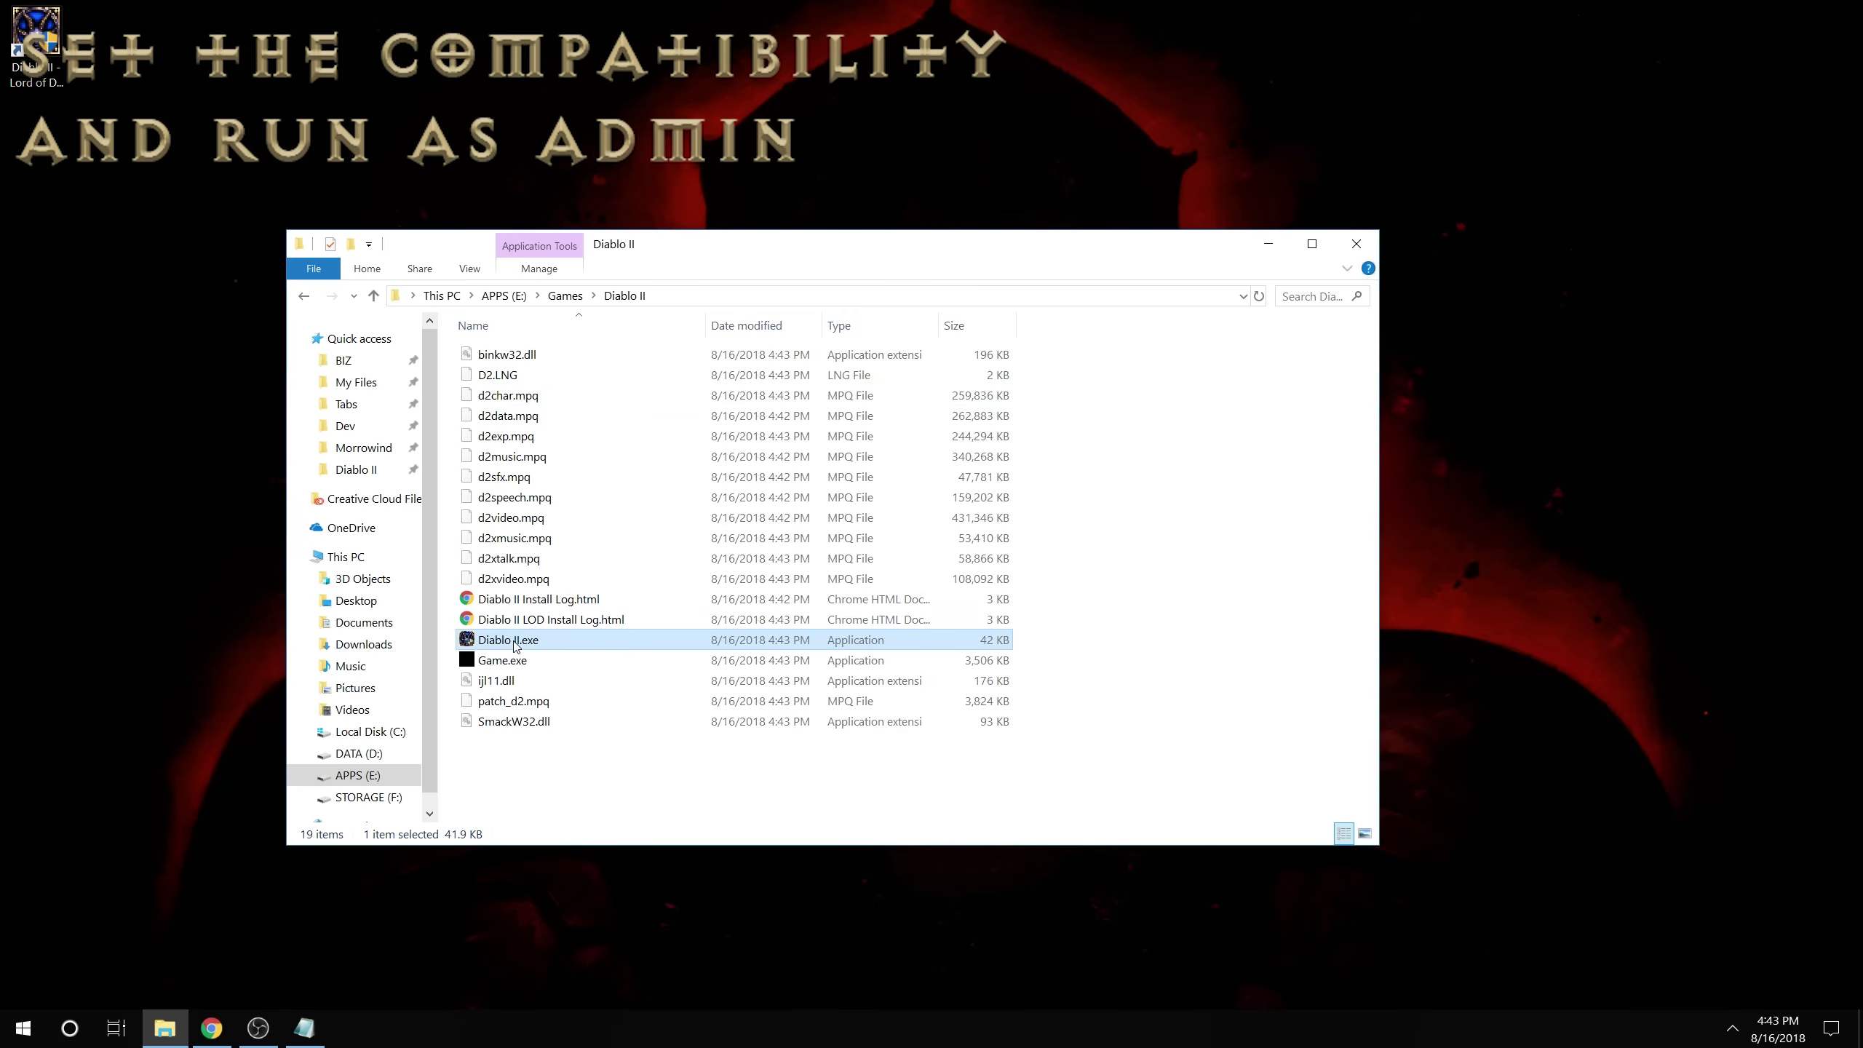
pyautogui.rightClick(514, 640)
pyautogui.click(564, 626)
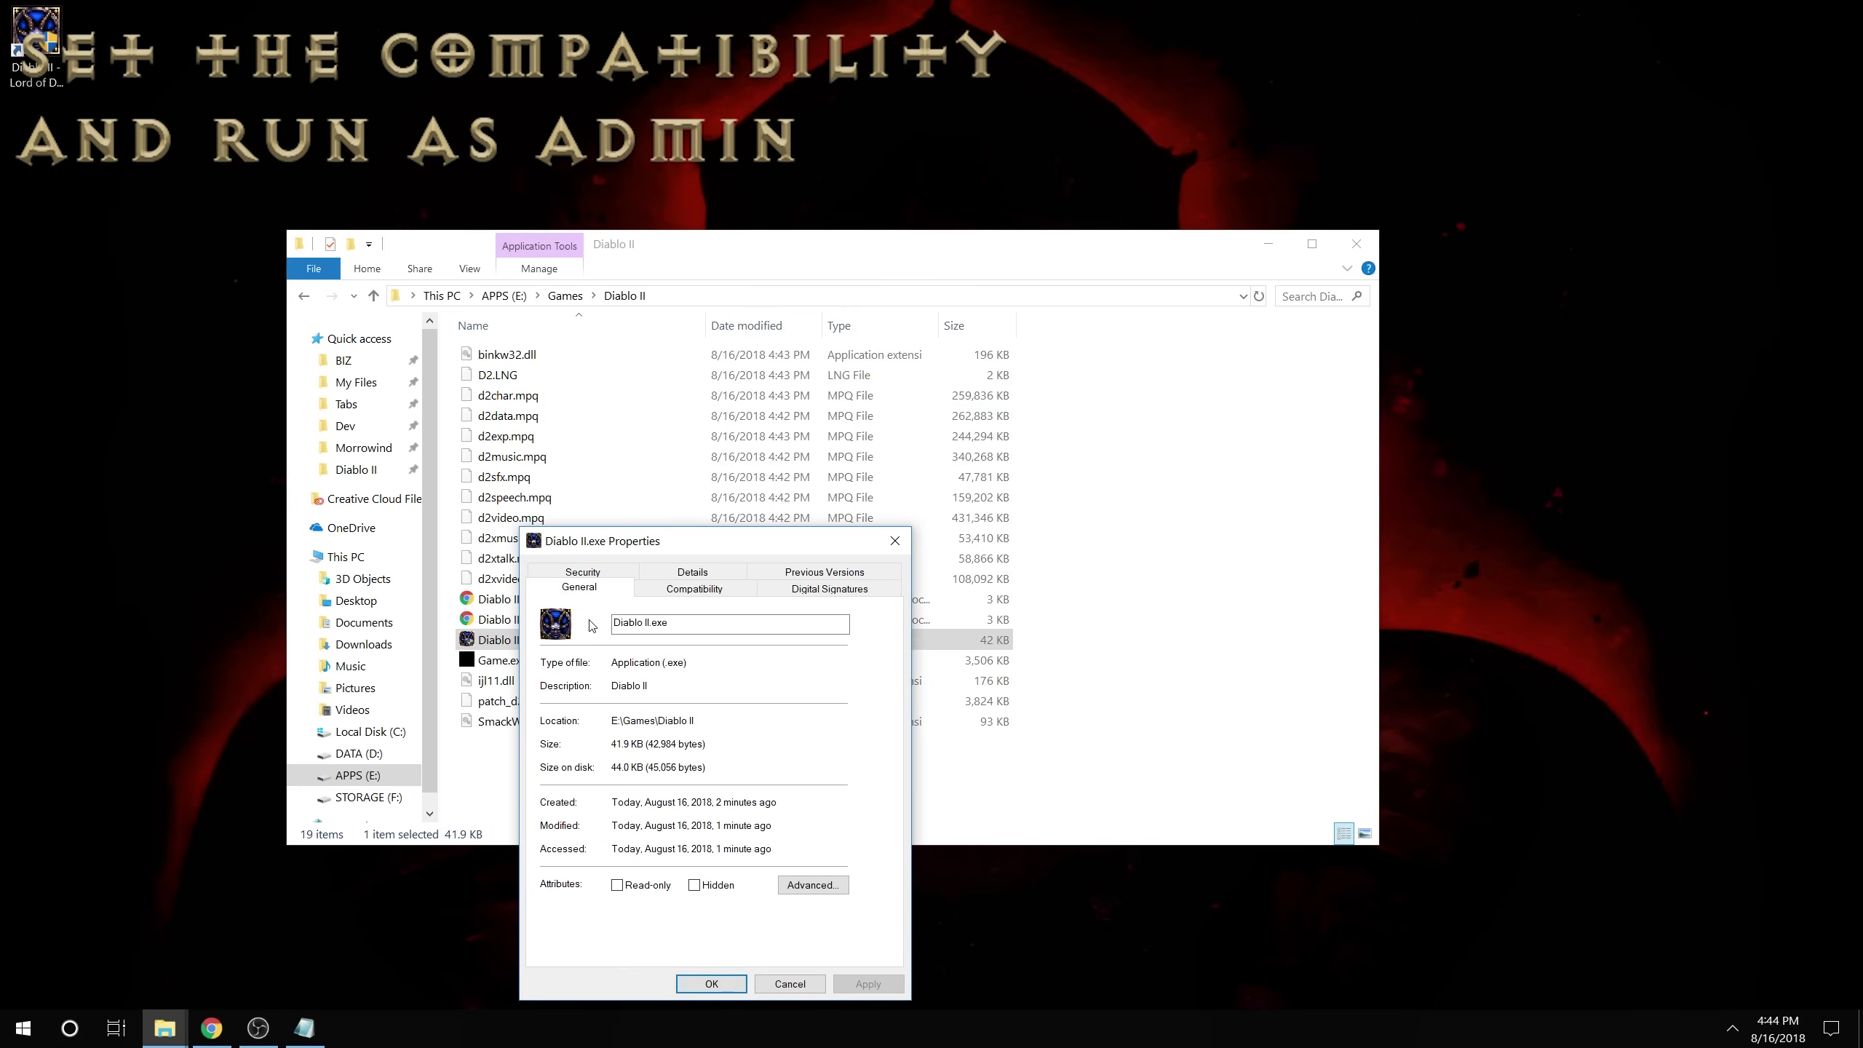
pyautogui.click(704, 590)
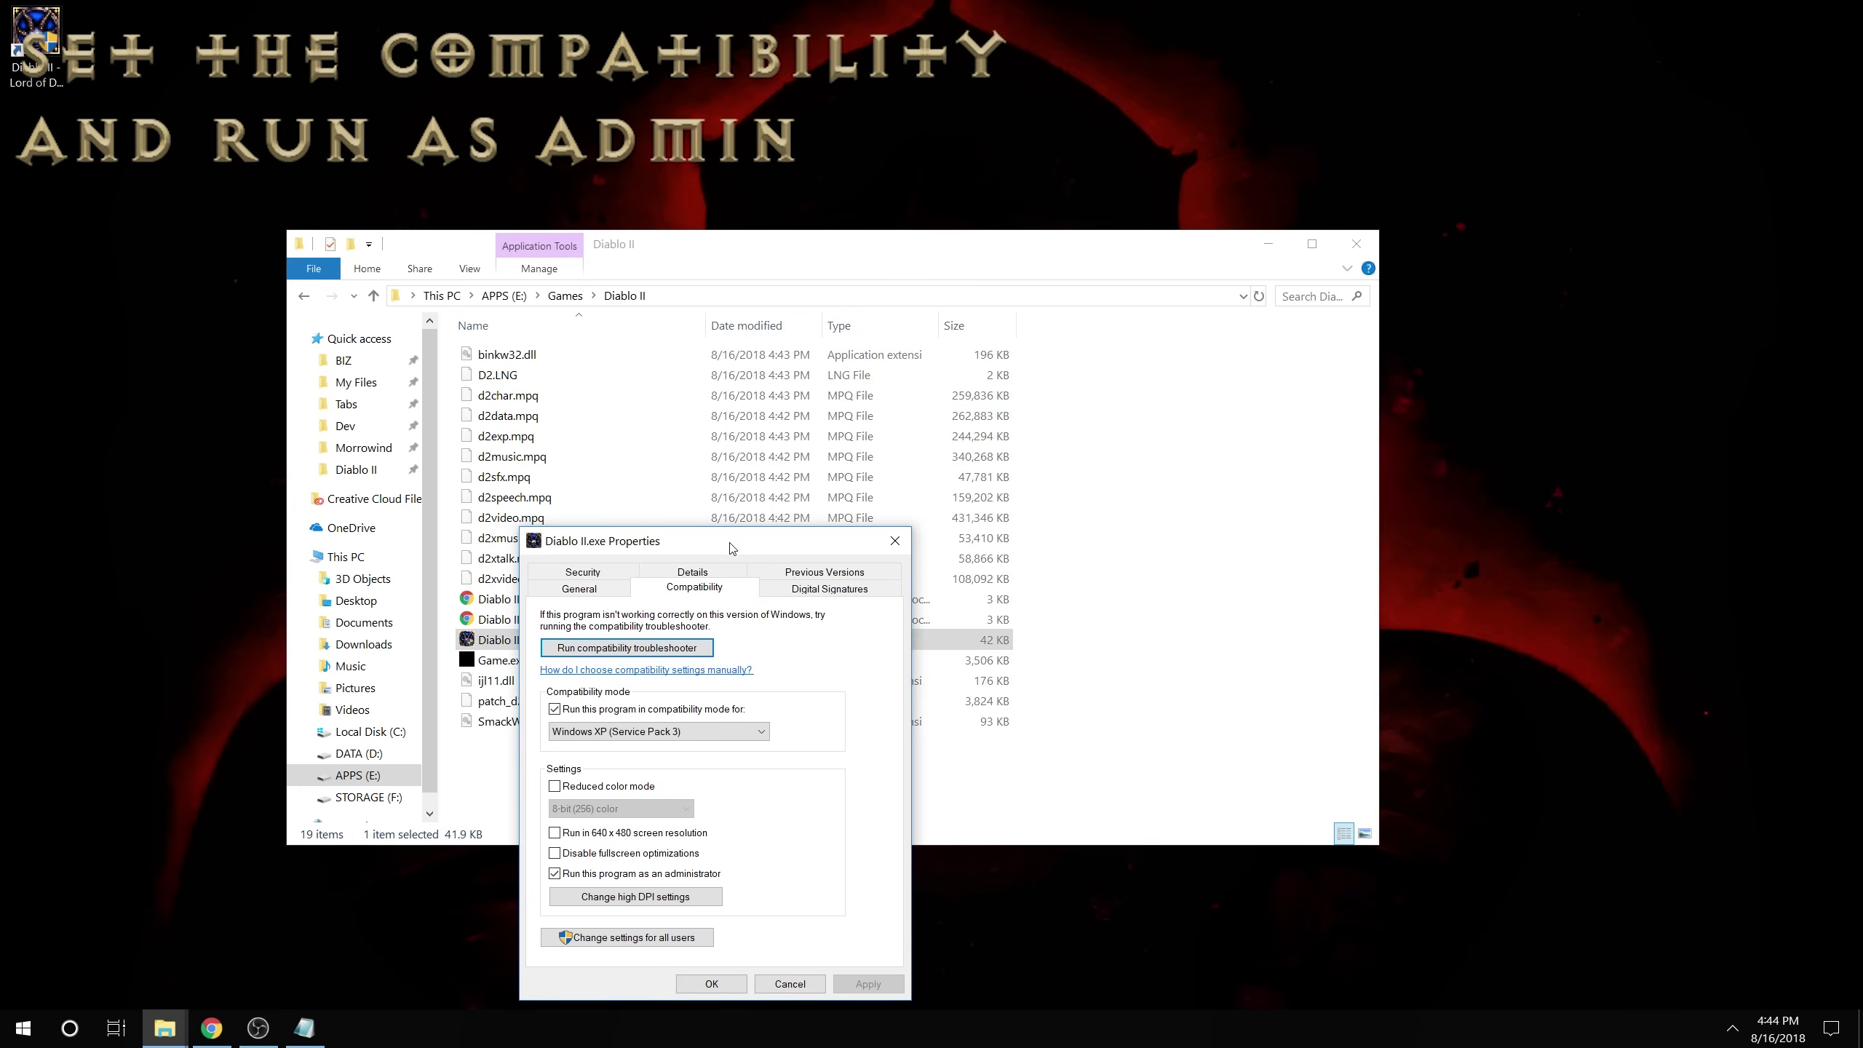
pyautogui.moveTo(729, 543); pyautogui.dragTo(774, 339)
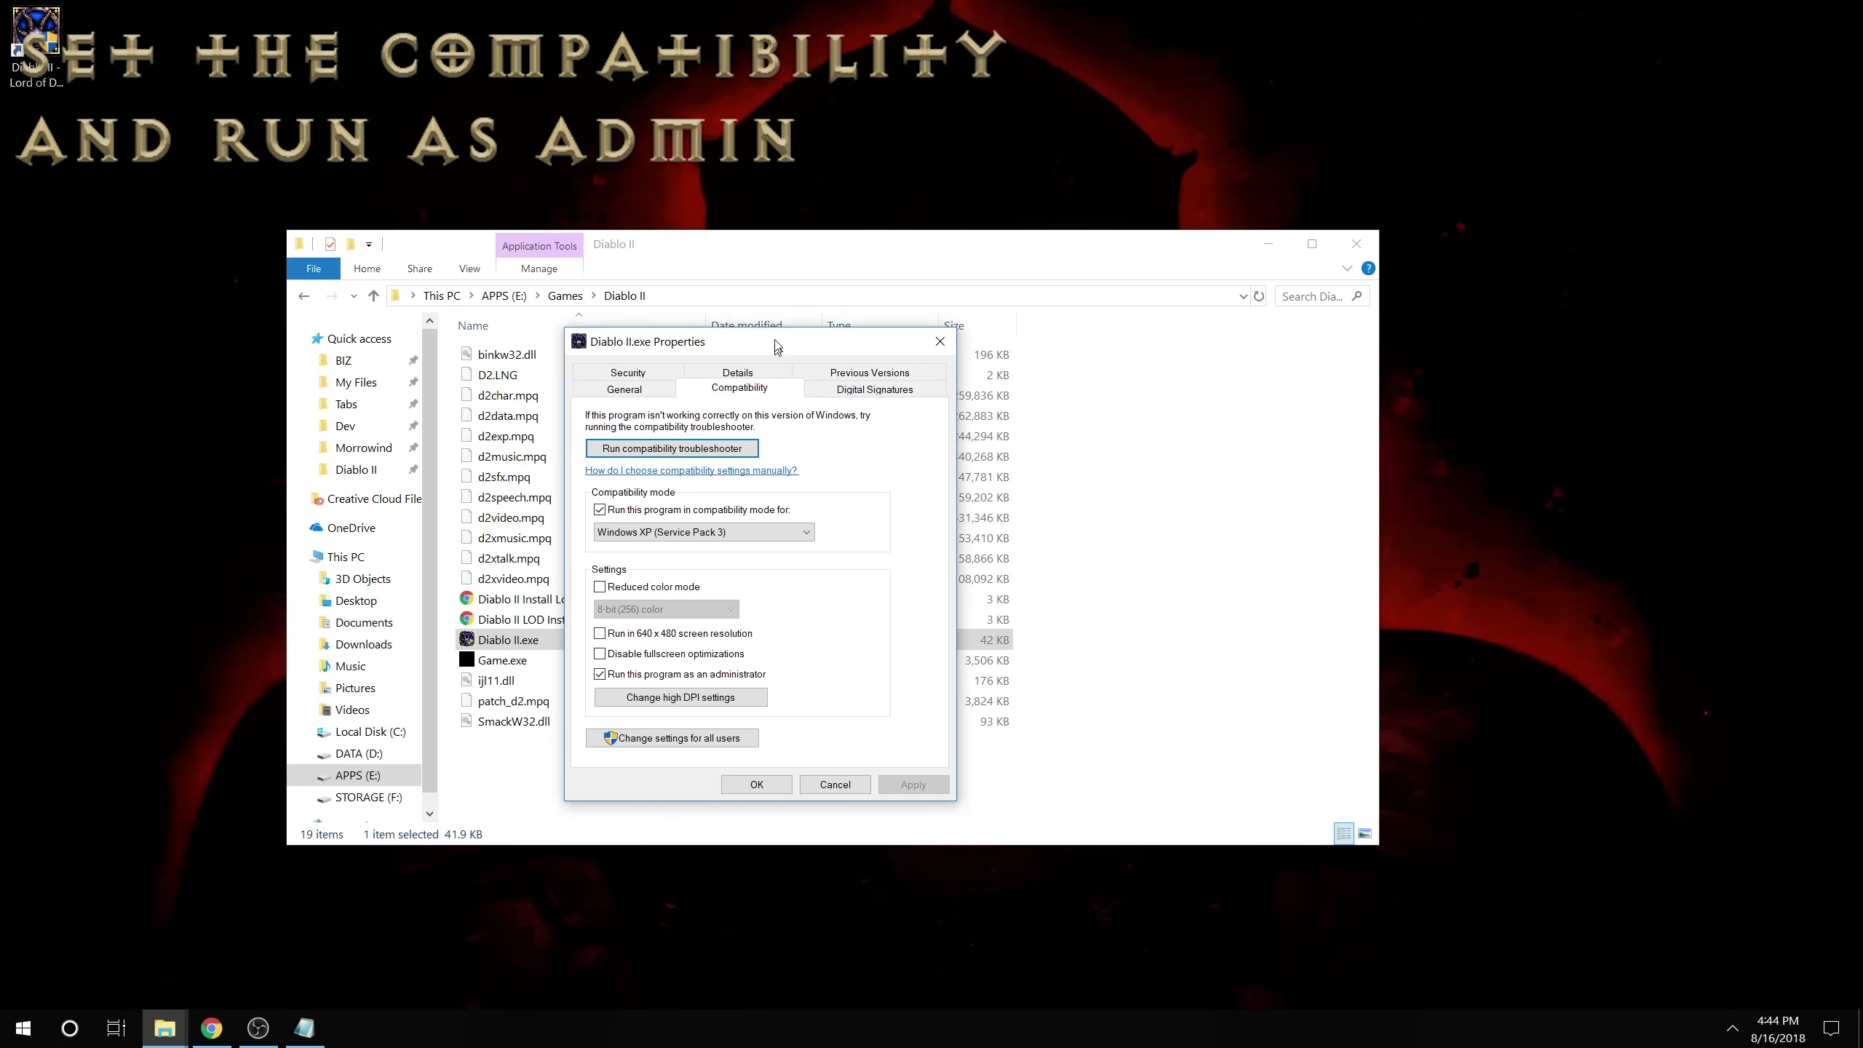
pyautogui.click(635, 519)
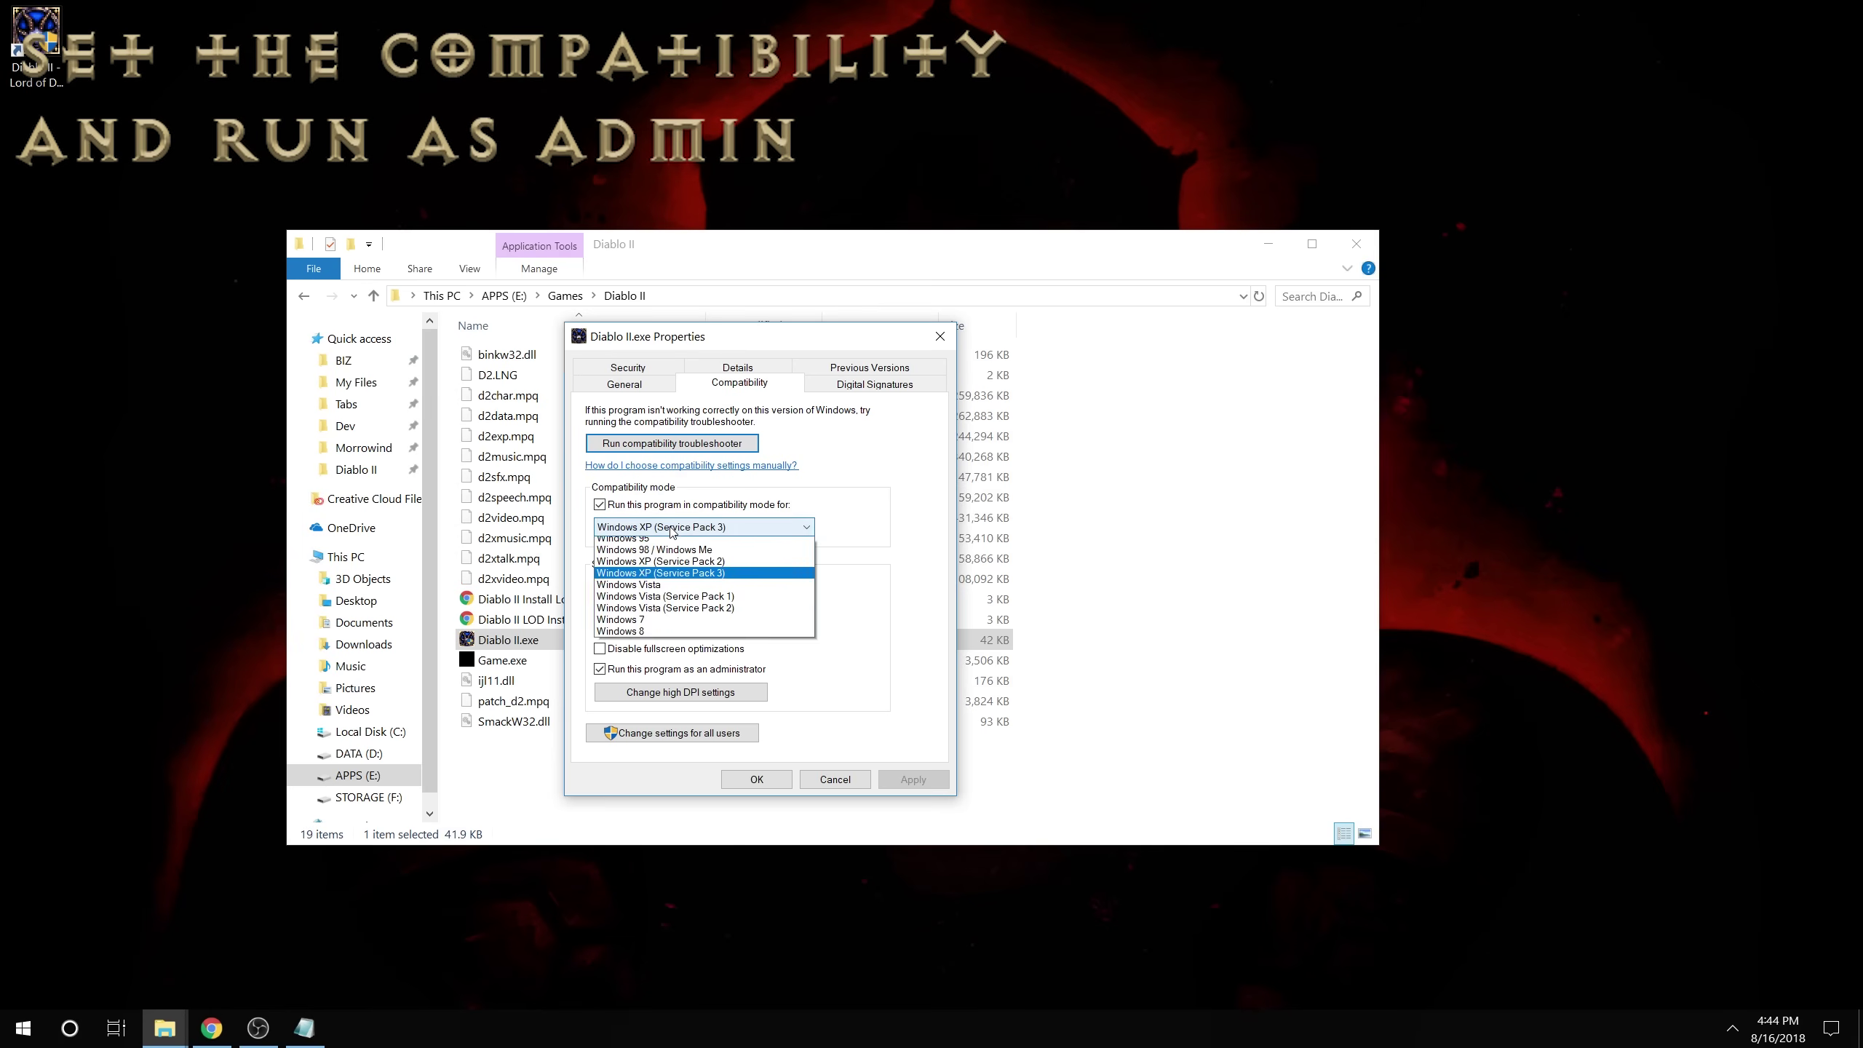
pyautogui.click(681, 583)
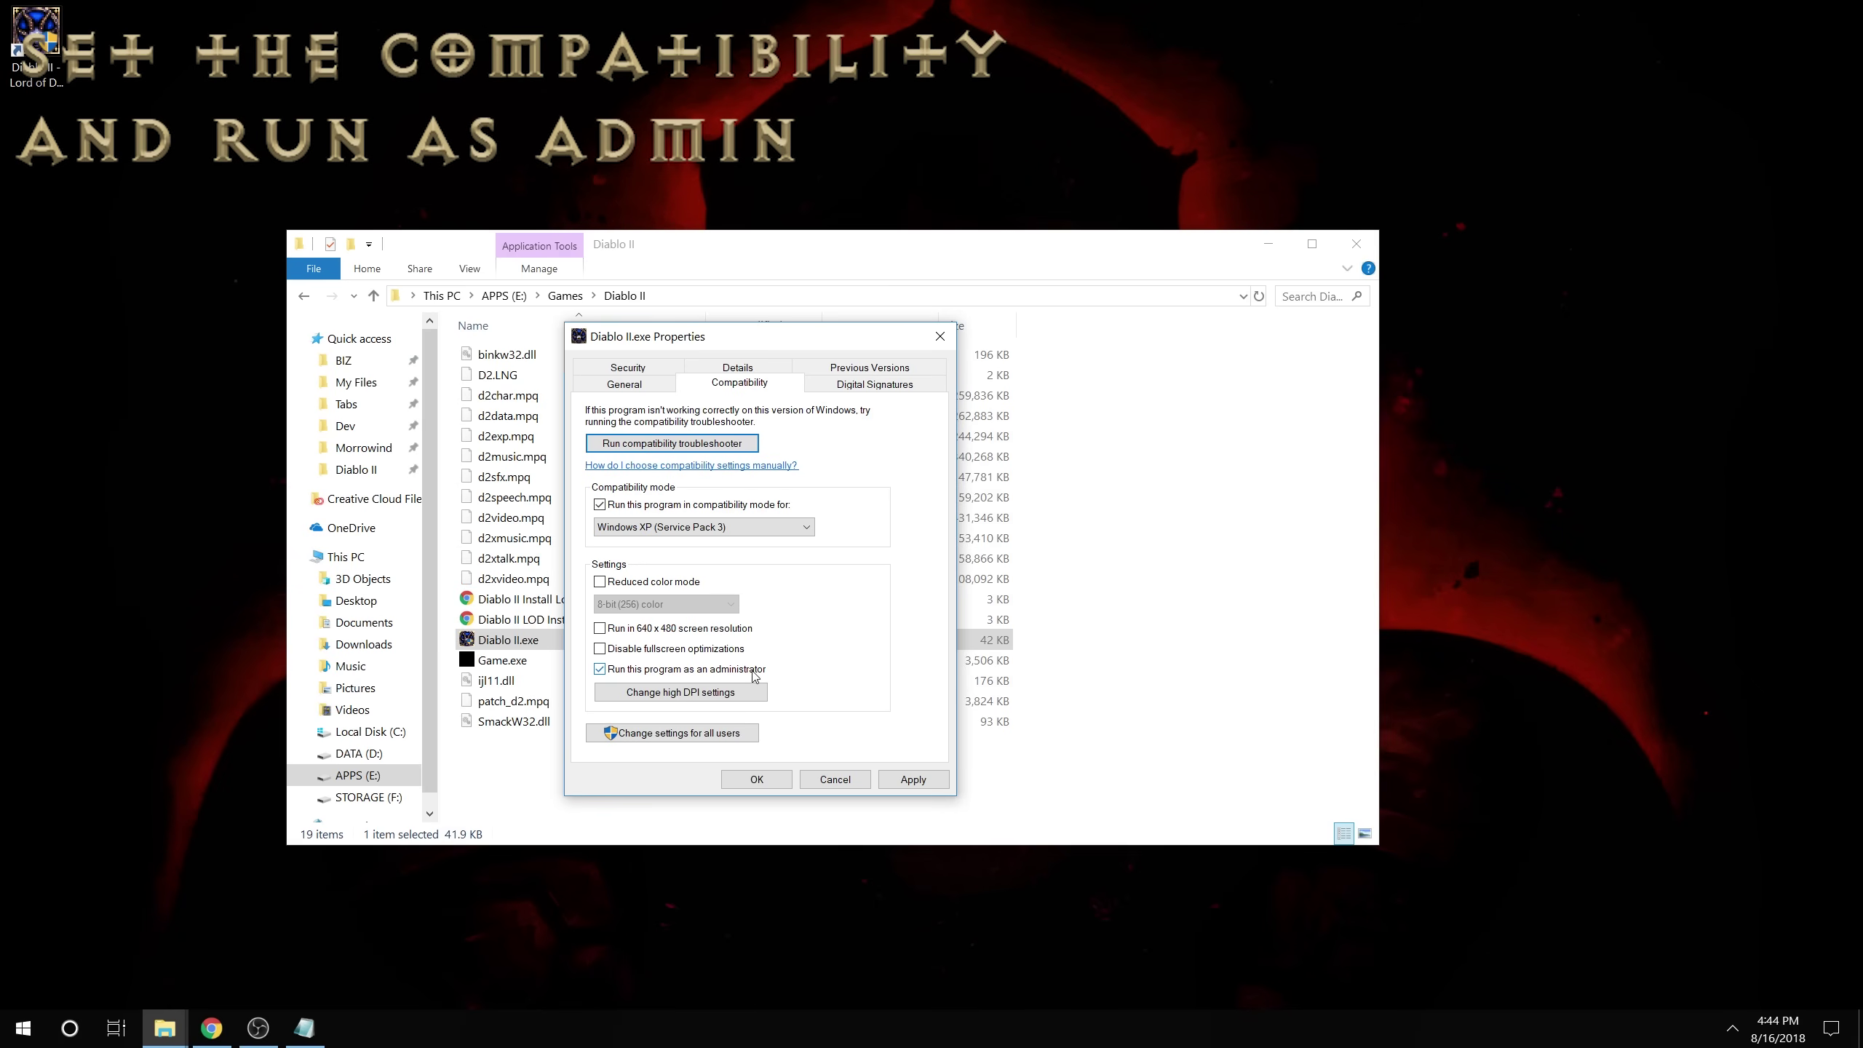
pyautogui.click(746, 779)
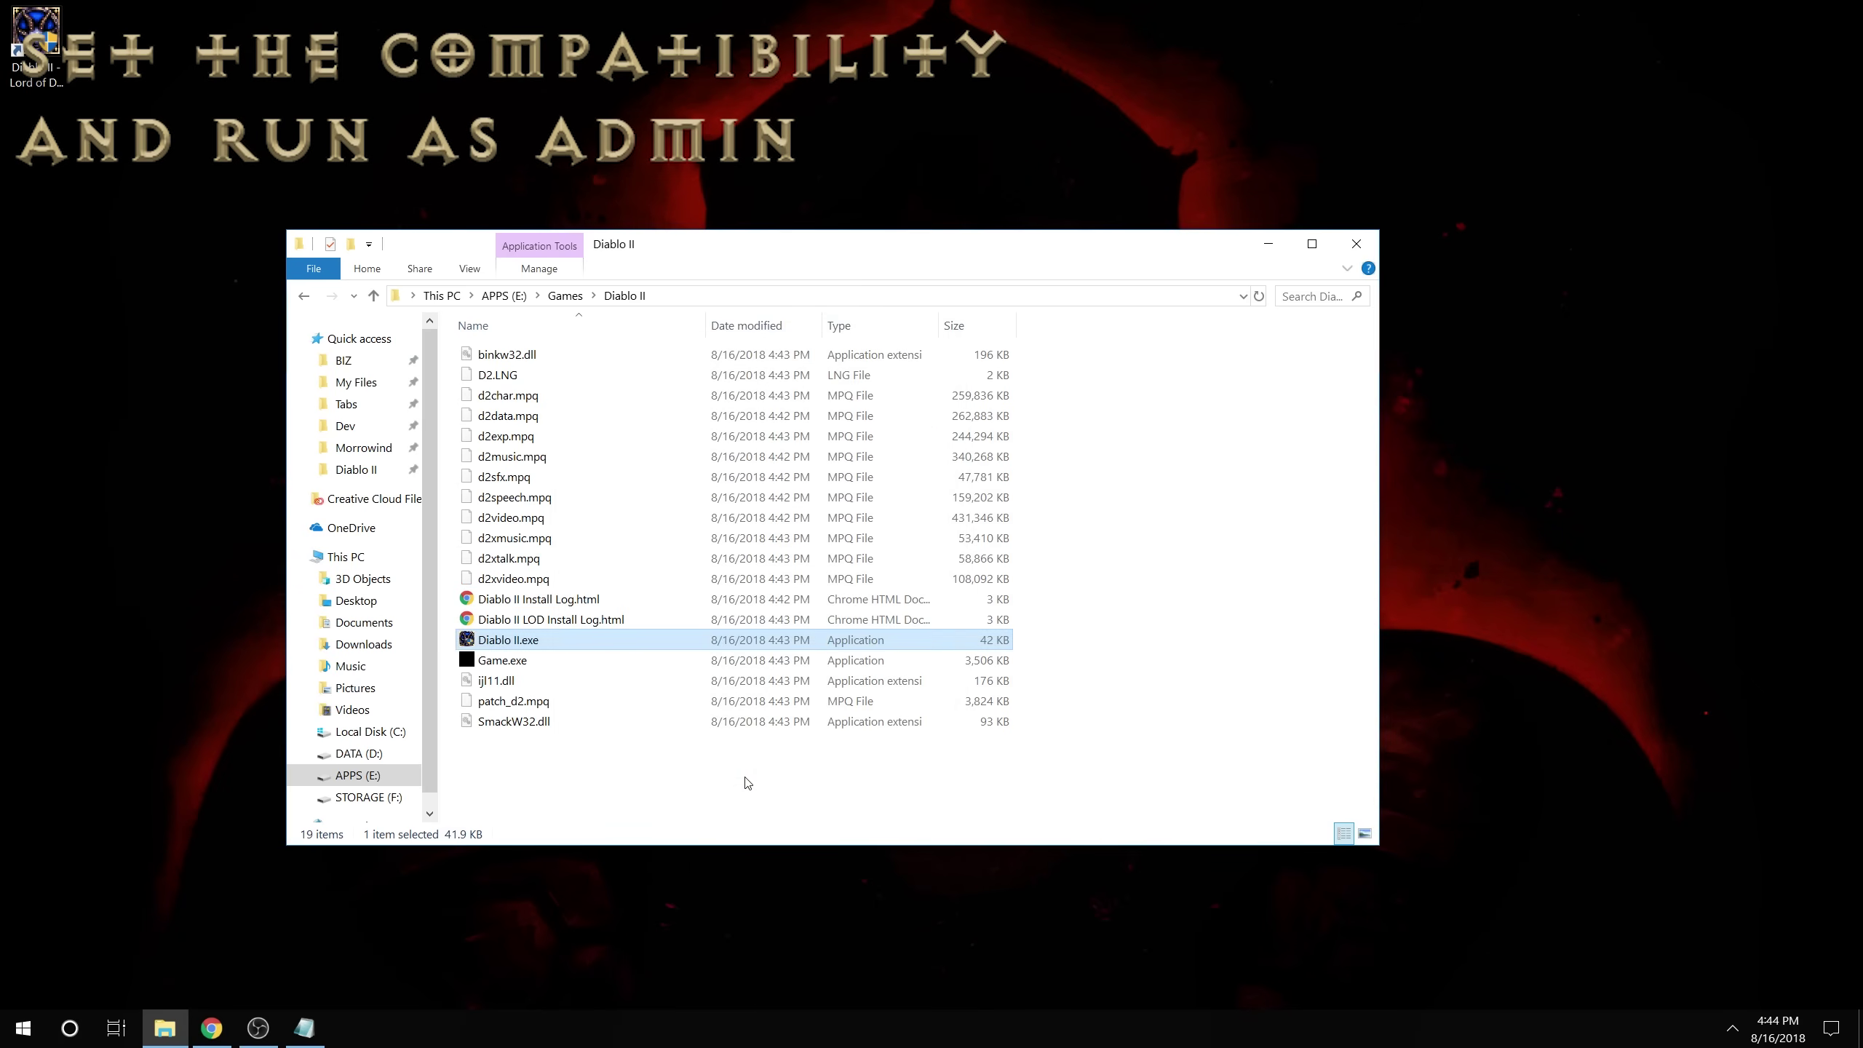
pyautogui.click(746, 784)
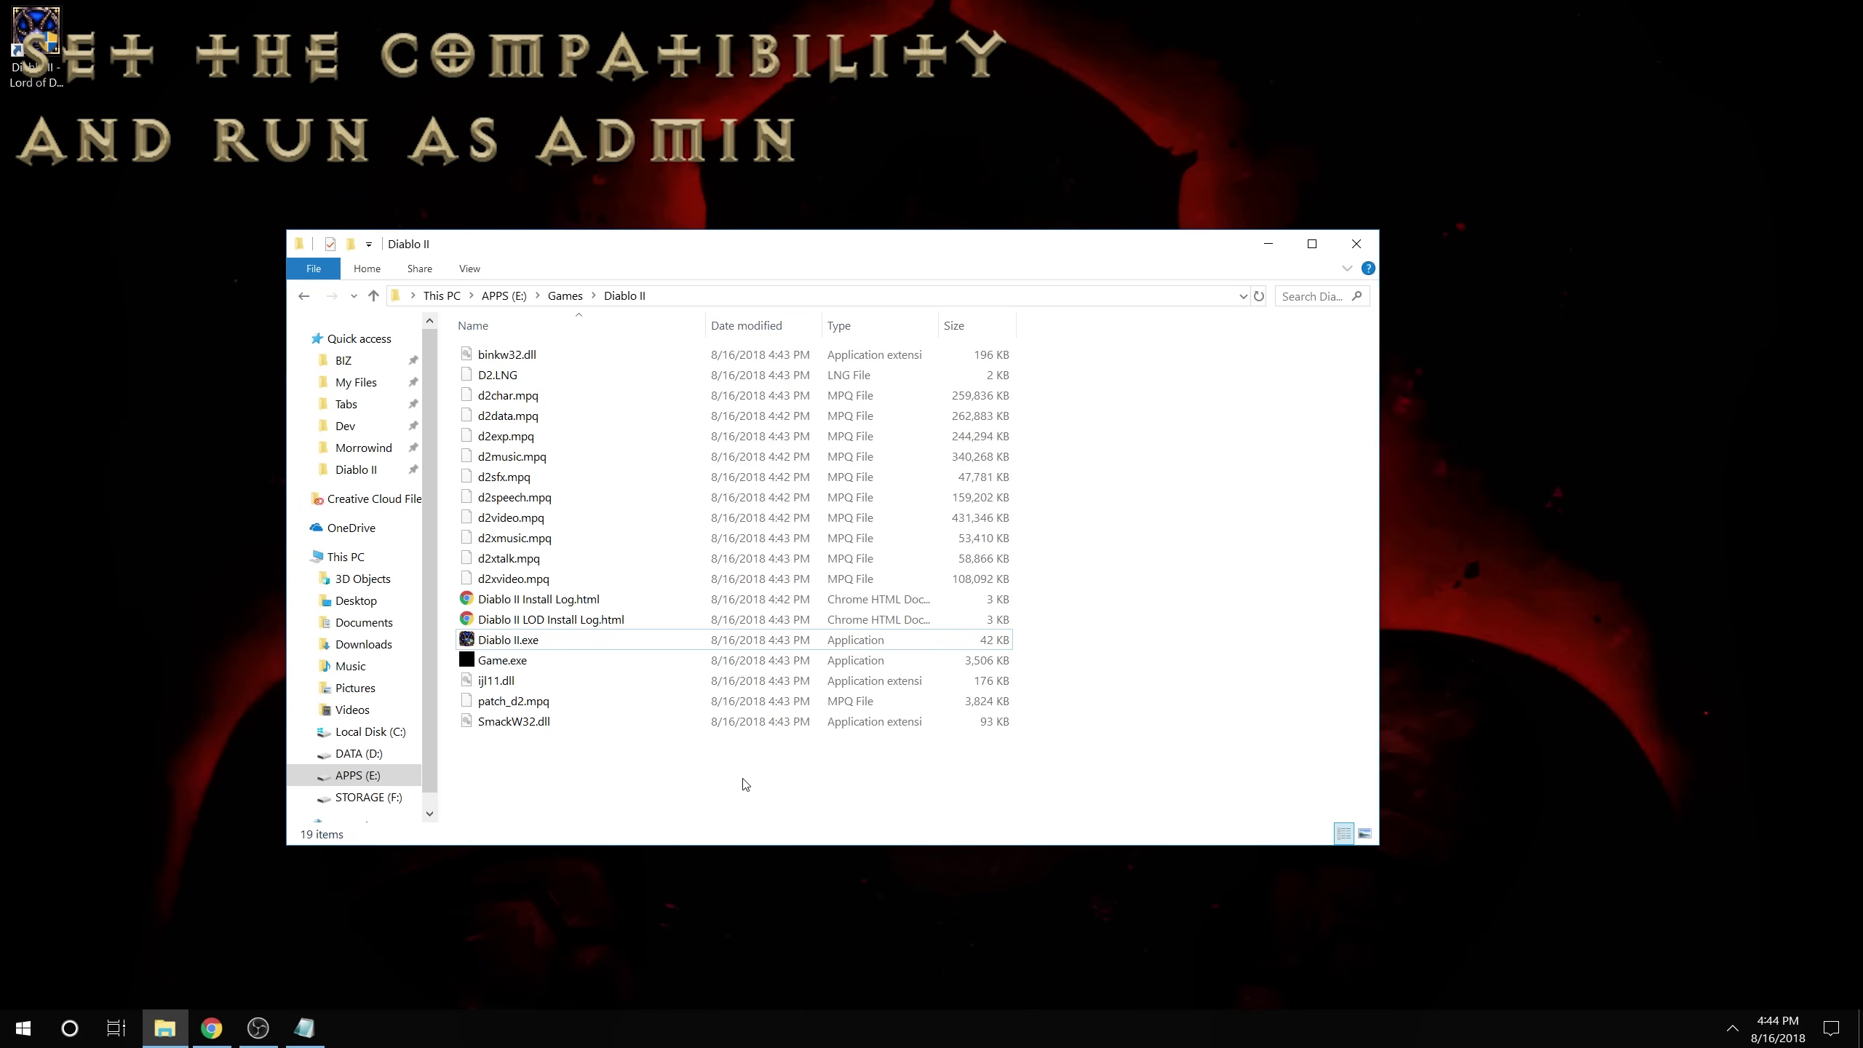
# Give D2VidTst.exe Windows XP SP3 compatibility as administrator, then run its video test.
pyautogui.moveTo(676, 780)
pyautogui.mouseDown()
pyautogui.moveTo(637, 420)
pyautogui.moveTo(654, 756)
pyautogui.mouseUp()
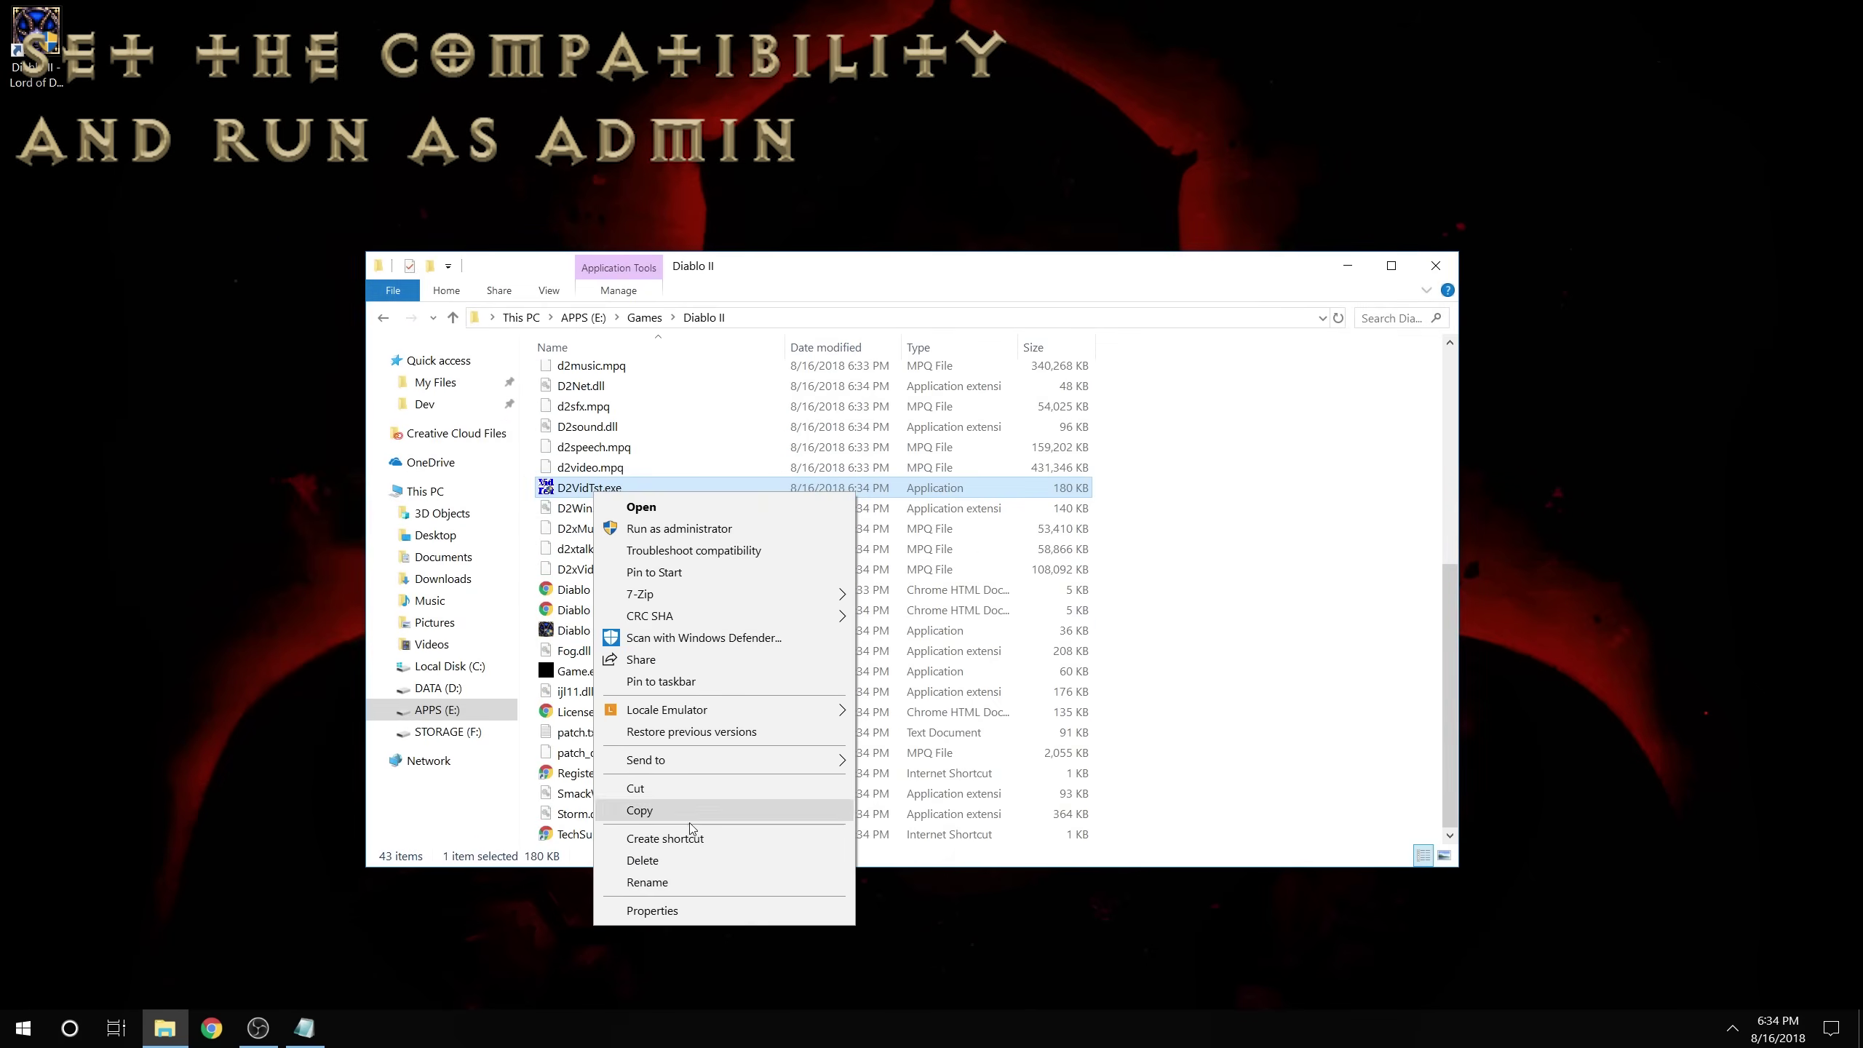
pyautogui.click(690, 907)
pyautogui.click(690, 536)
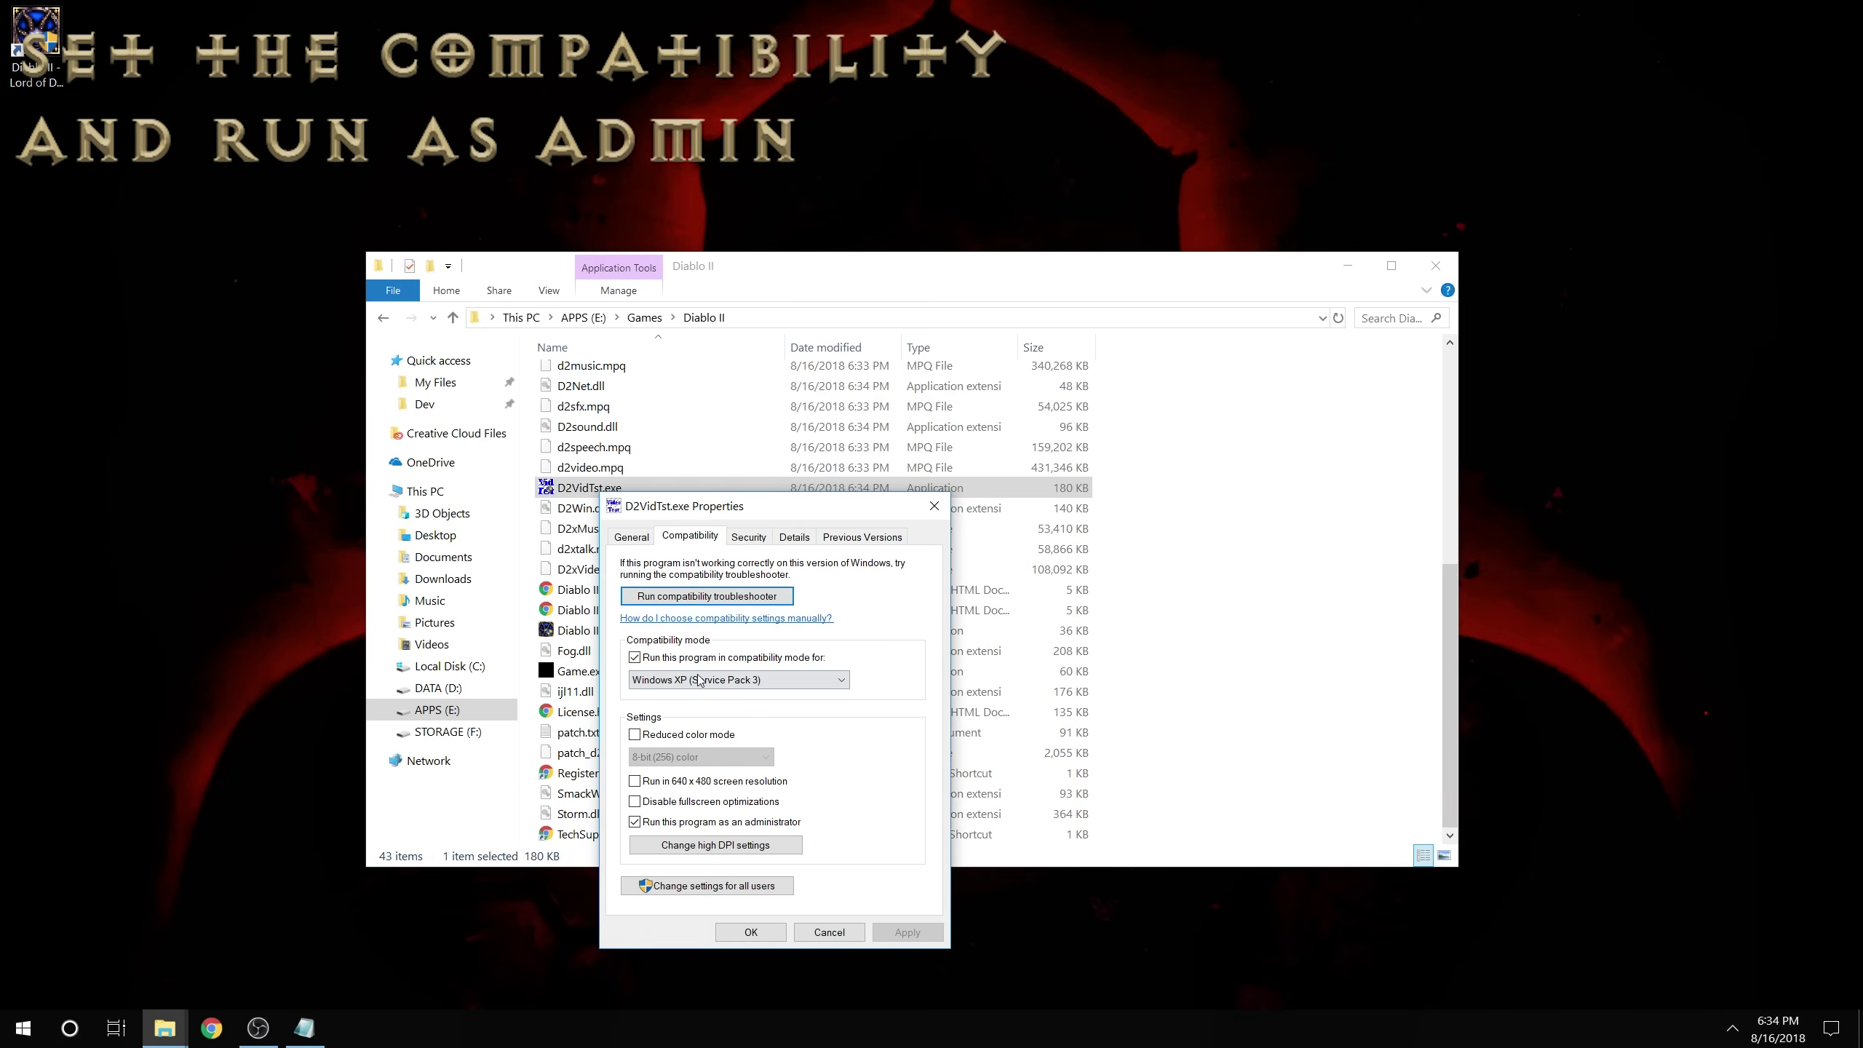
pyautogui.click(749, 932)
pyautogui.doubleClick(638, 488)
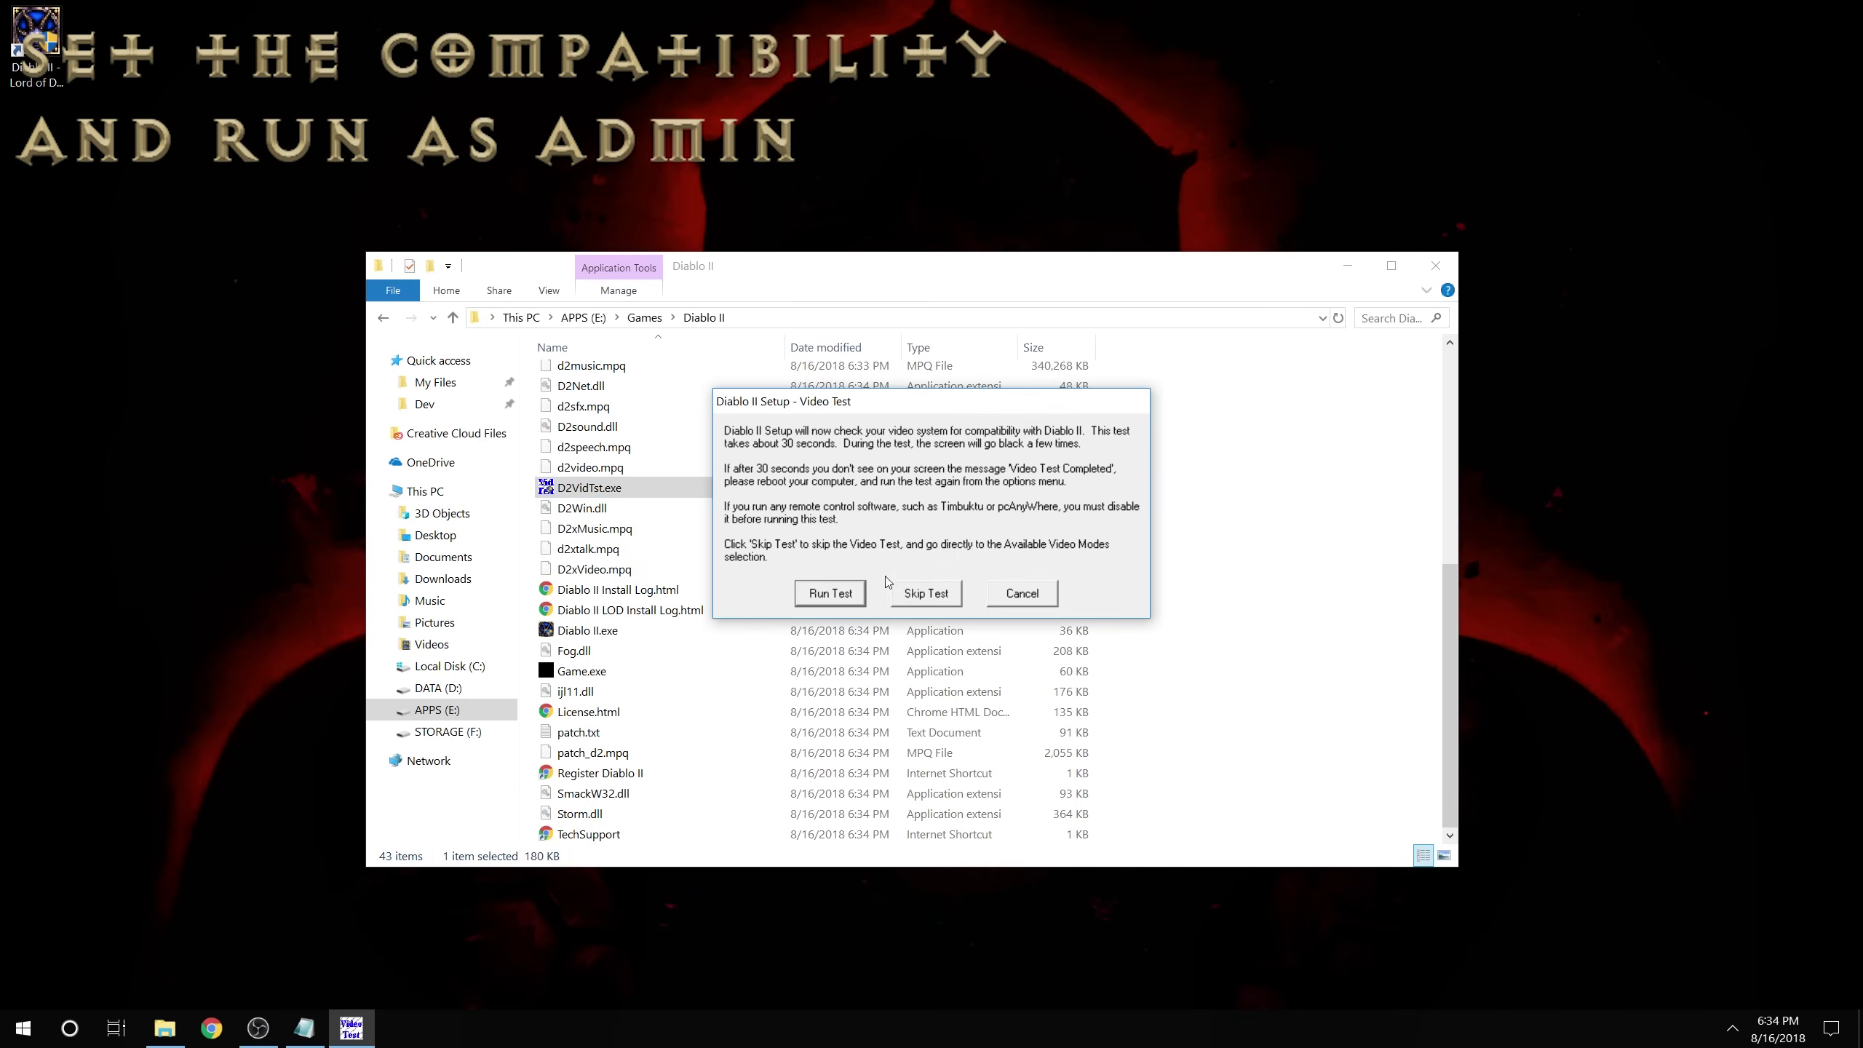
pyautogui.click(845, 593)
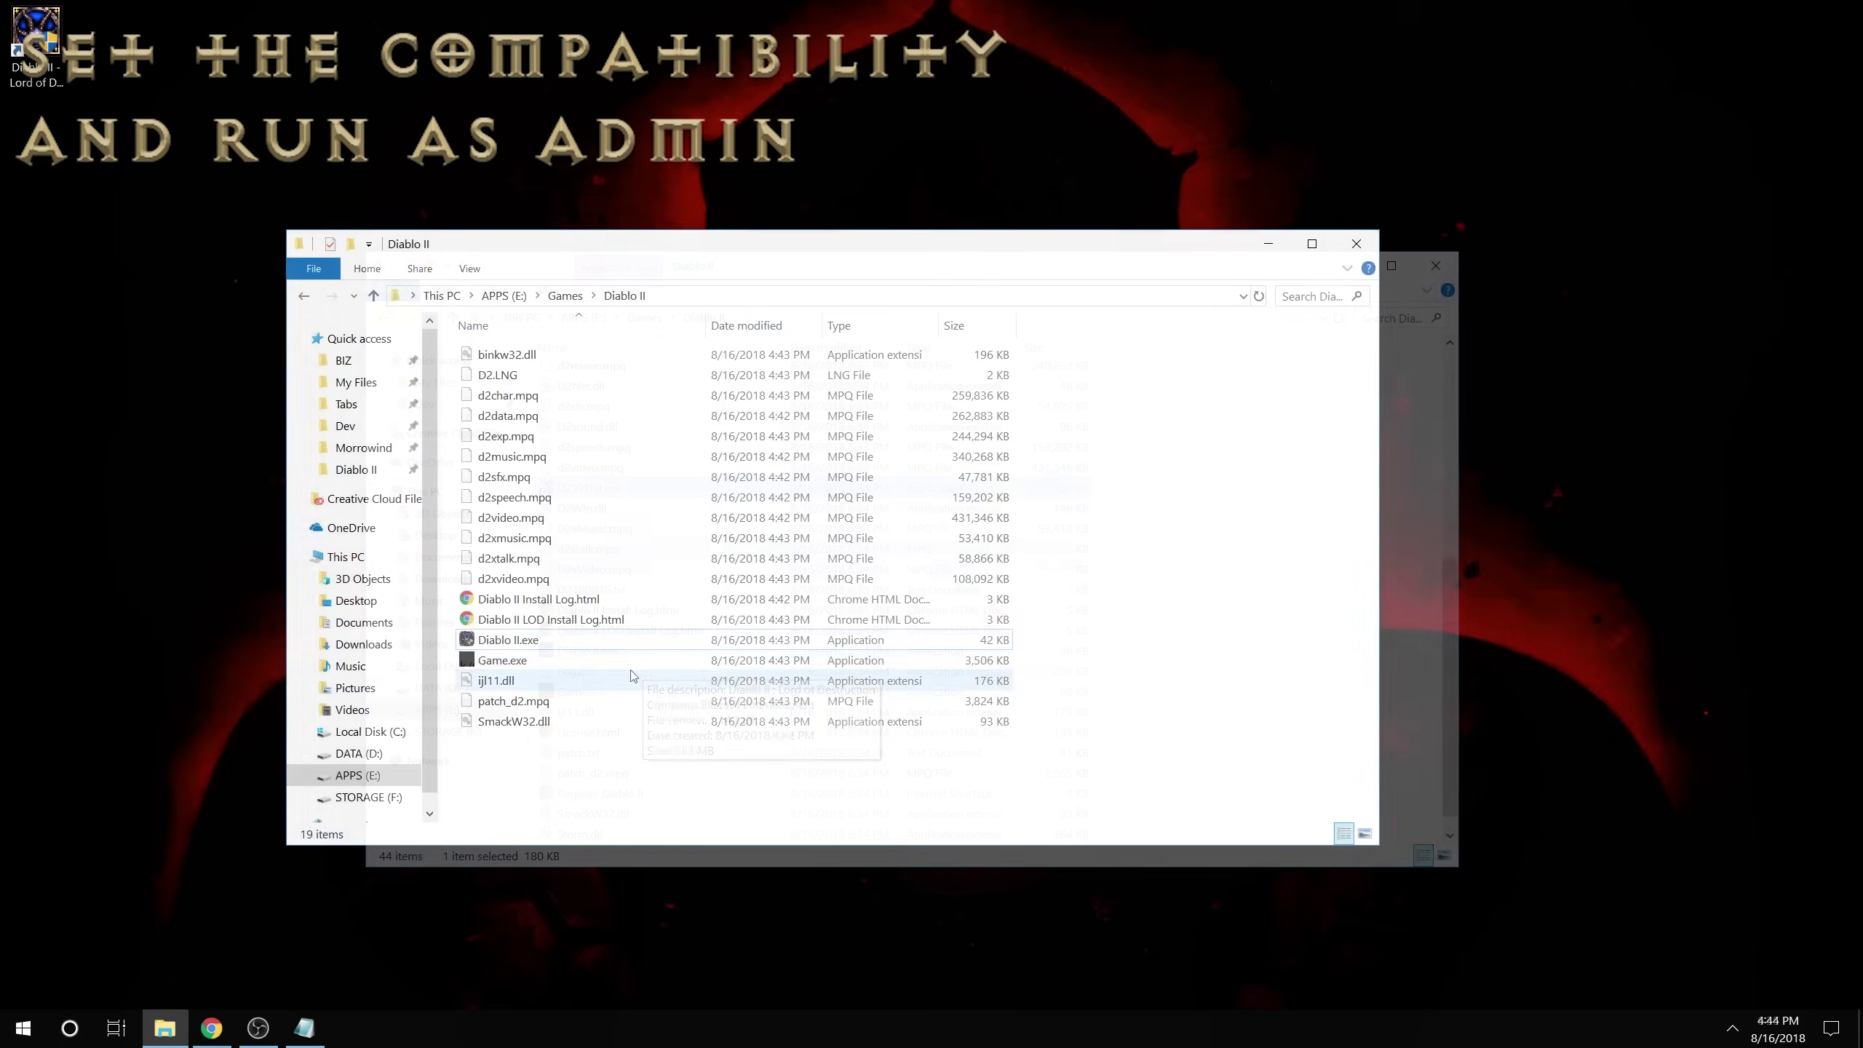
# Close the Diablo II folder and open the Diablo II Start menu shortcut's file location.
pyautogui.click(1347, 245)
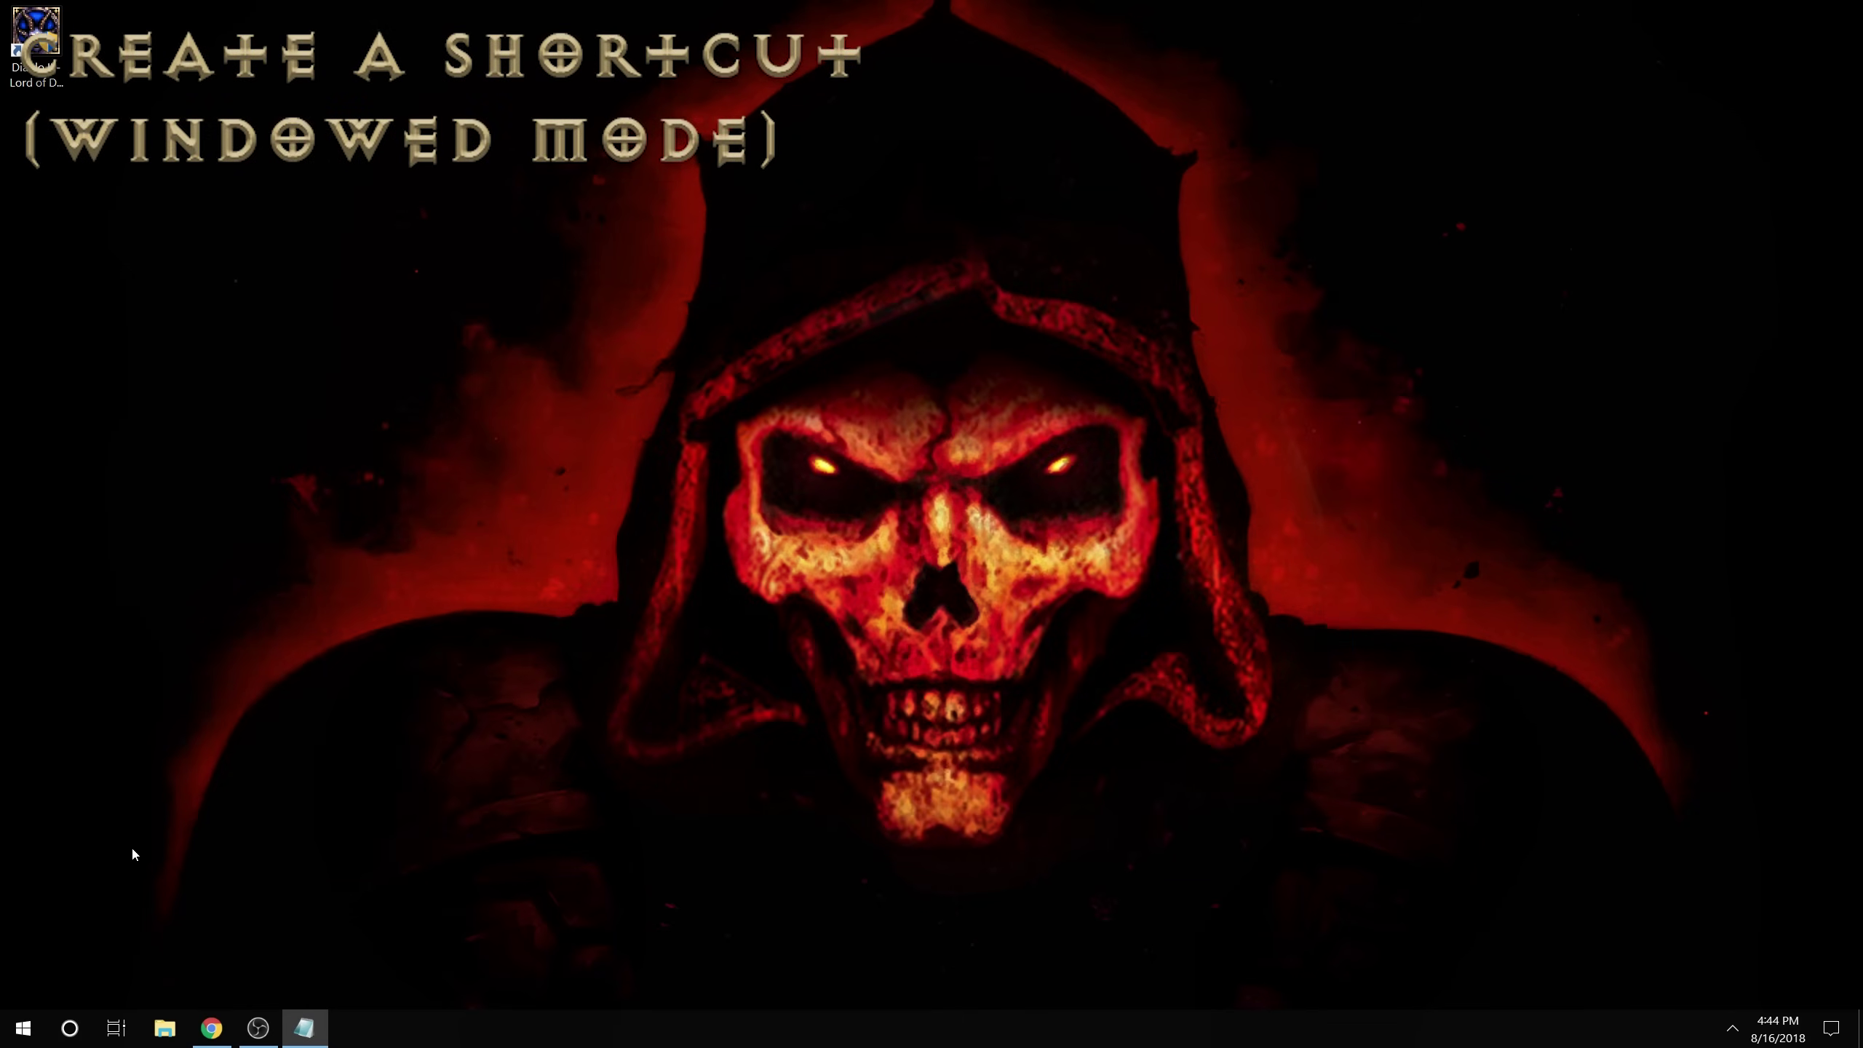
pyautogui.click(23, 1027)
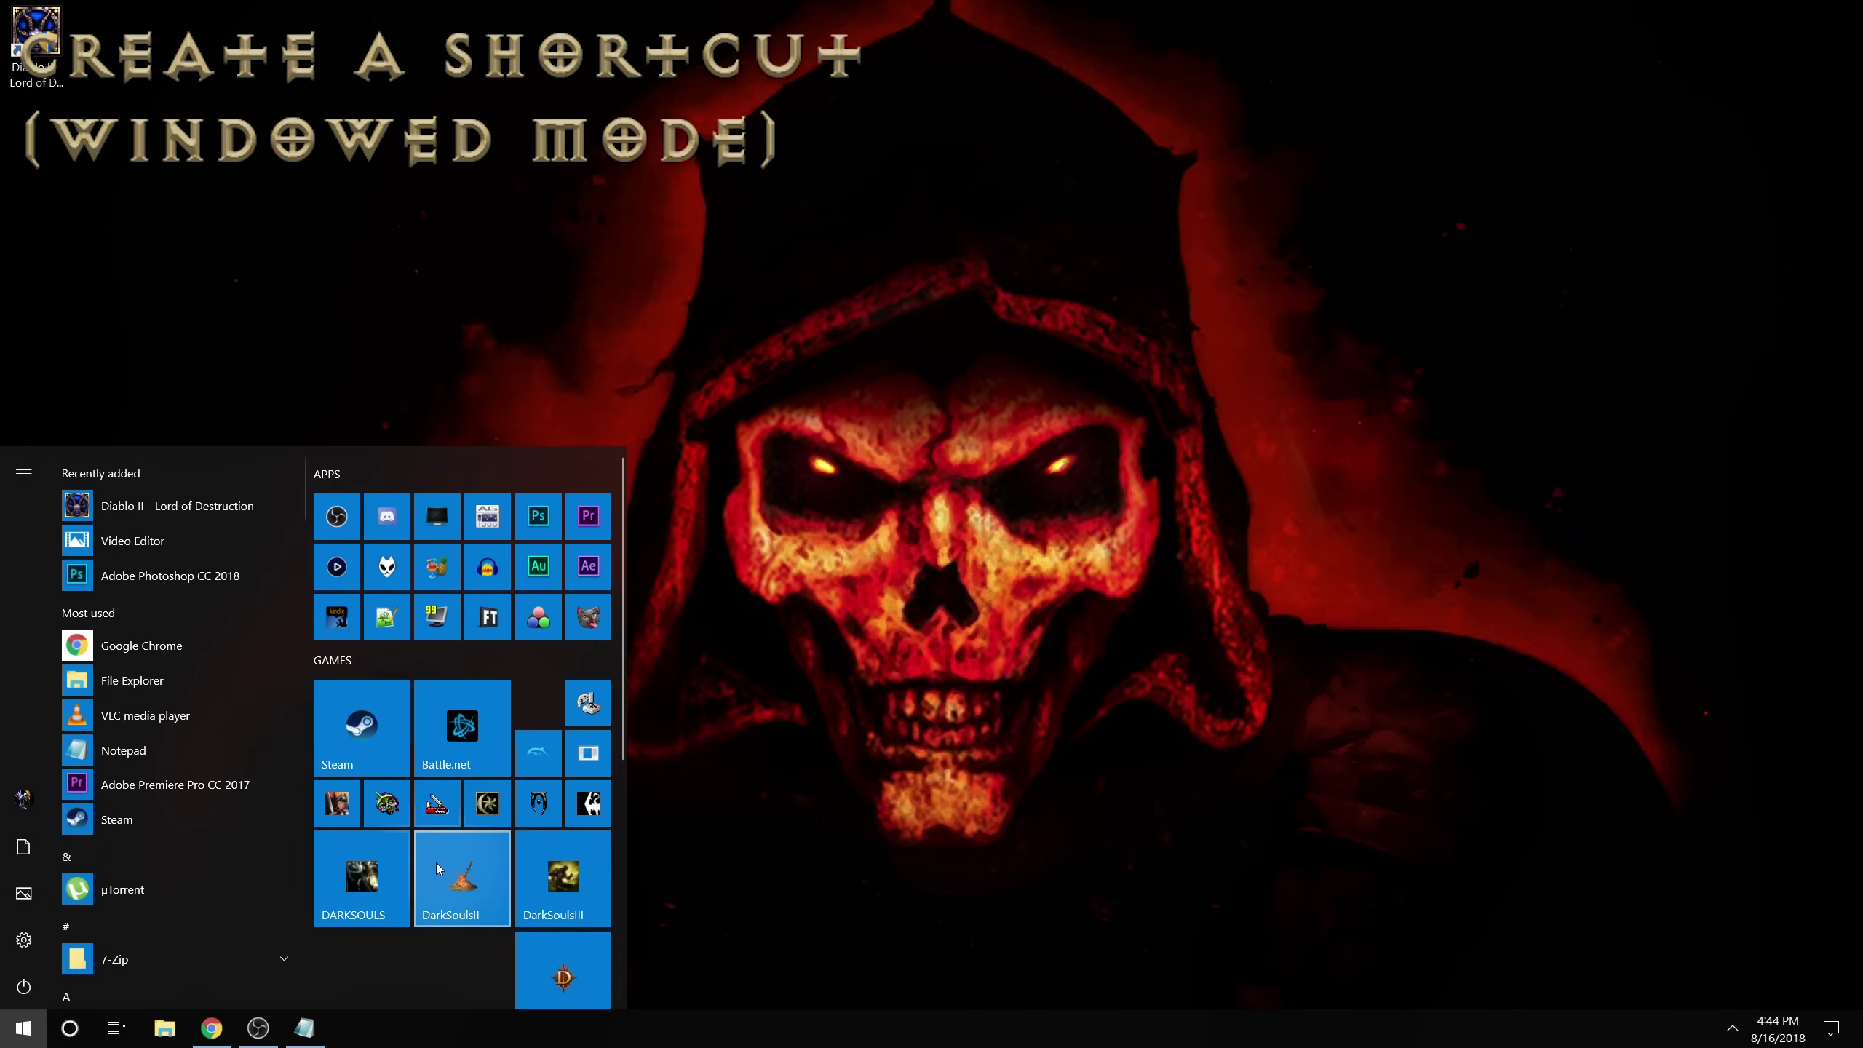
pyautogui.scroll(-2, 373, 732)
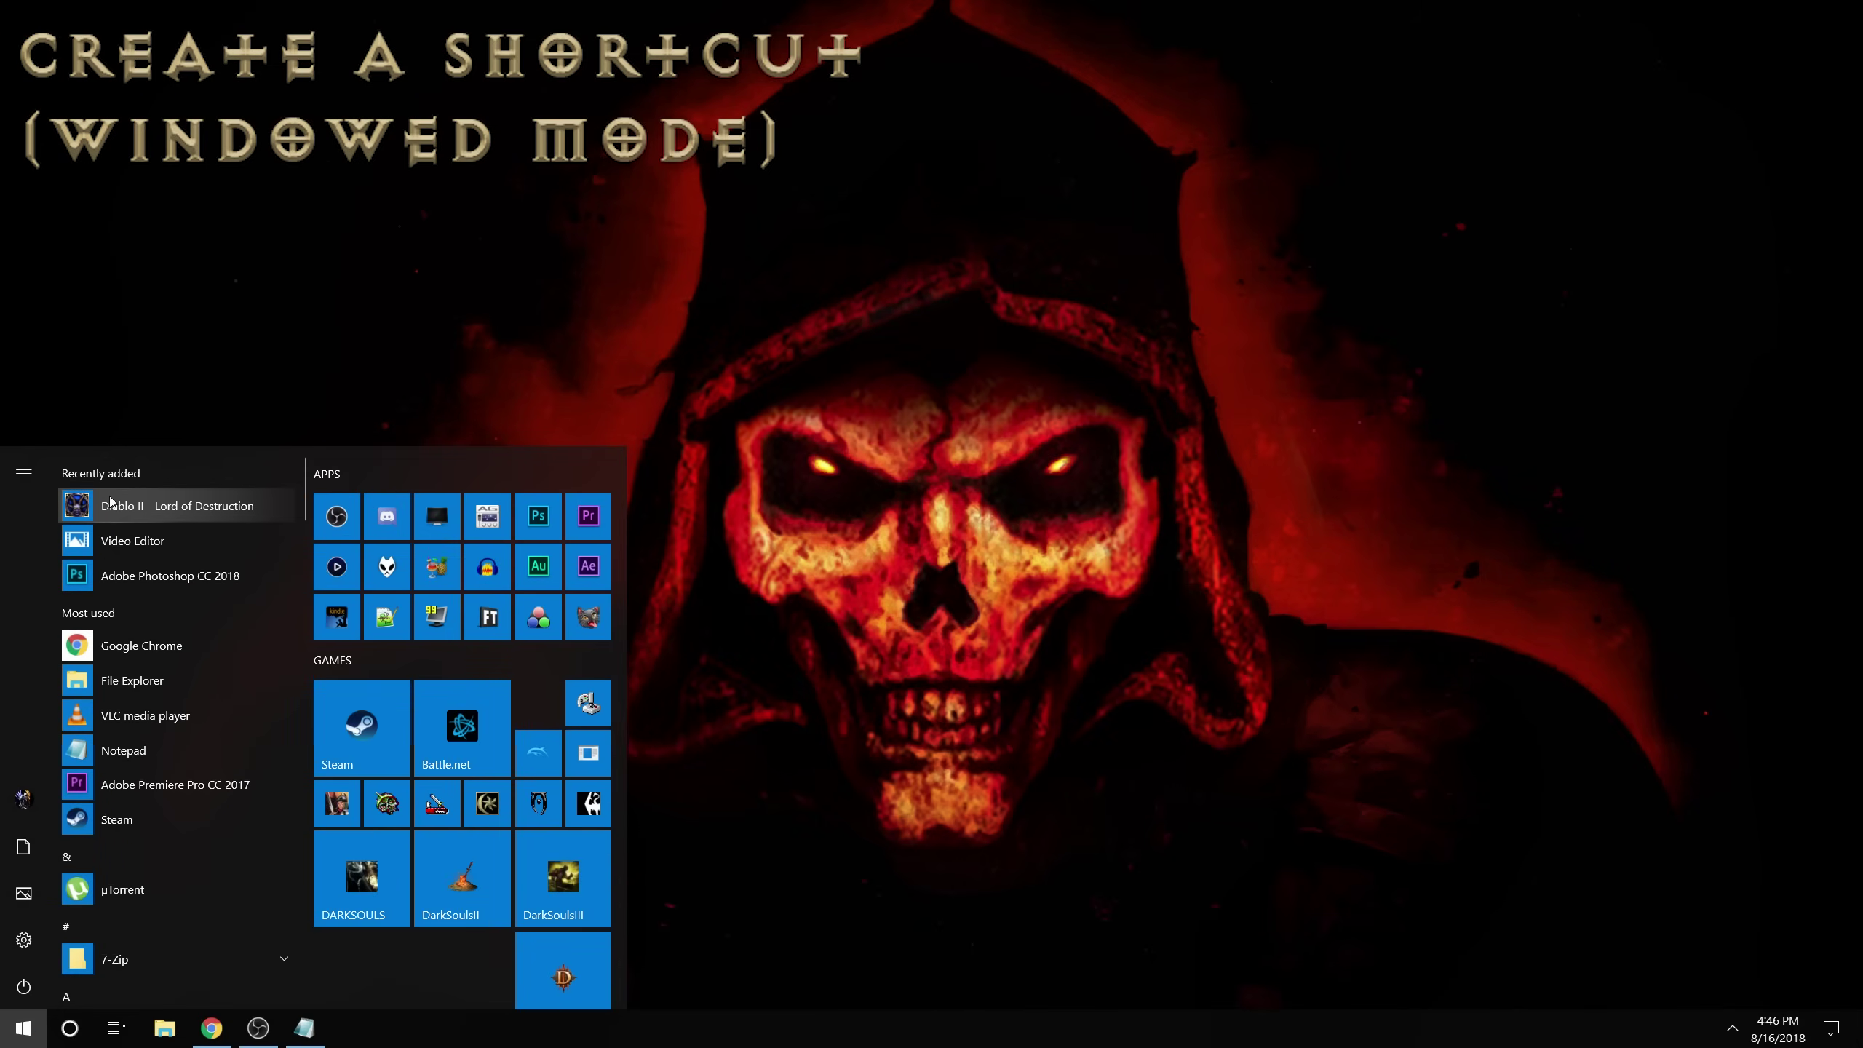
pyautogui.rightClick(114, 508)
pyautogui.press('Escape')
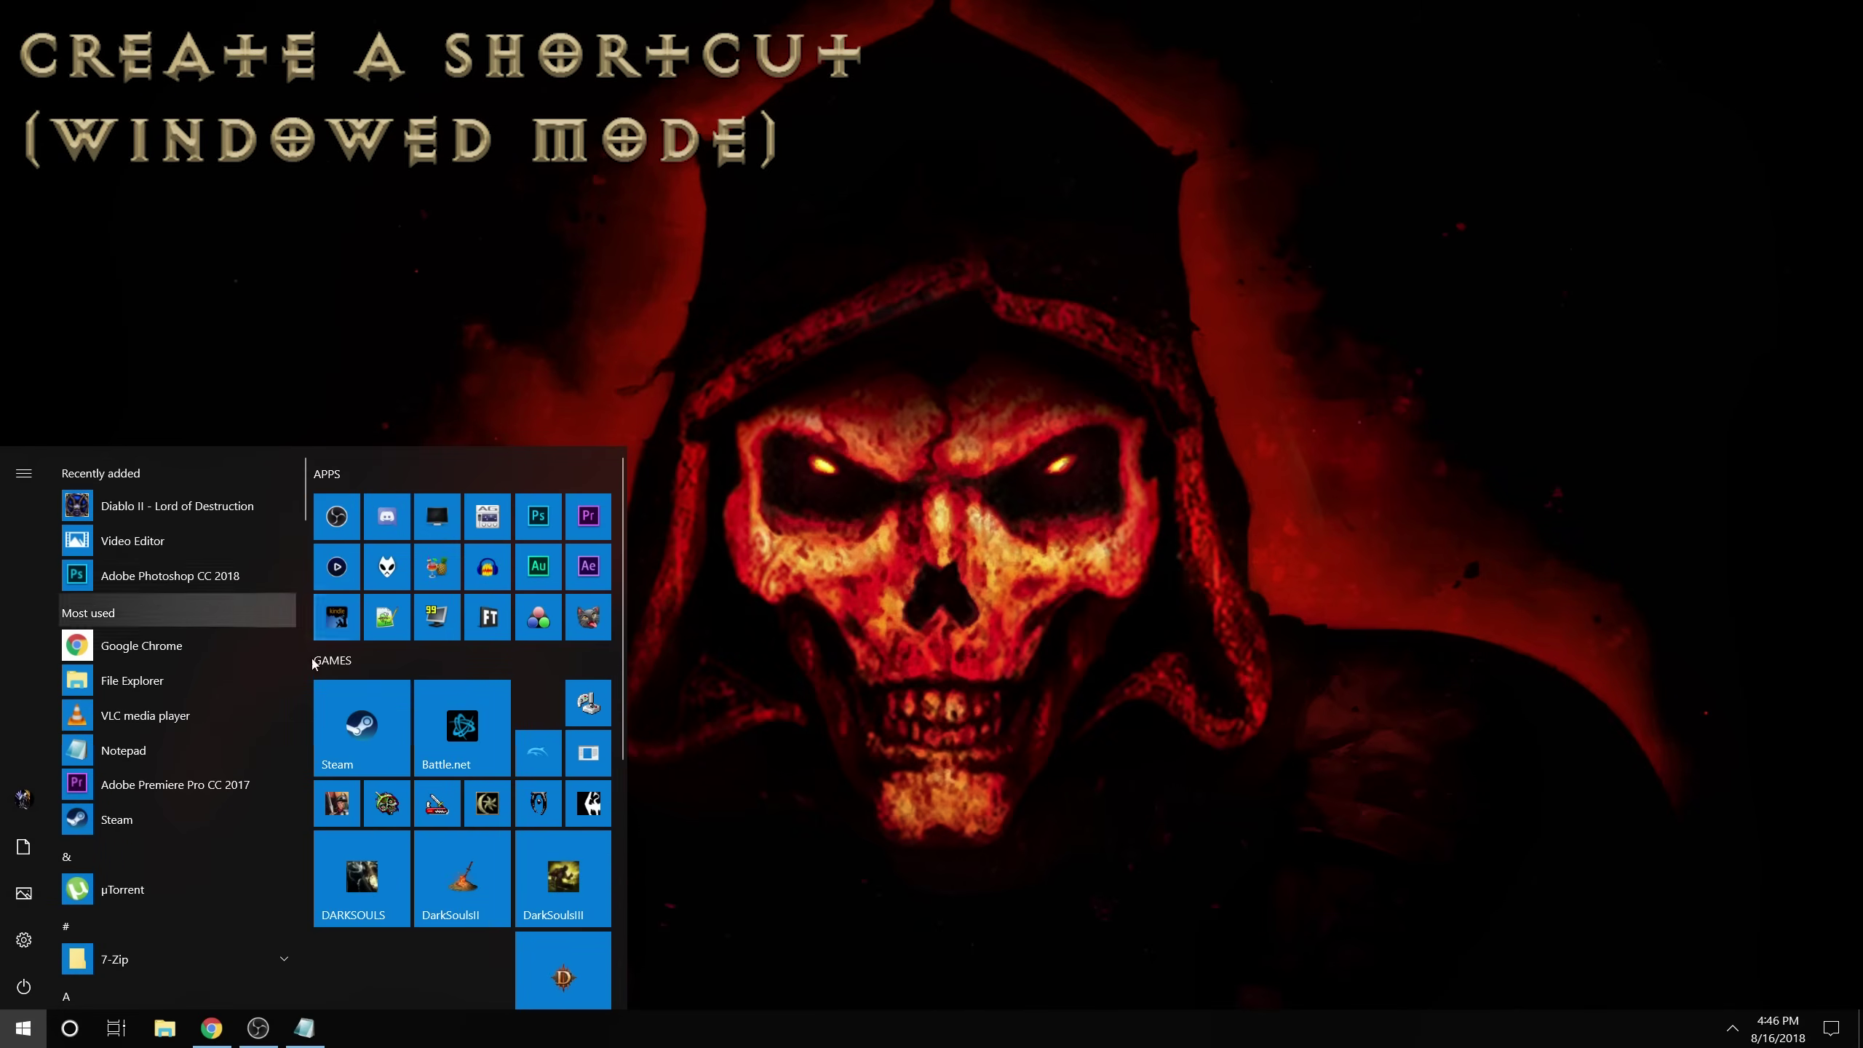
pyautogui.scroll(-2, 400, 799)
pyautogui.scroll(-2, 400, 798)
pyautogui.moveTo(458, 895); pyautogui.dragTo(443, 715)
pyautogui.scroll(2, 444, 715)
pyautogui.rightClick(368, 926)
pyautogui.moveTo(532, 875)
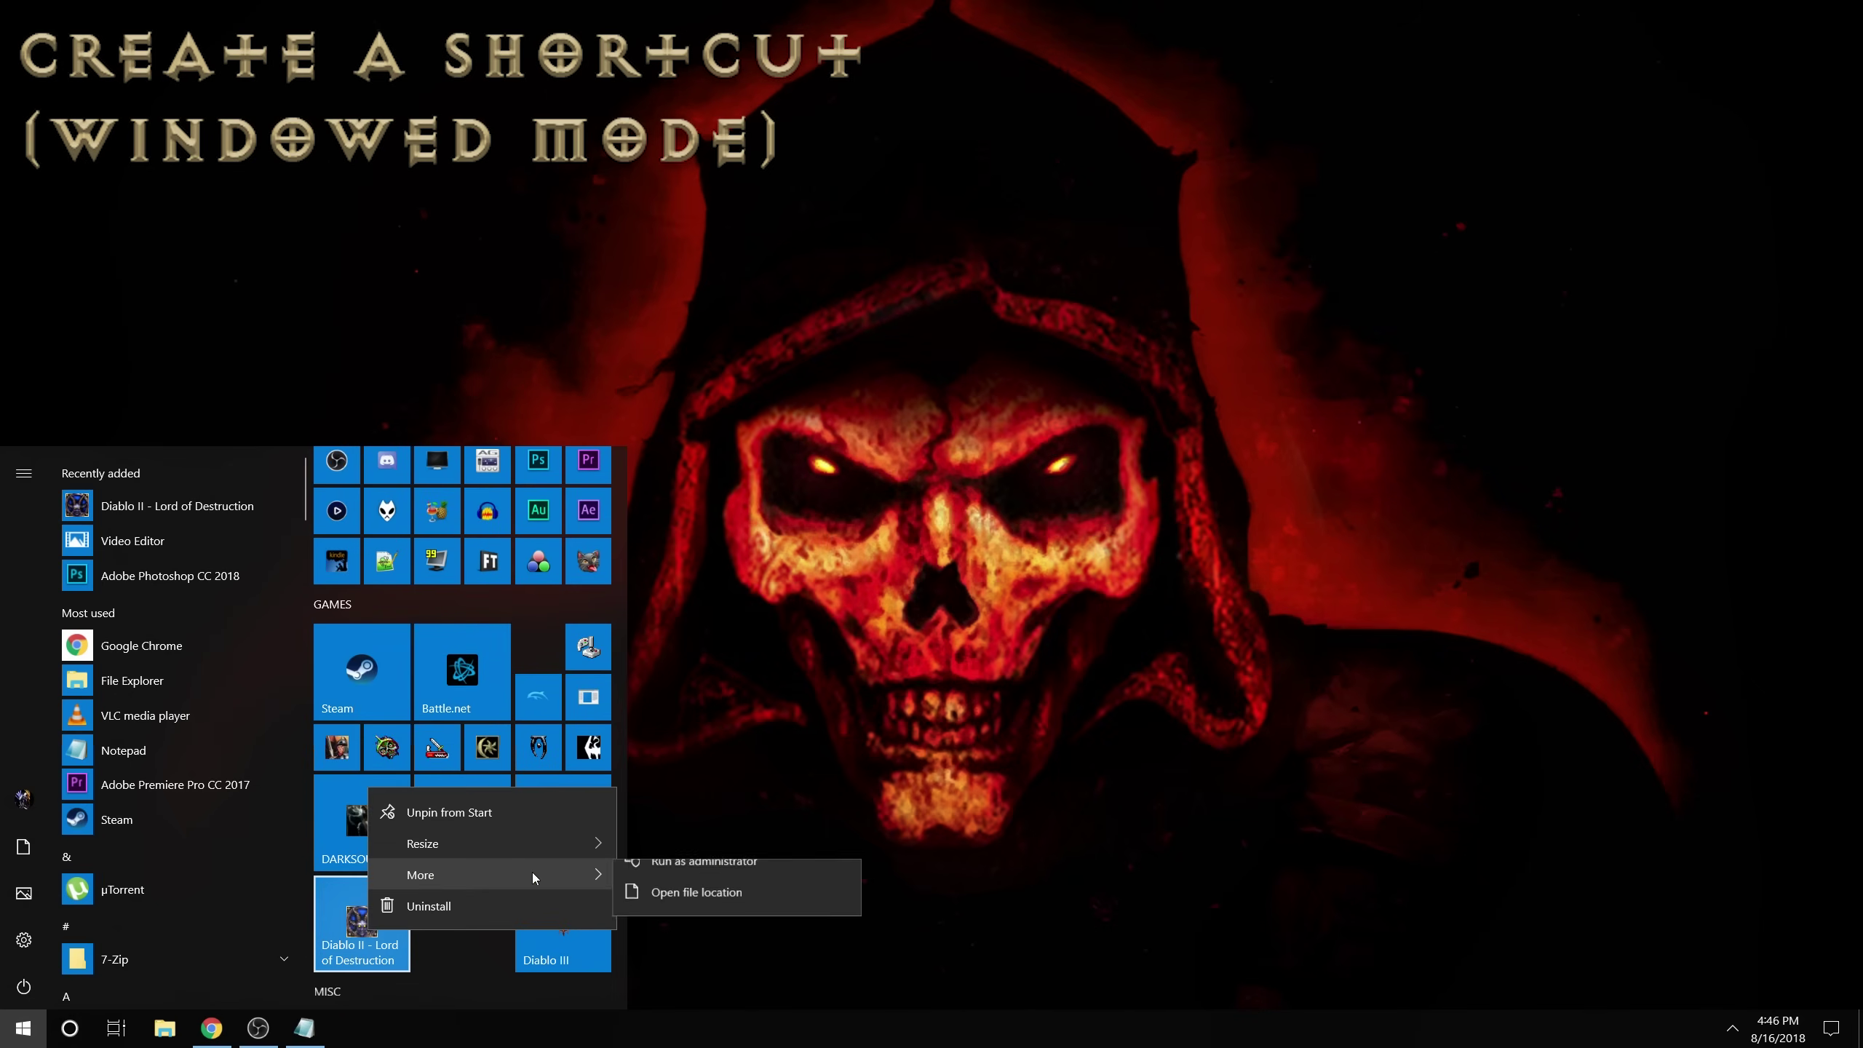
pyautogui.click(697, 947)
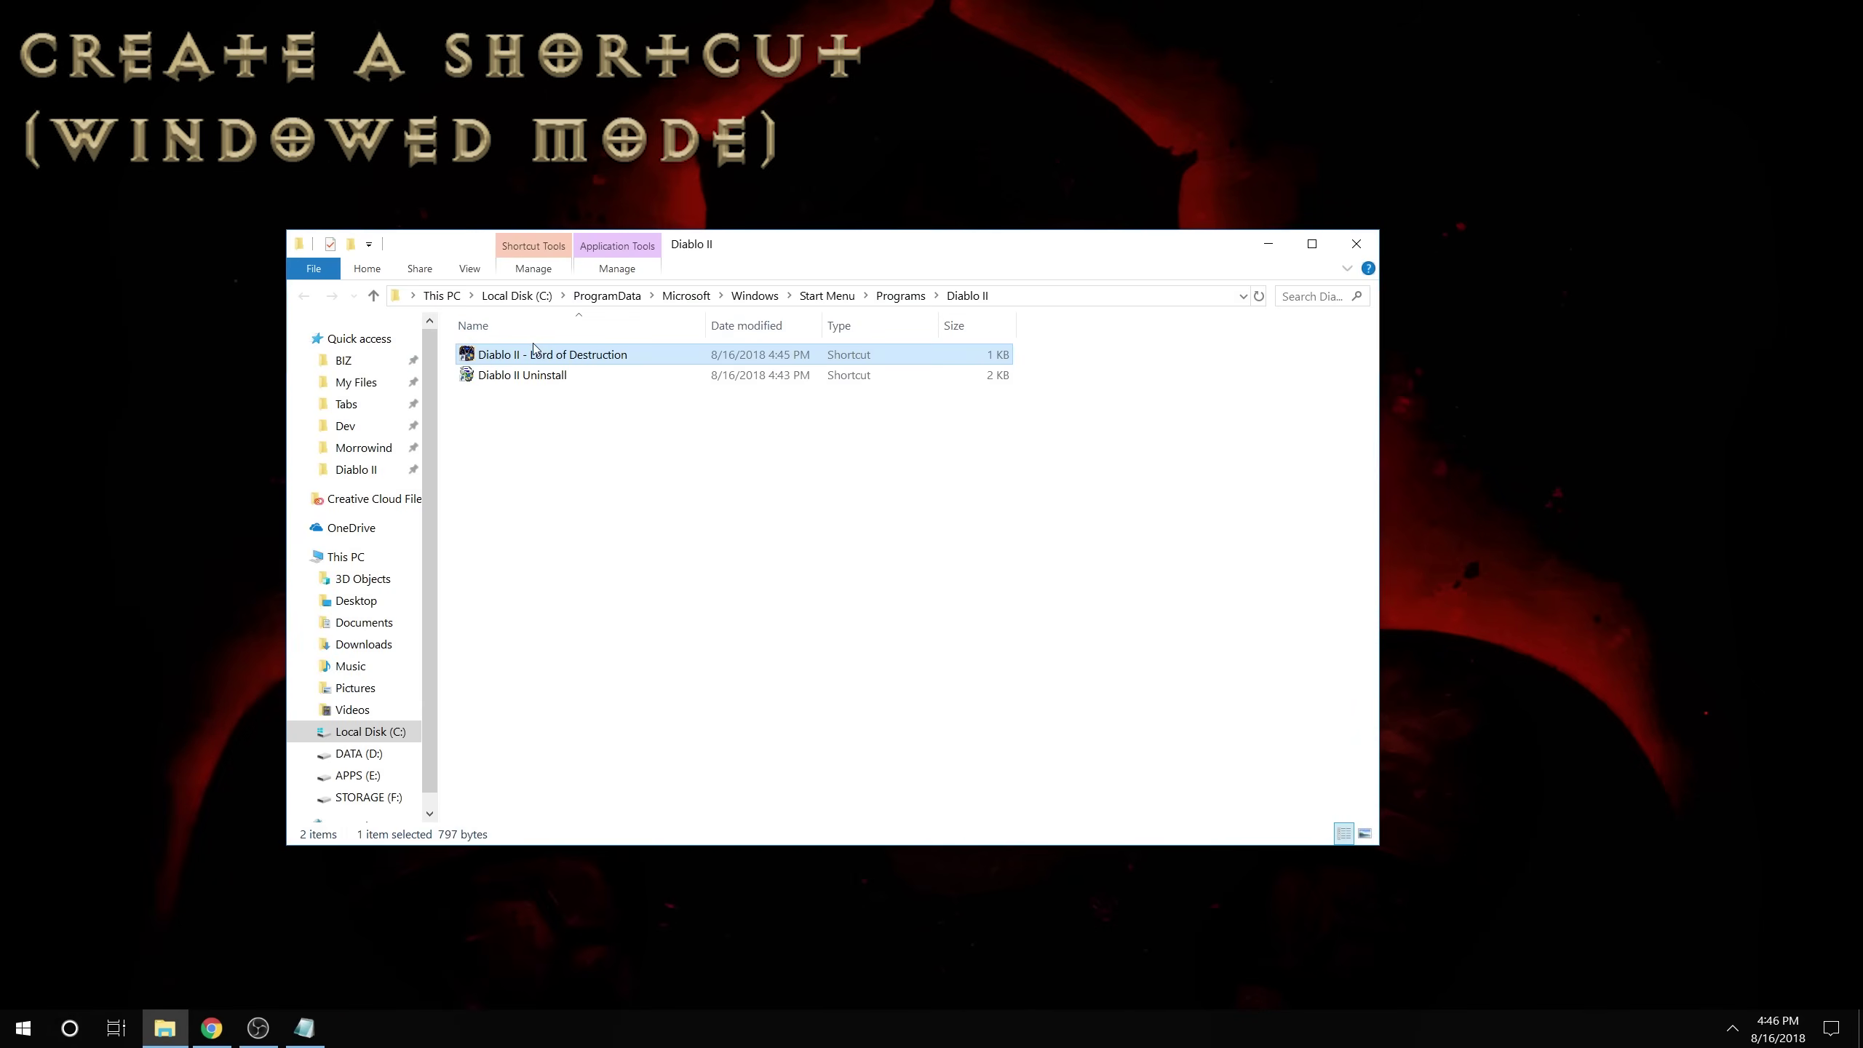
# Append -w -skiptobnet to the Lord of Destruction shortcut's Target, save, and close the folder.
pyautogui.rightClick(552, 359)
pyautogui.click(664, 780)
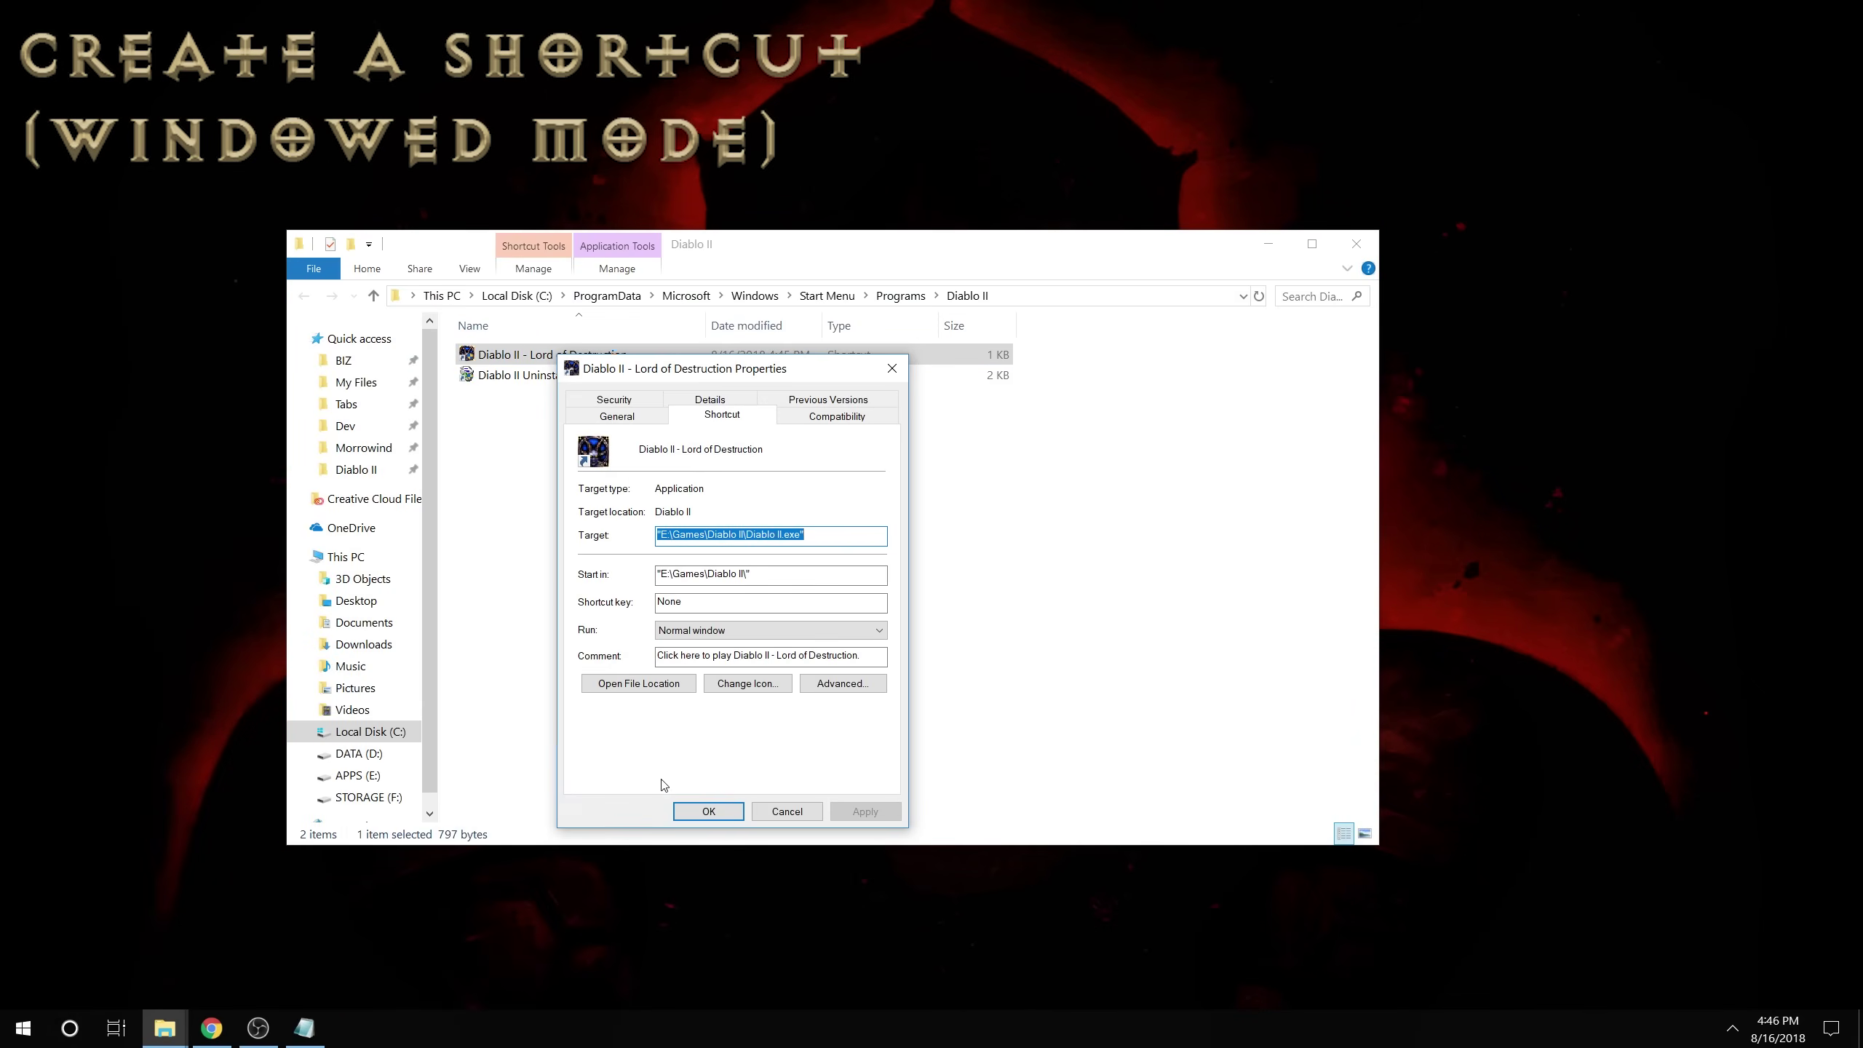
pyautogui.click(818, 535)
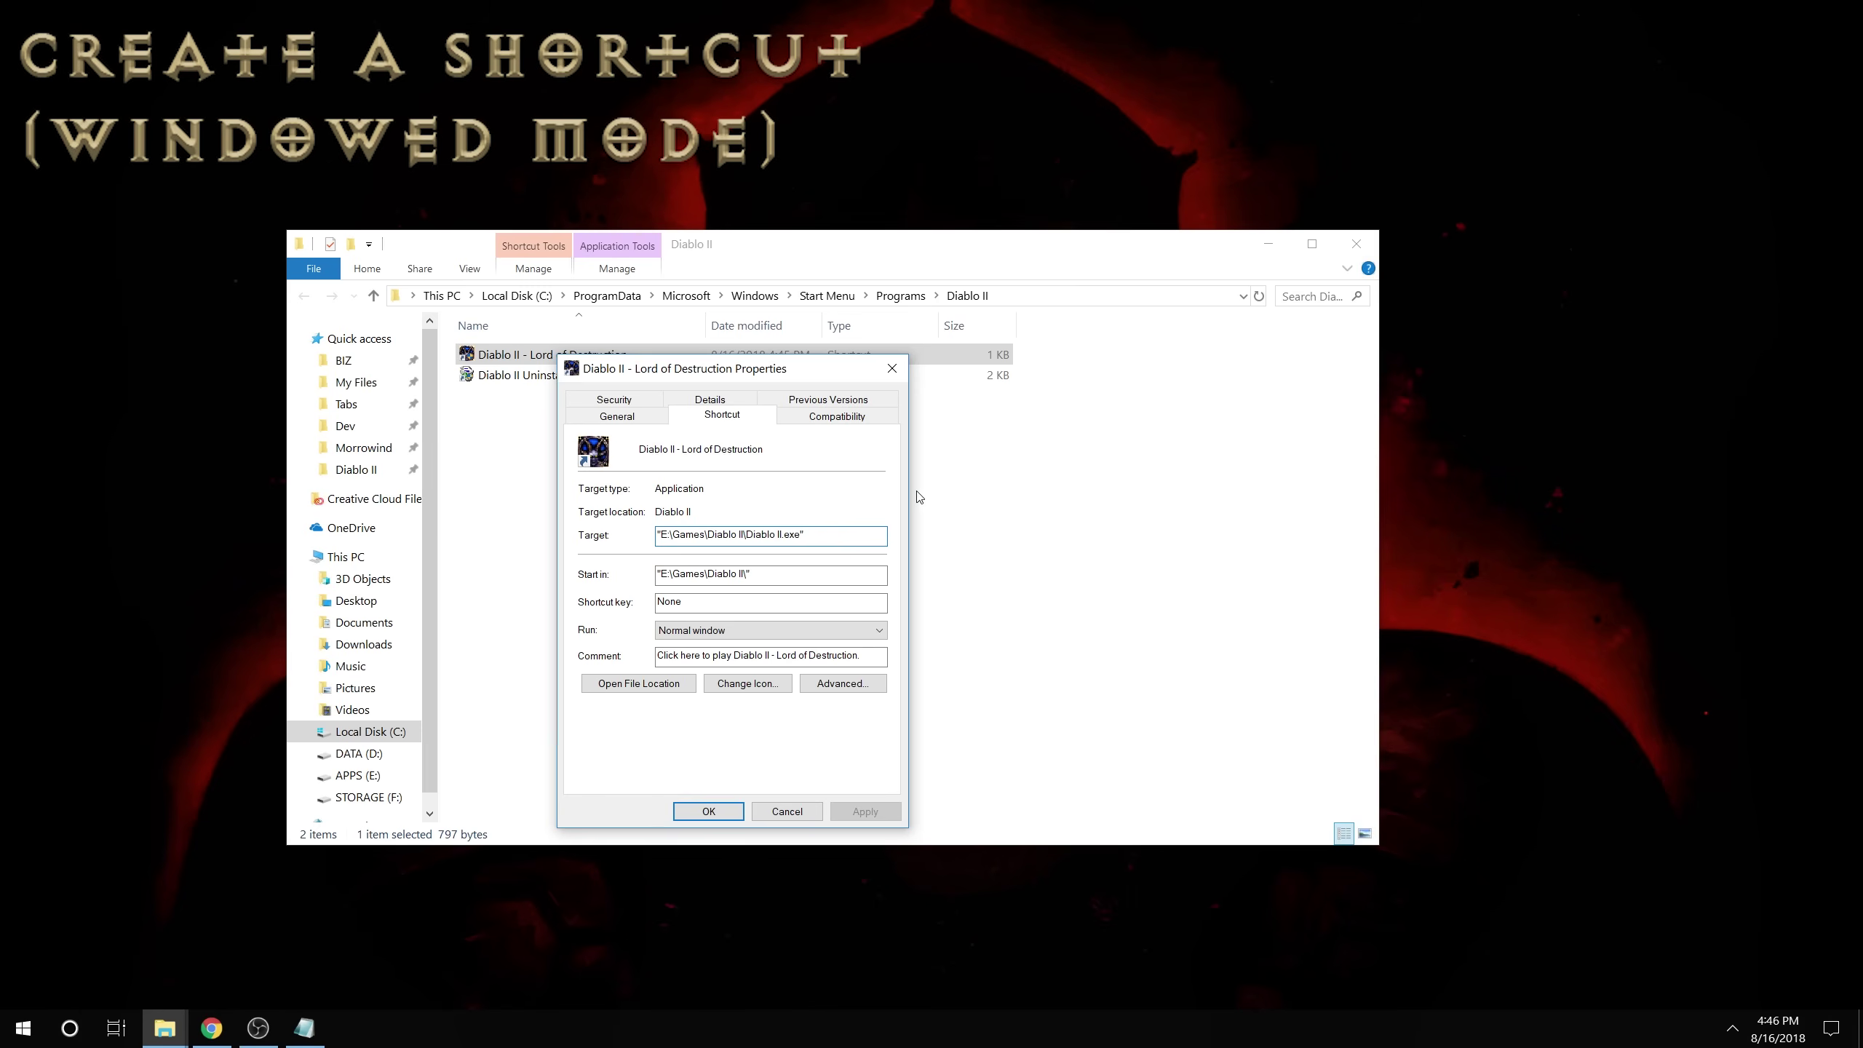
pyautogui.write('-e')
pyautogui.click(843, 816)
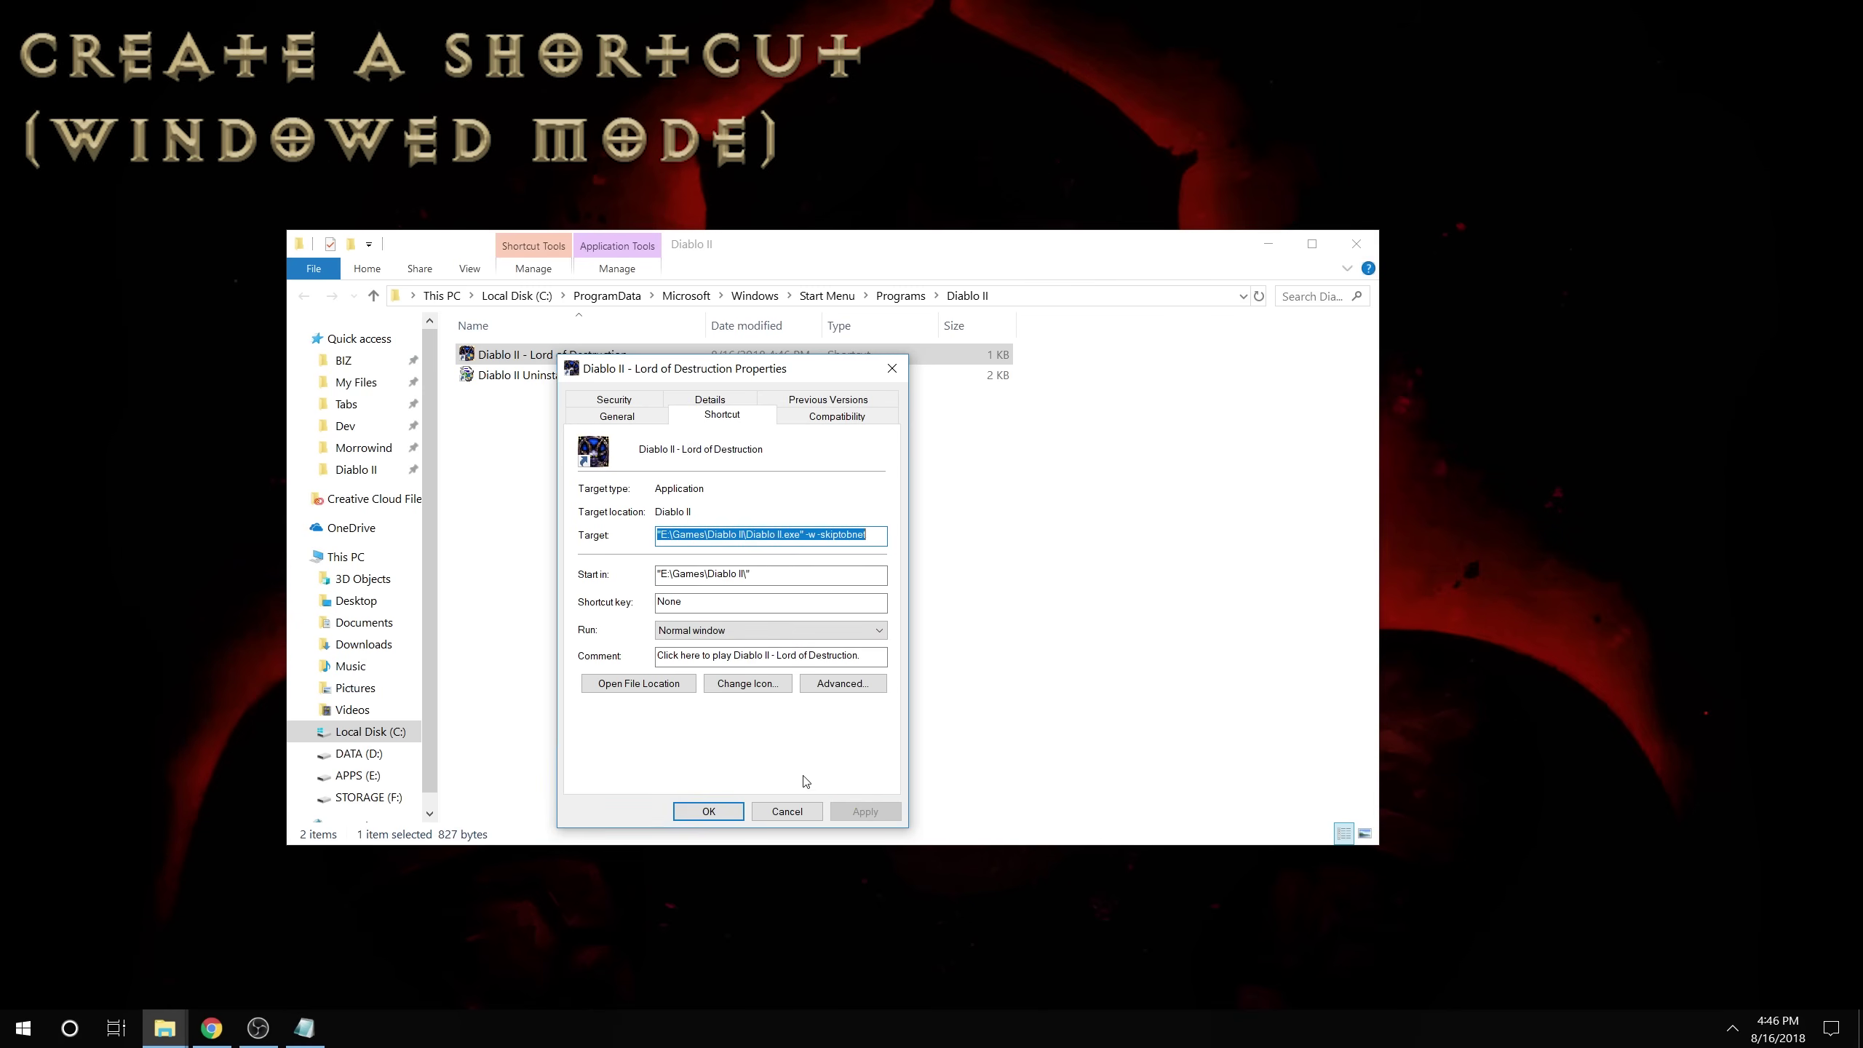
pyautogui.click(718, 813)
pyautogui.click(1357, 244)
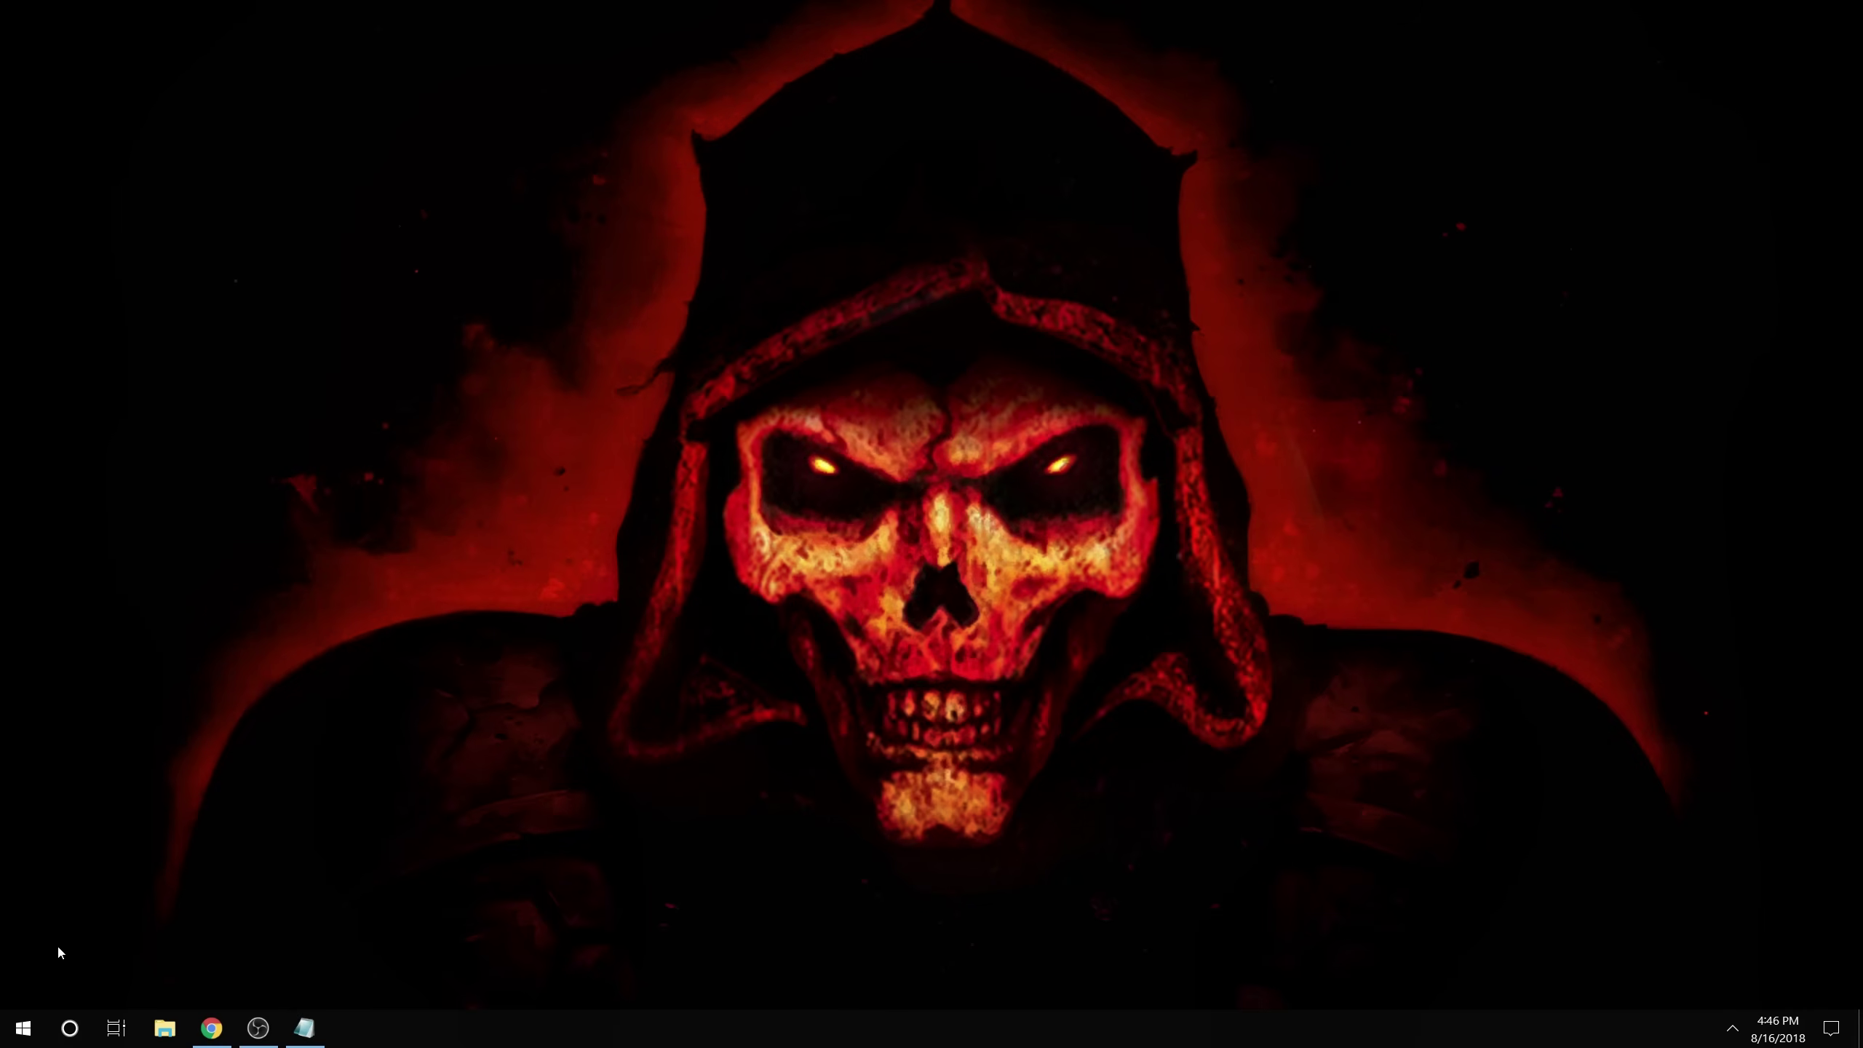
# Launch Diablo II – Lord of Destruction, log in with the level 90 Sorceress, and create a Hell game.
pyautogui.click(23, 1027)
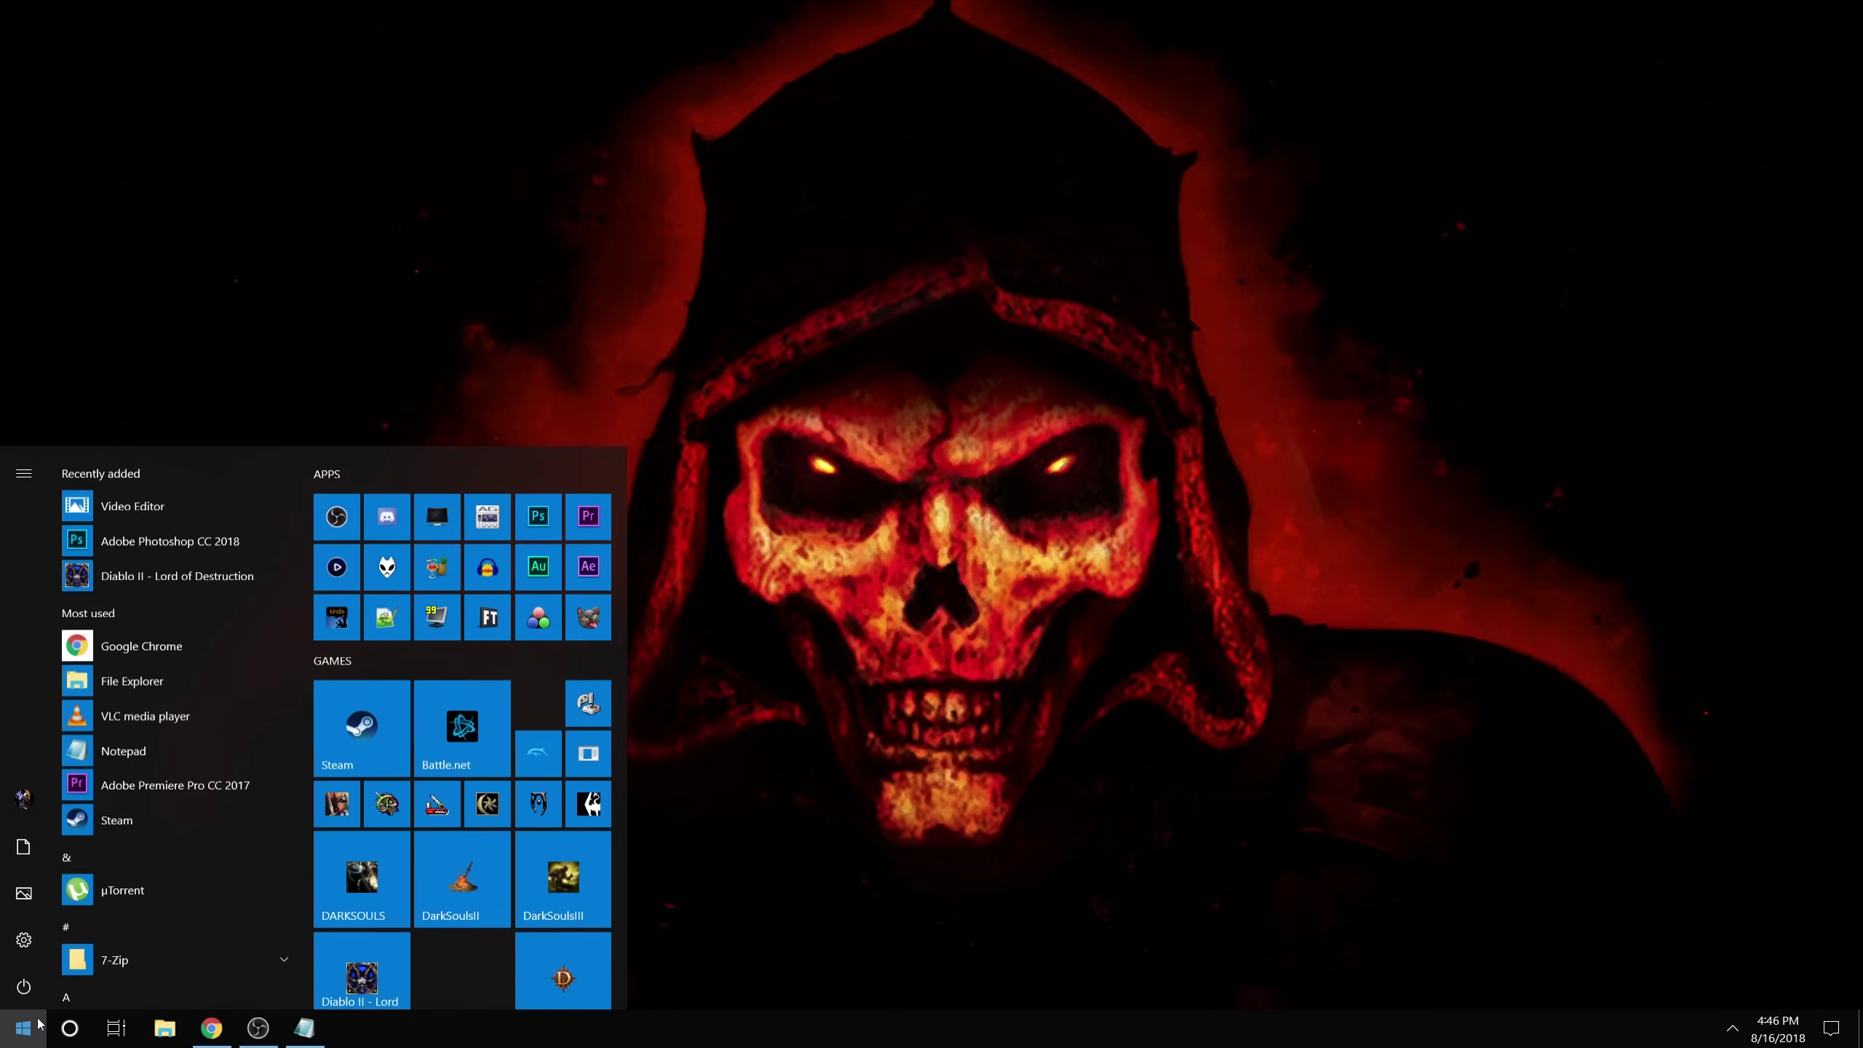
pyautogui.click(387, 982)
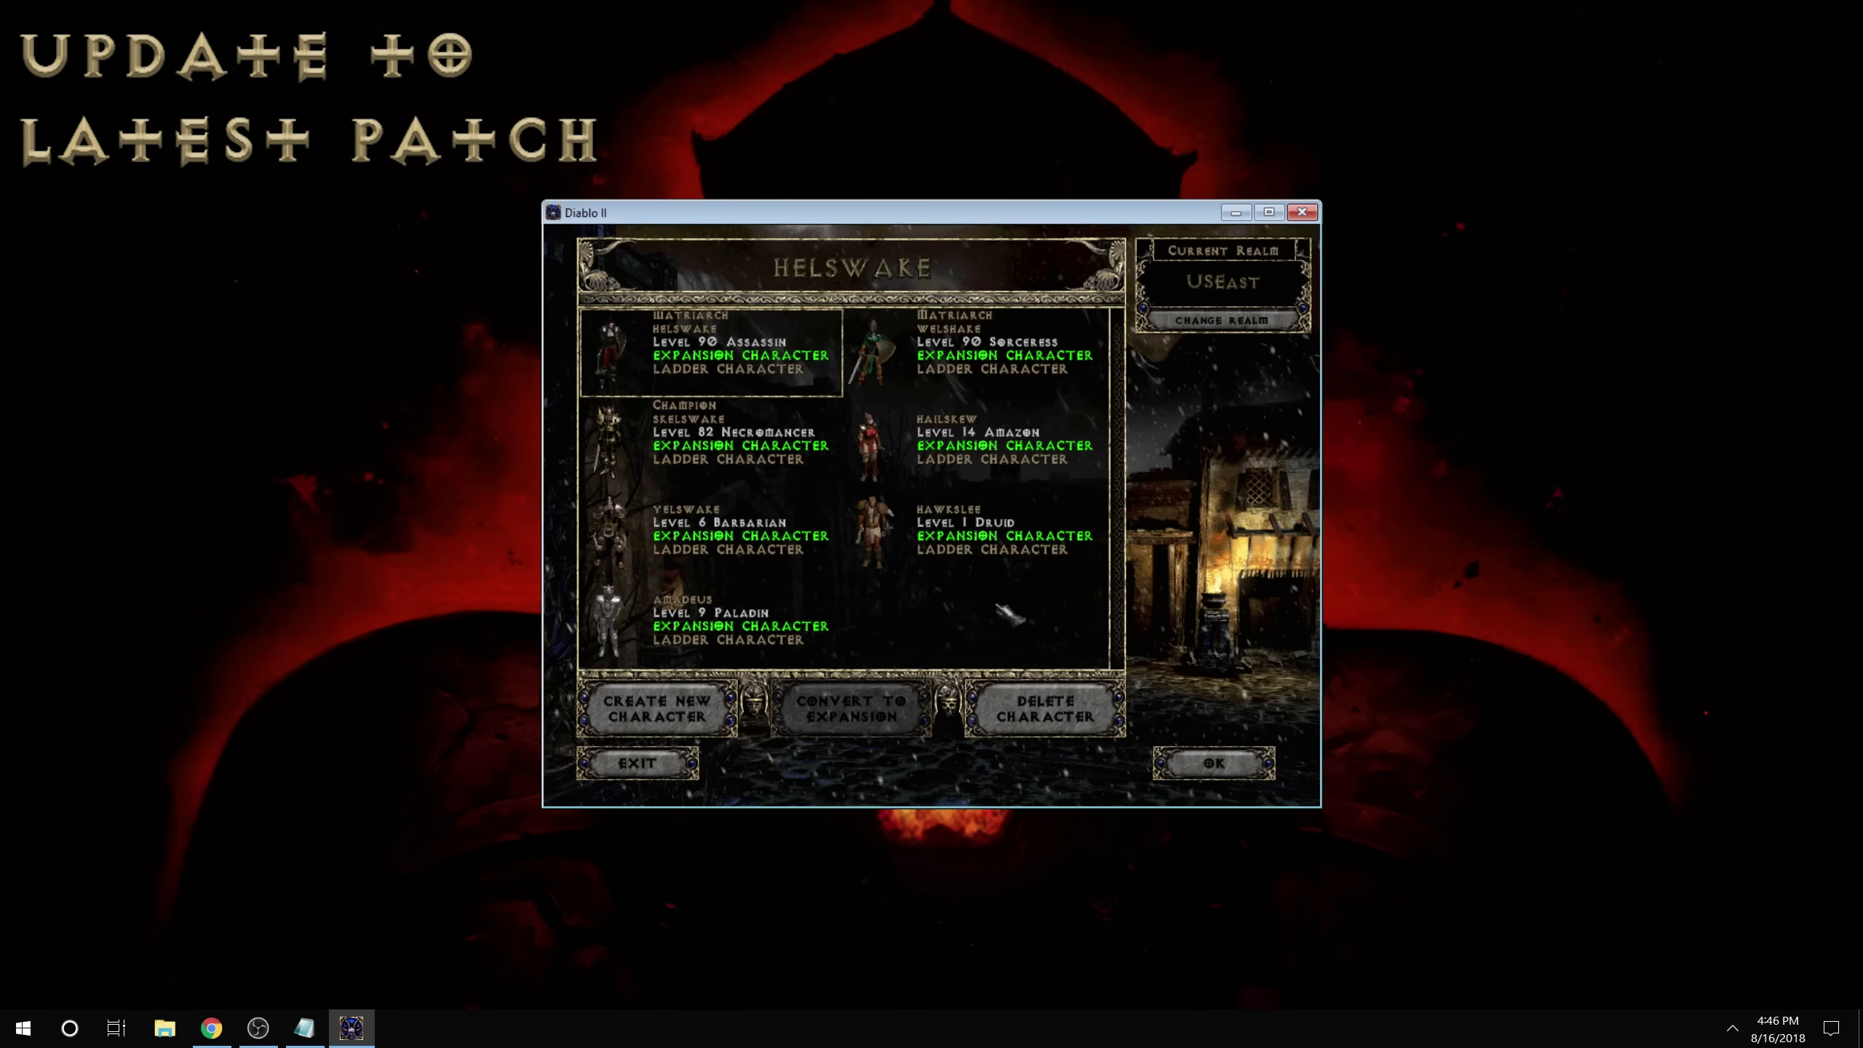
pyautogui.doubleClick(999, 376)
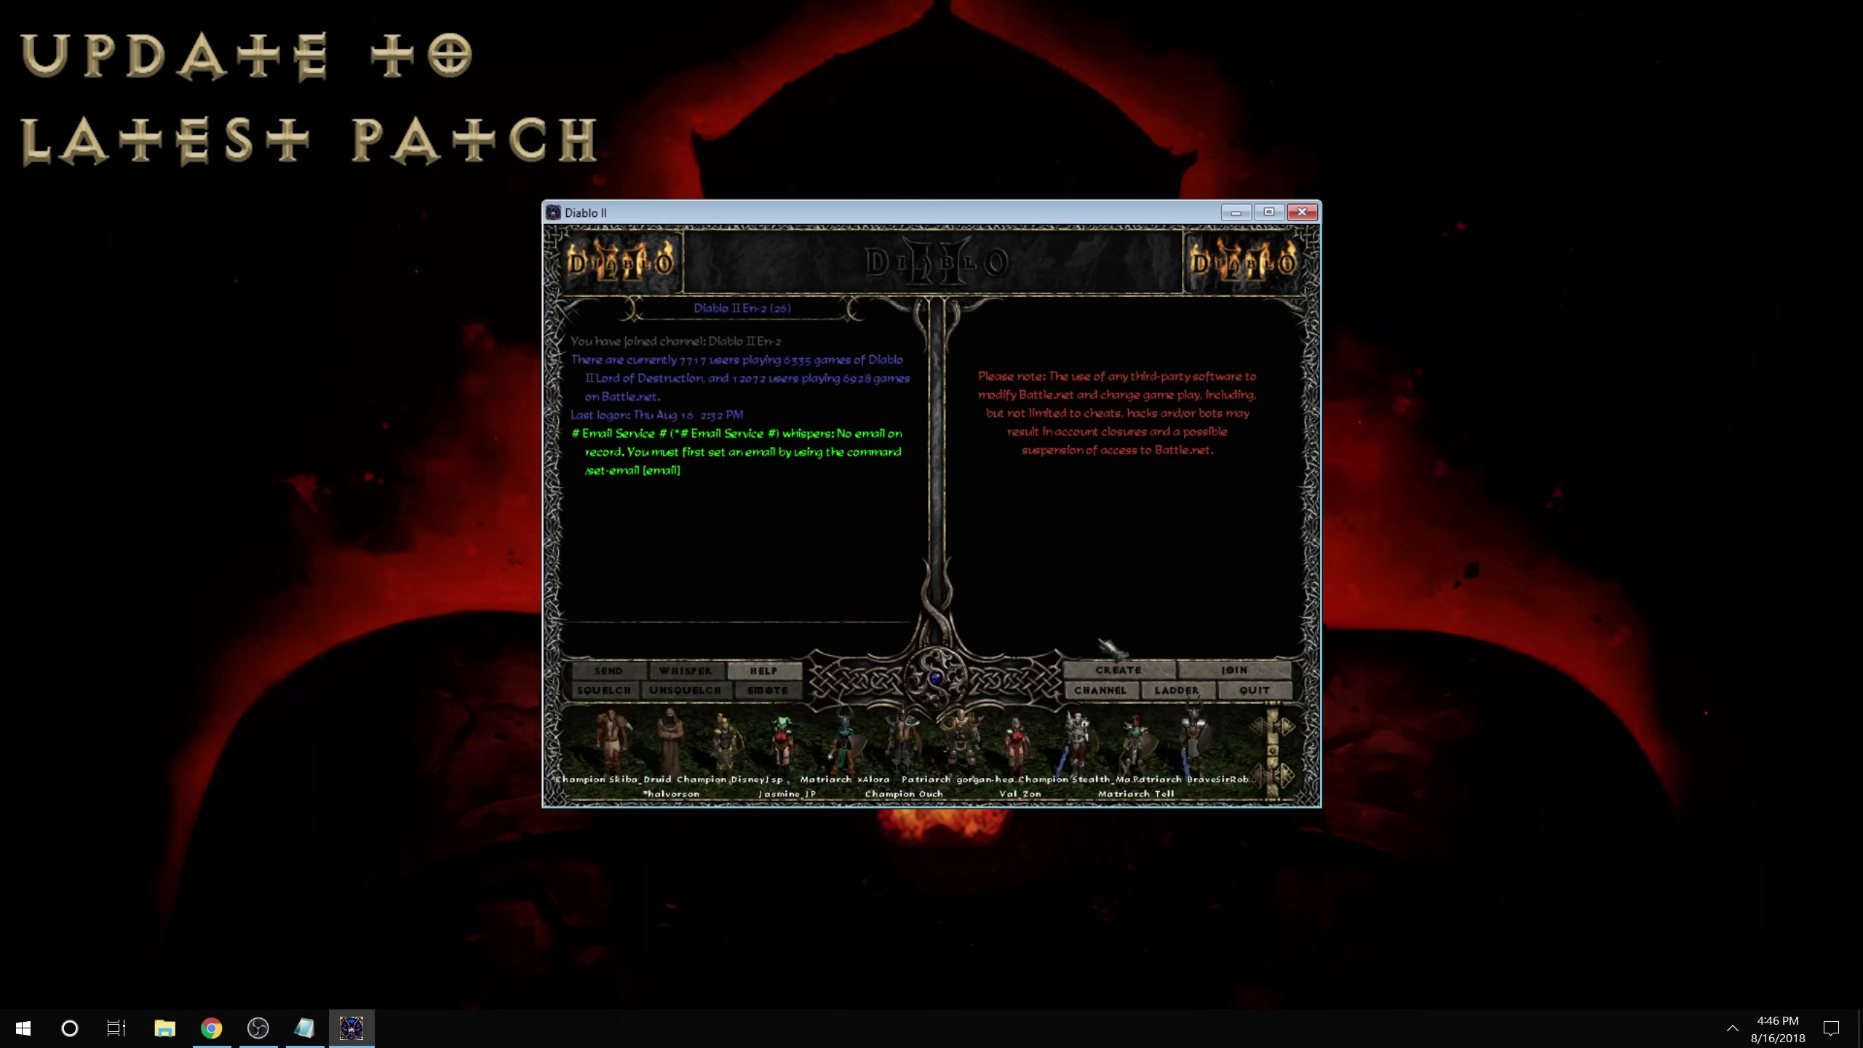
pyautogui.click(1144, 671)
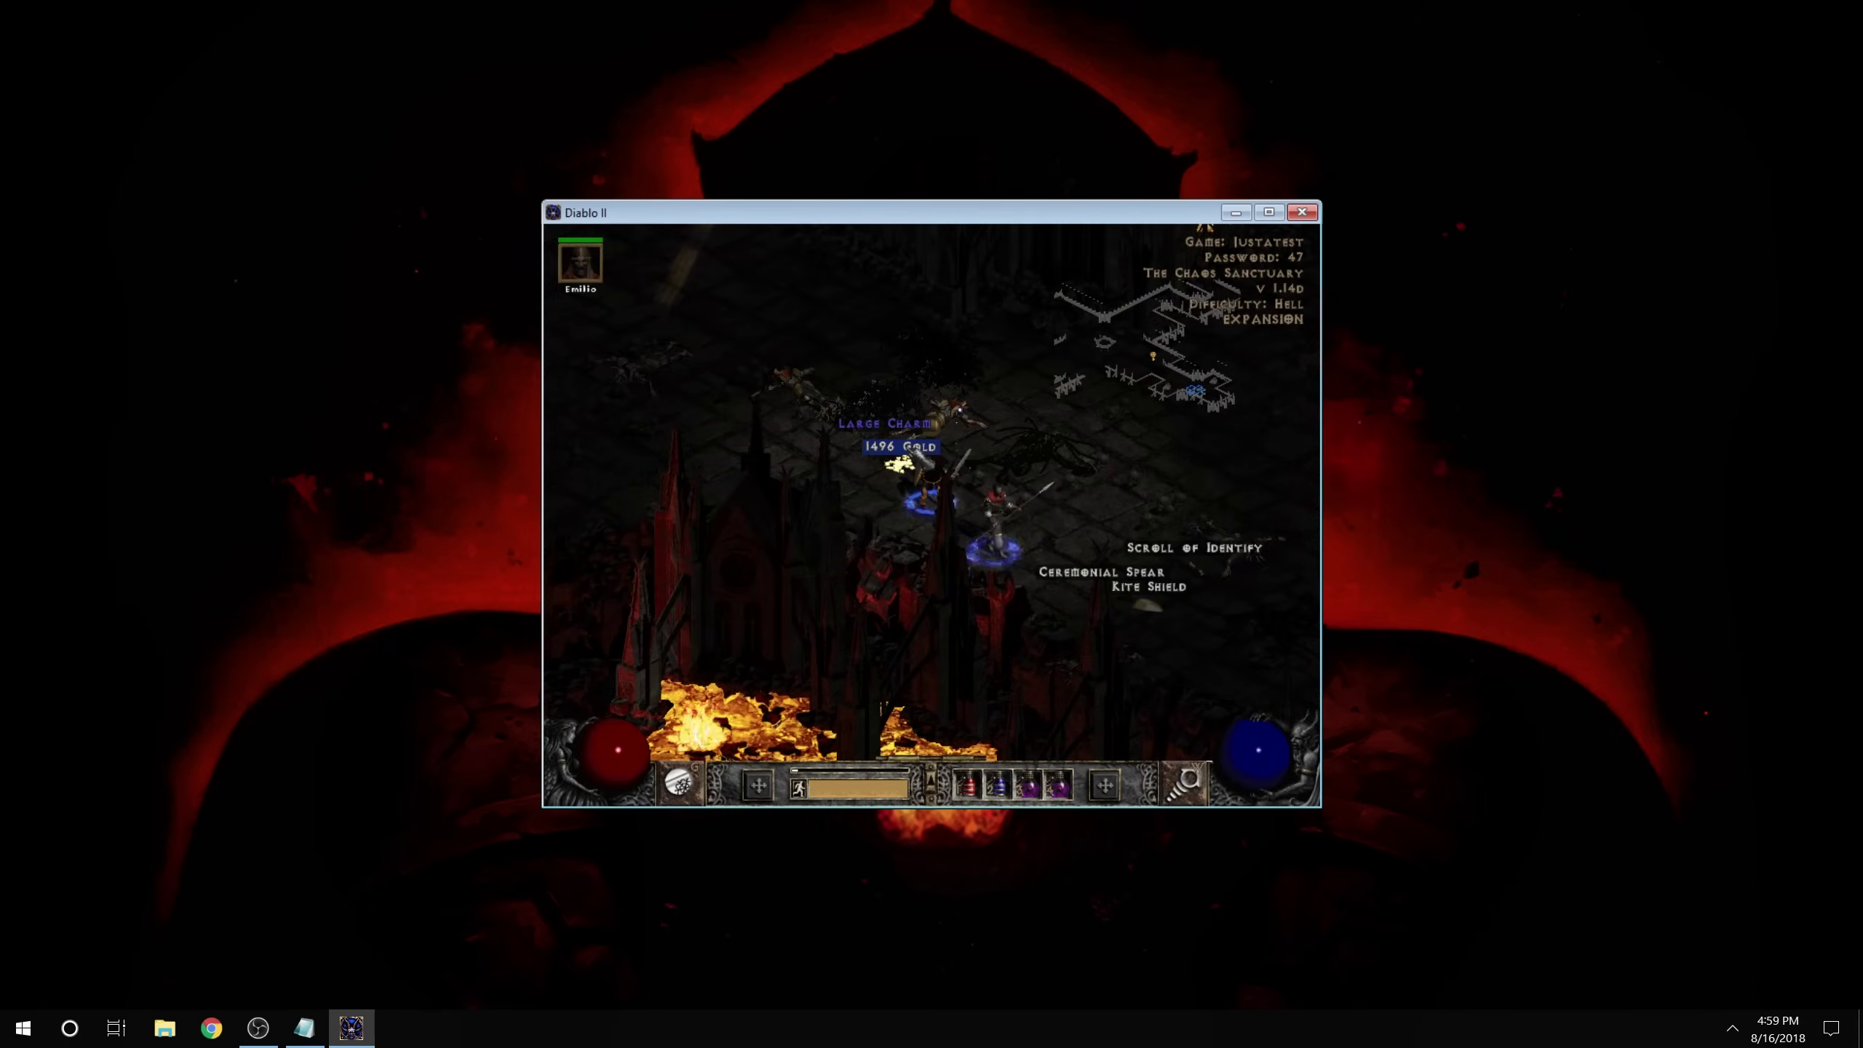
# Enlarge the game window and teleport the Sorceress east through the Chaos Sanctuary.
pyautogui.doubleClick(908, 206)
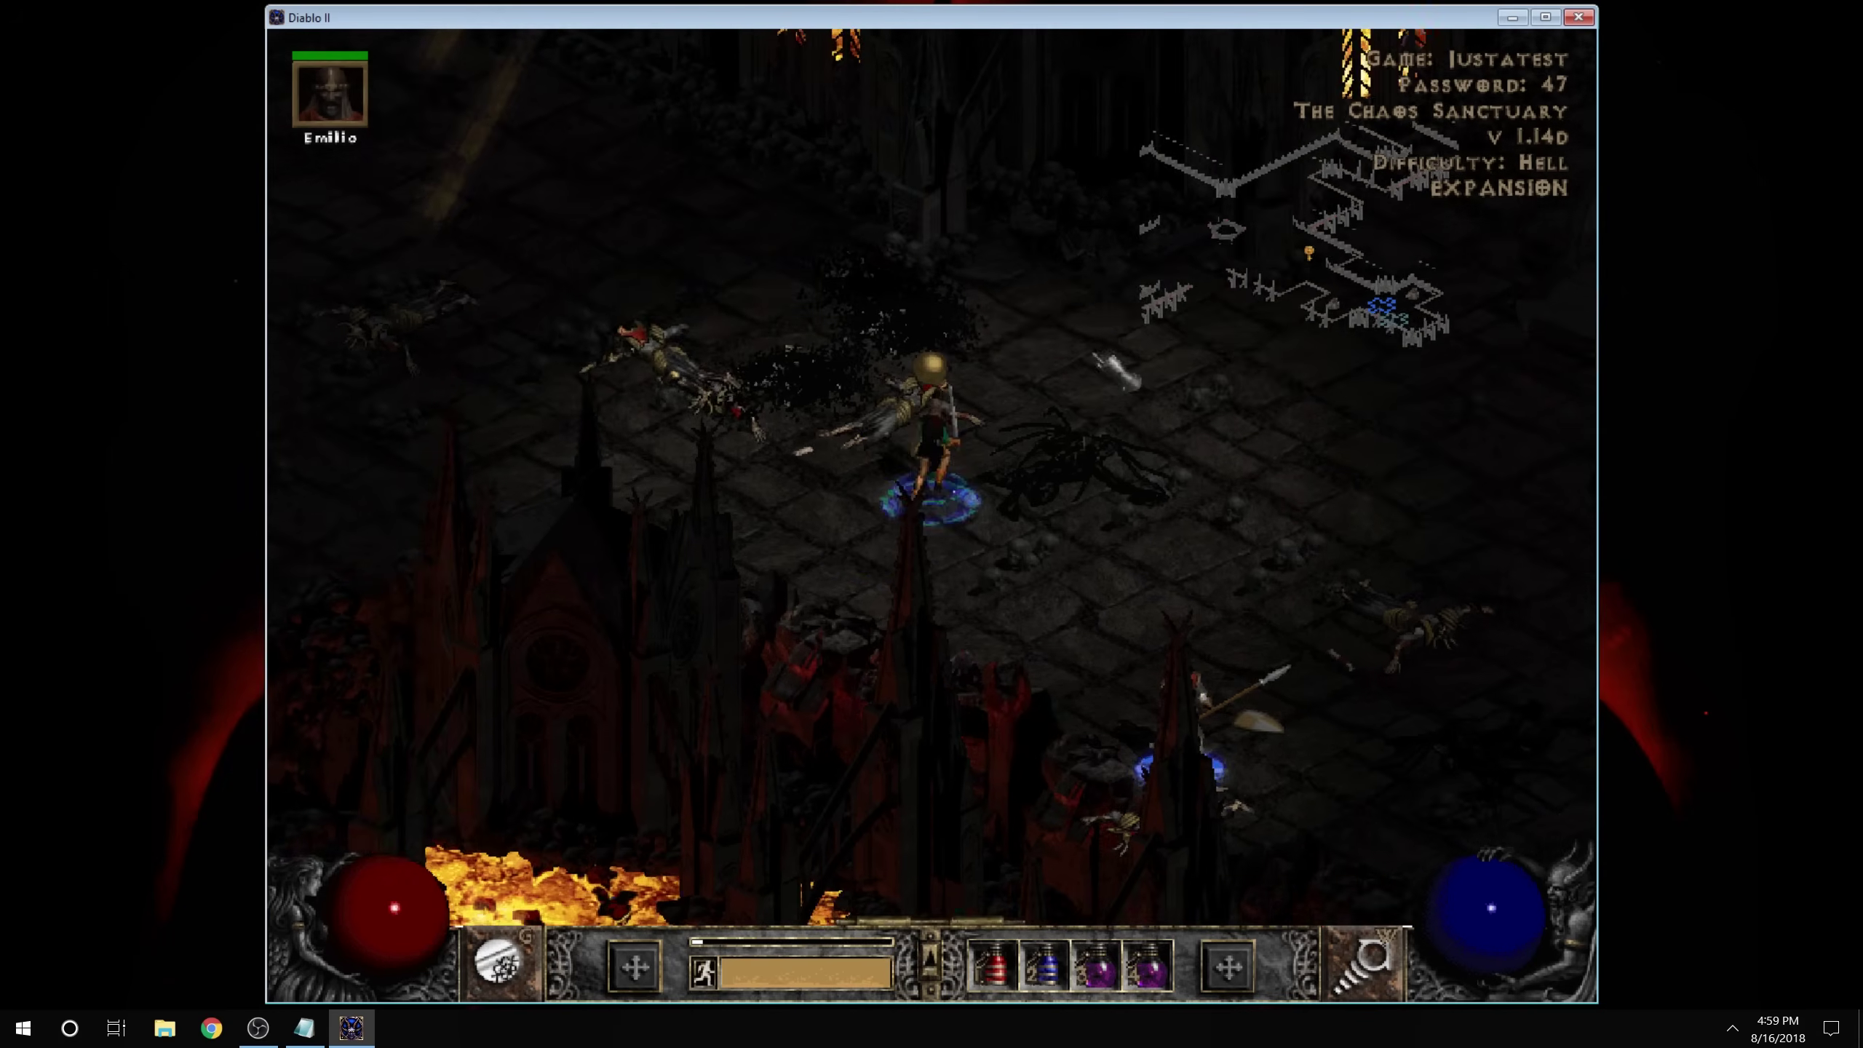
pyautogui.press('alt')
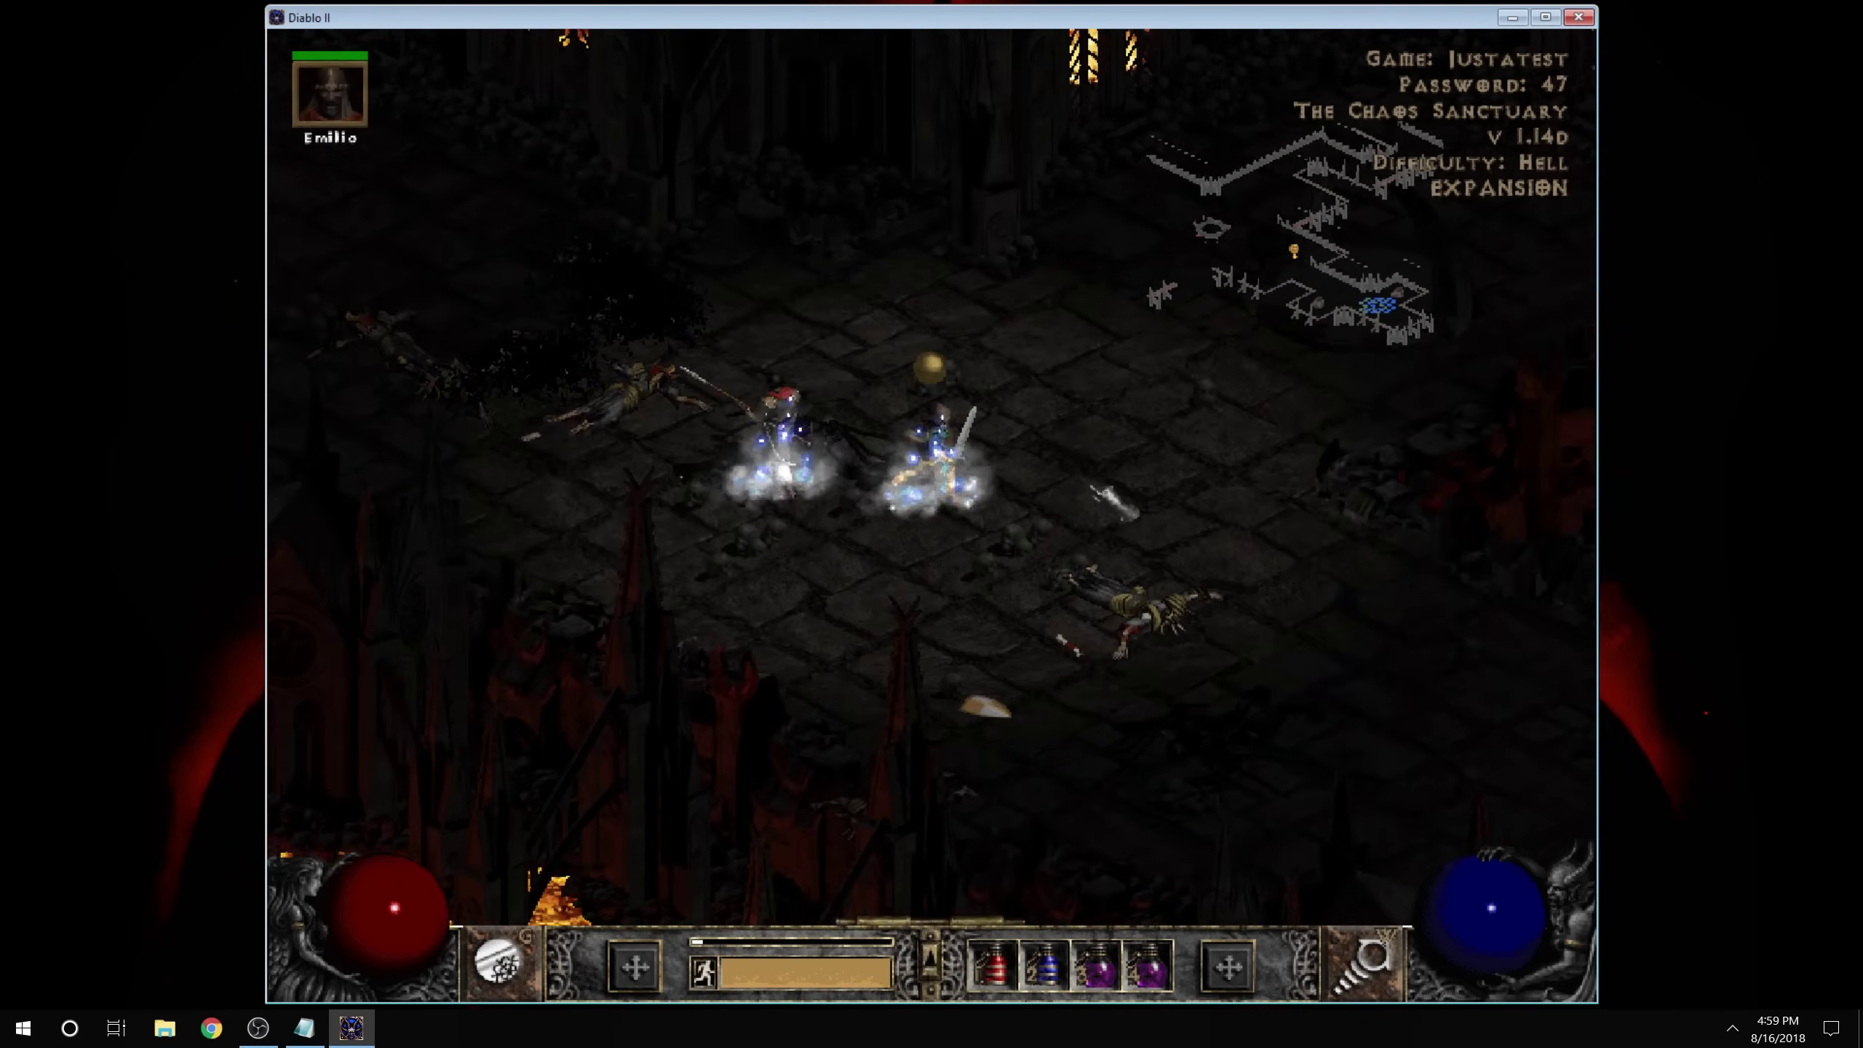
pyautogui.press('alt')
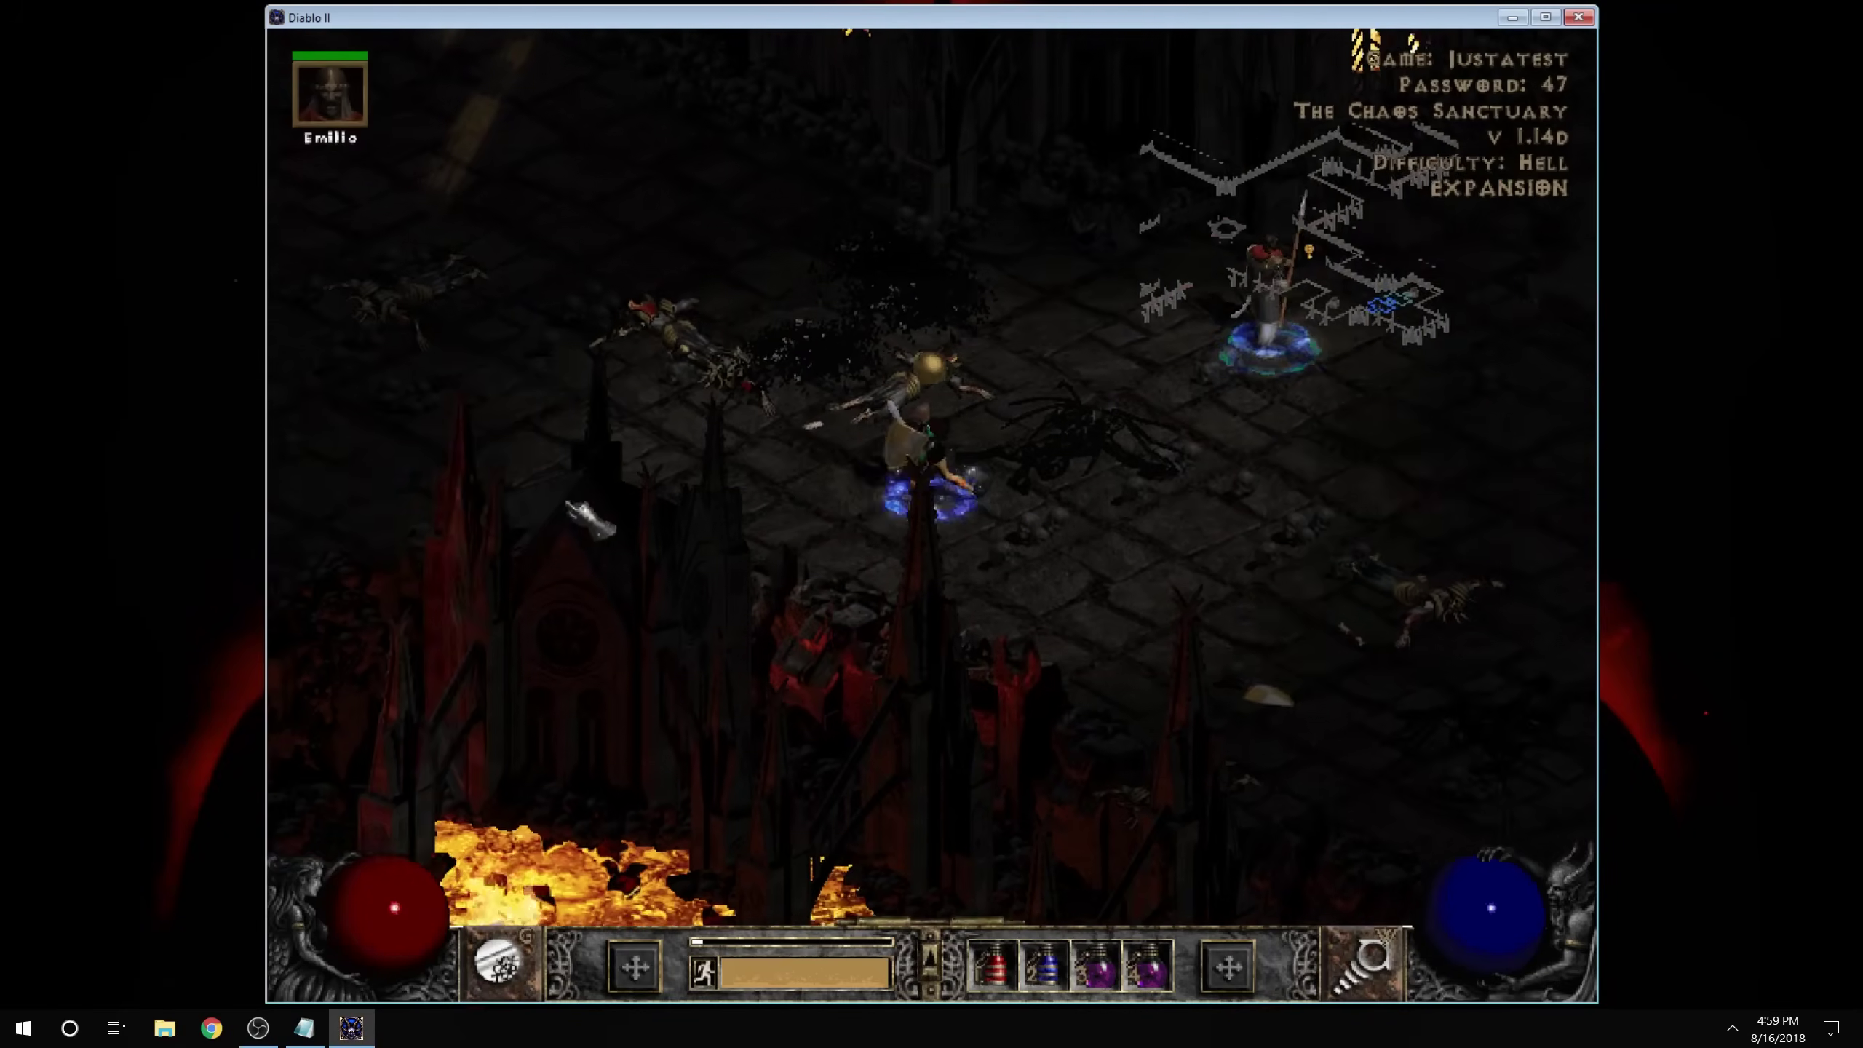
pyautogui.rightClick(1035, 501)
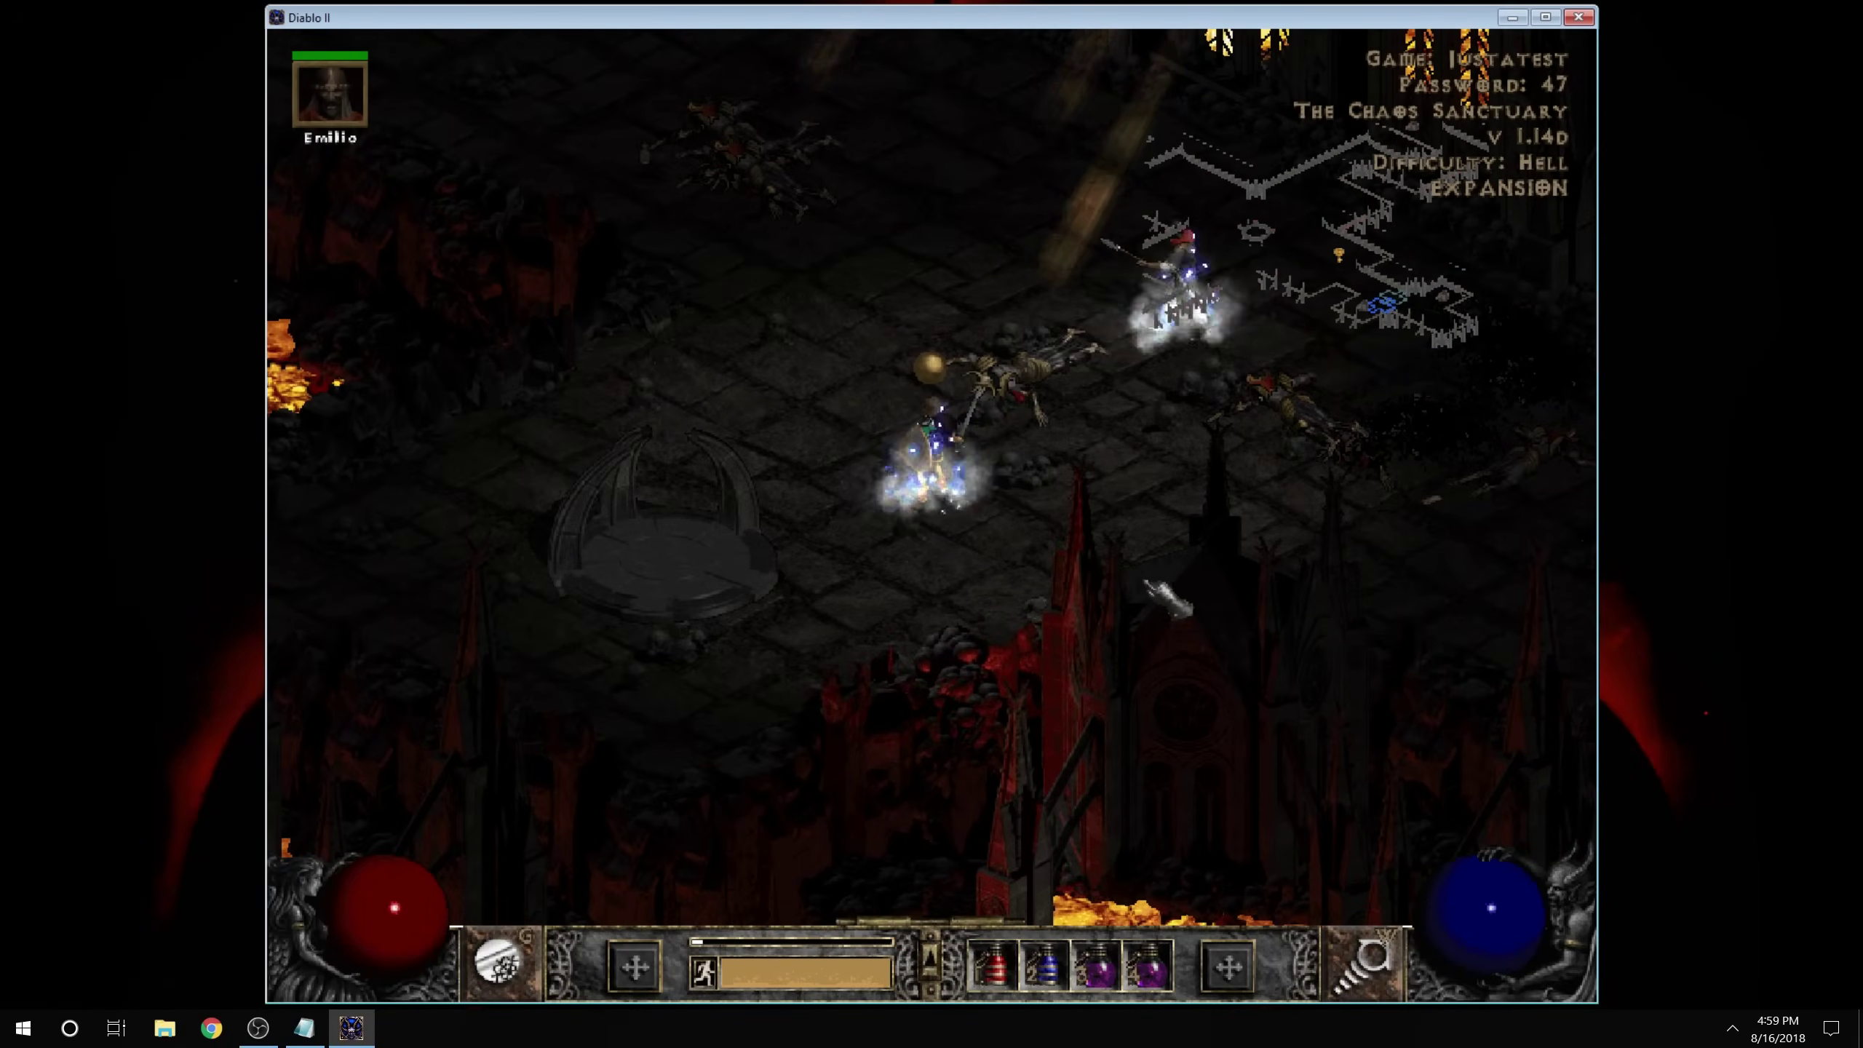
# Cast lightning (F2) at the demons, then switch back to Teleport and jump up-left.
pyautogui.press('F2')
pyautogui.rightClick(1112, 566)
pyautogui.press('s')
pyautogui.rightClick(667, 205)
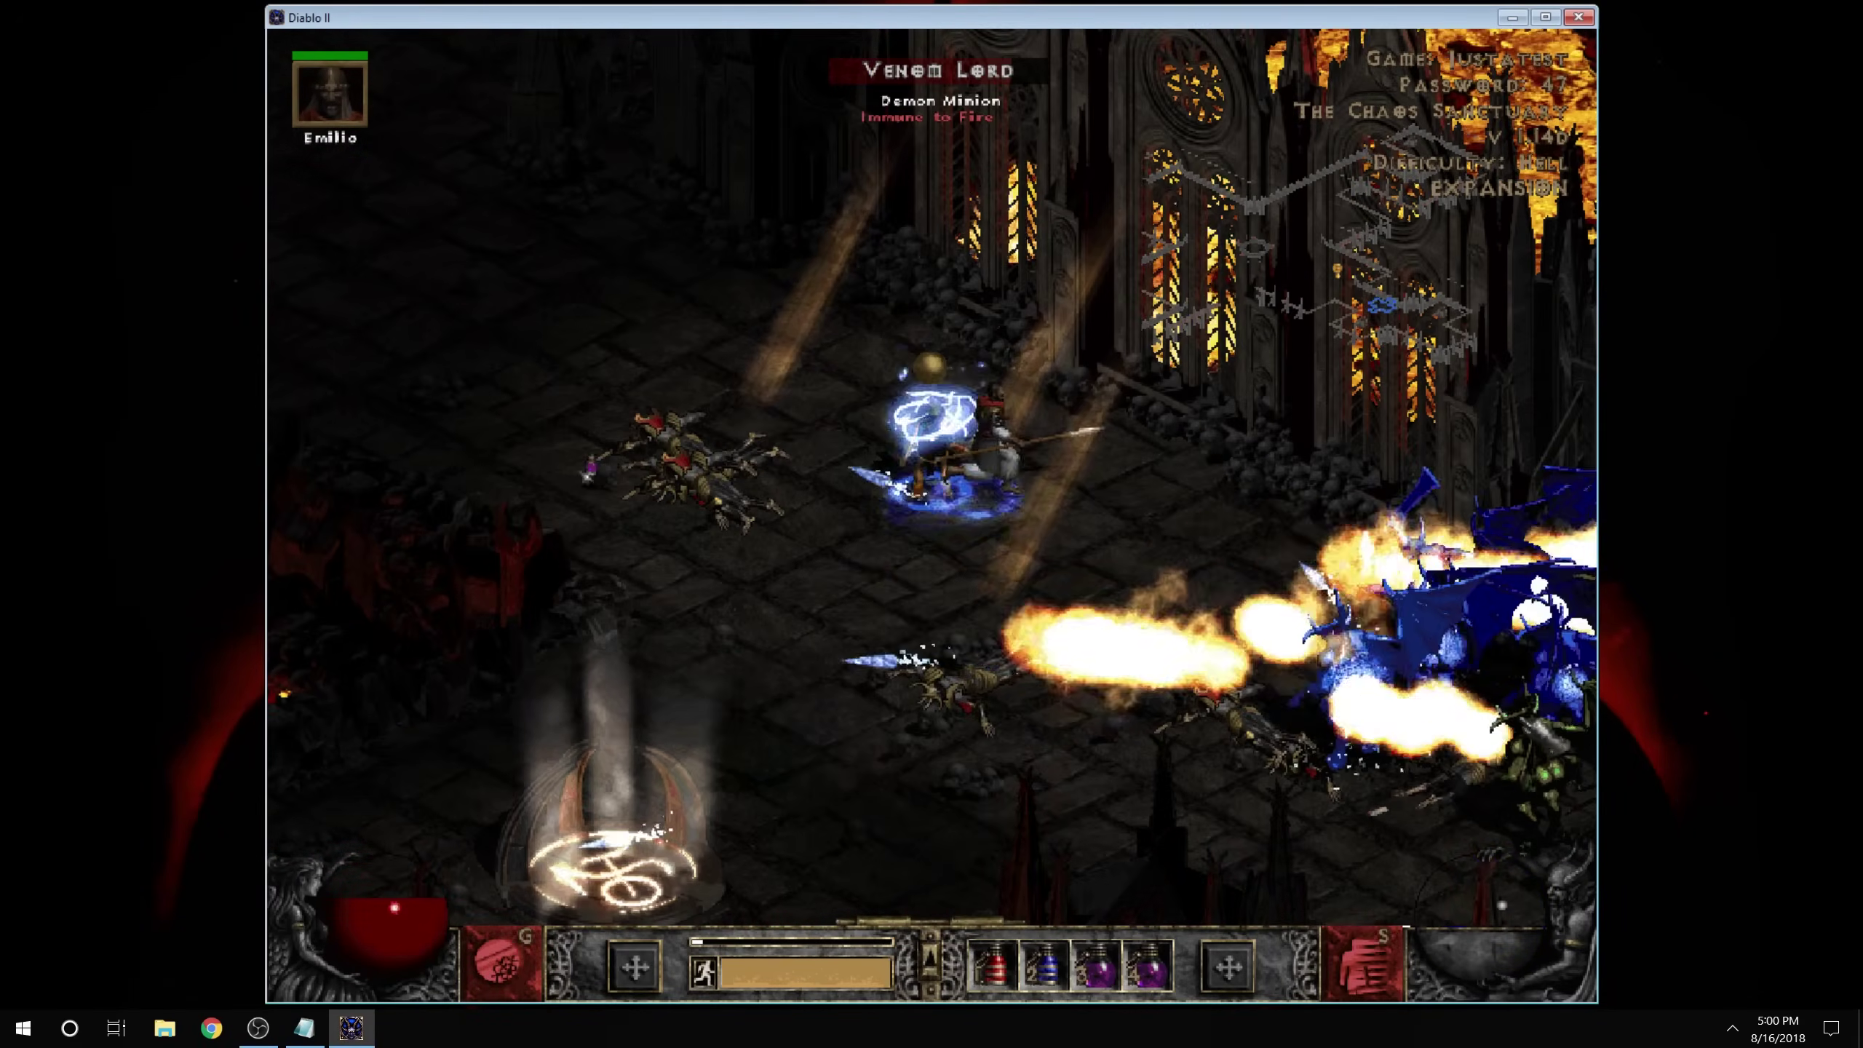